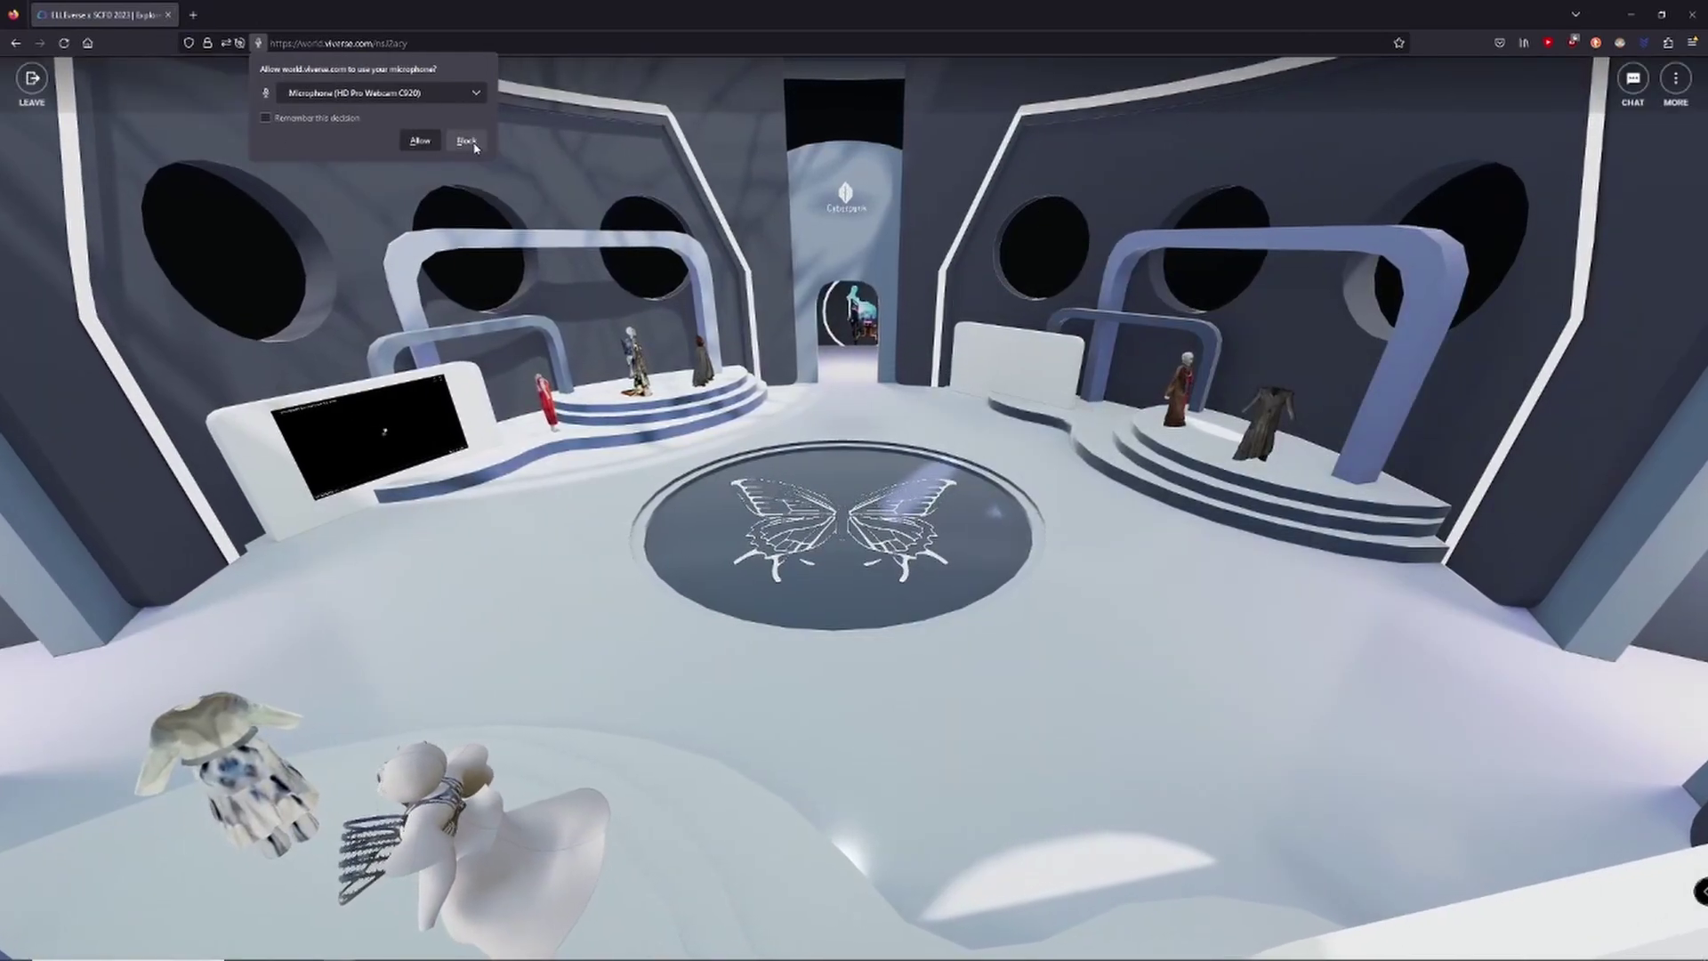
- Block microphone access for the fashion exhibition world and turn the view toward the video screen and displayed outfits
left_click(466, 141)
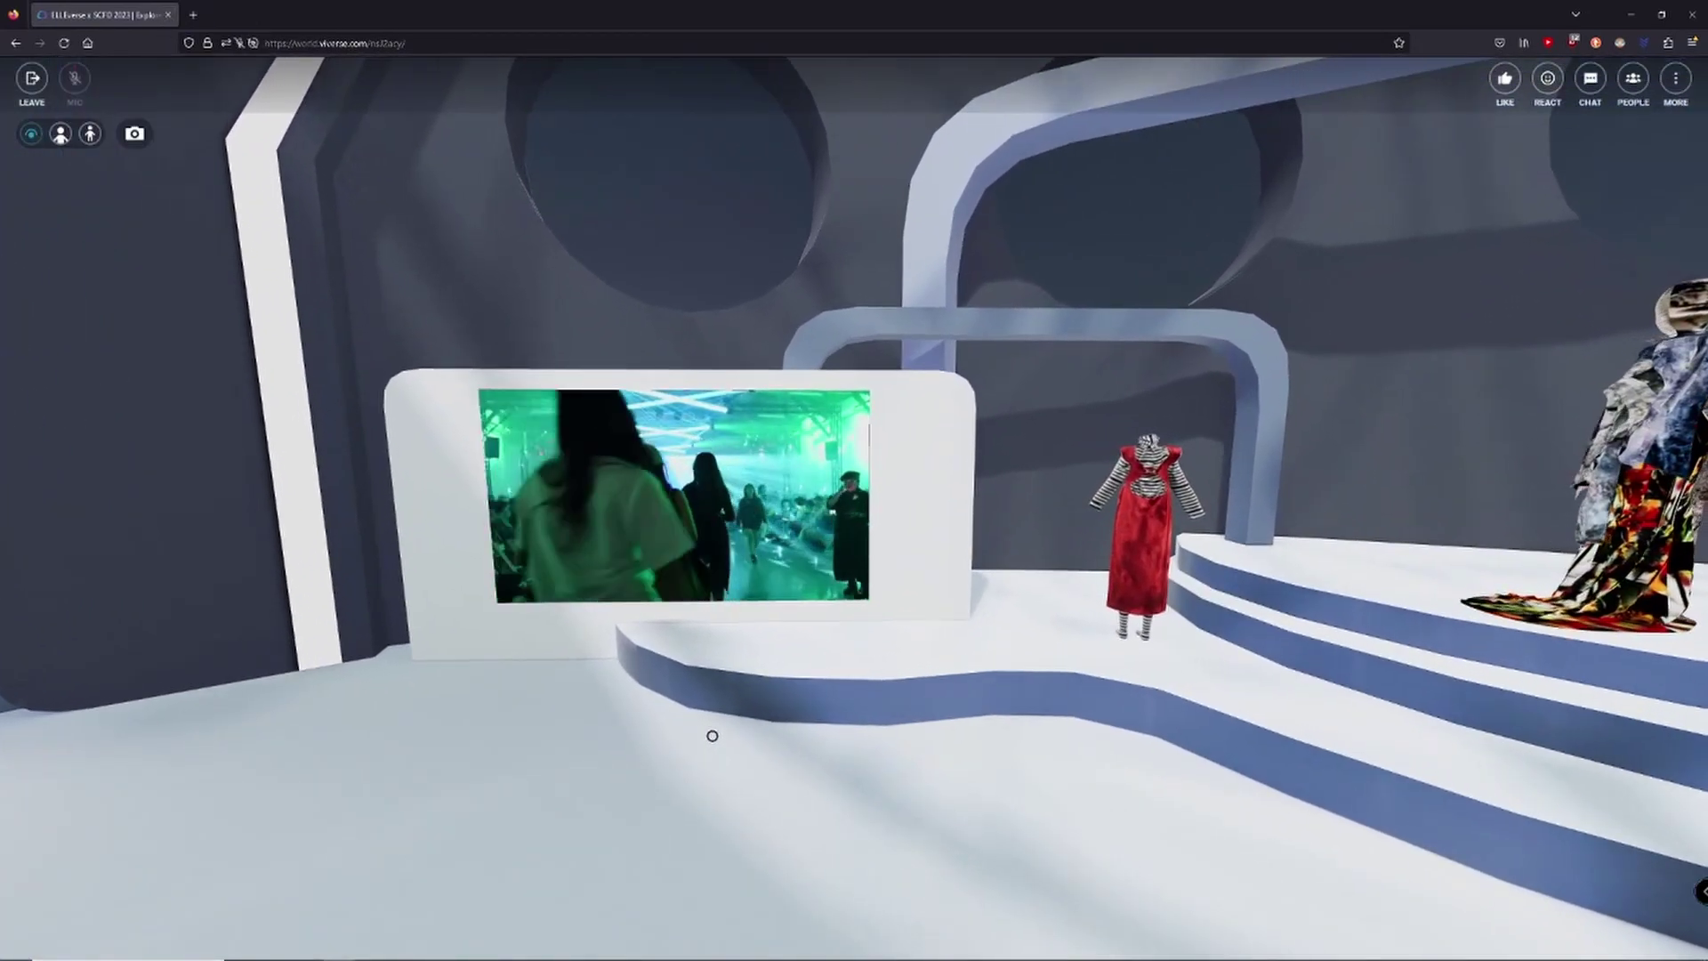
left_click_drag(713, 736, 831, 732)
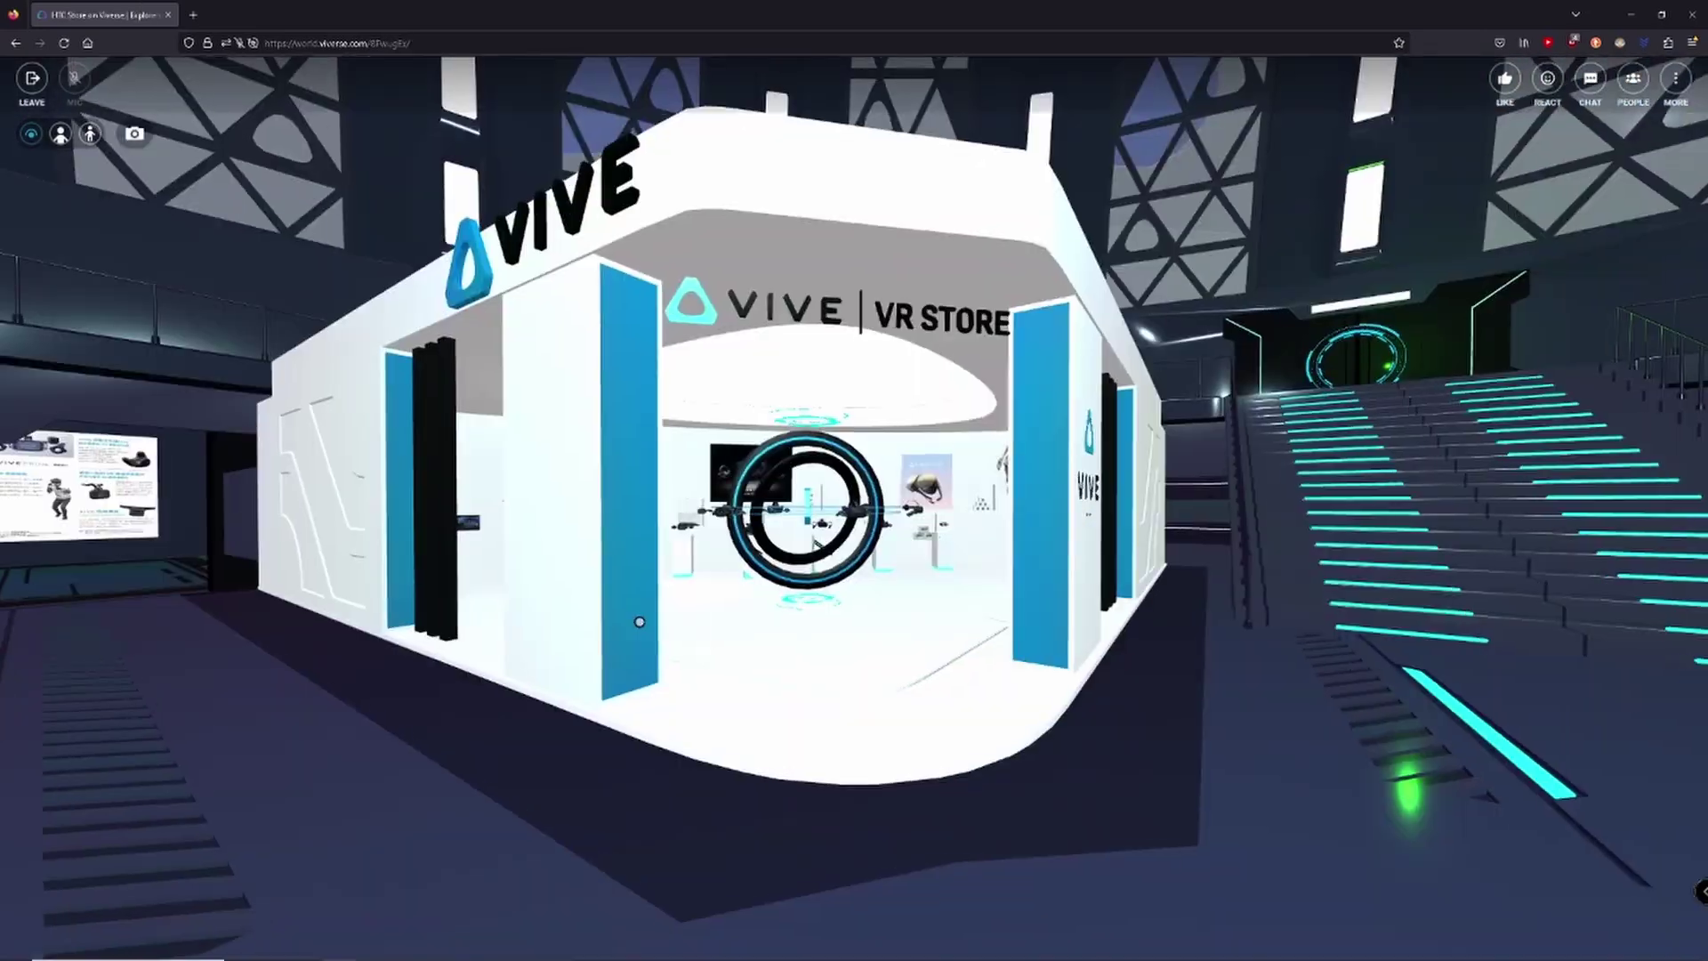
- Explore the VIVE VR Store, the jungle world with the dinosaur and the red jewelled world by walking and looking around
key("w")
left_click_drag(638, 622, 415, 623)
key("s")
key("w")
key("d")
key("w")
key("d")
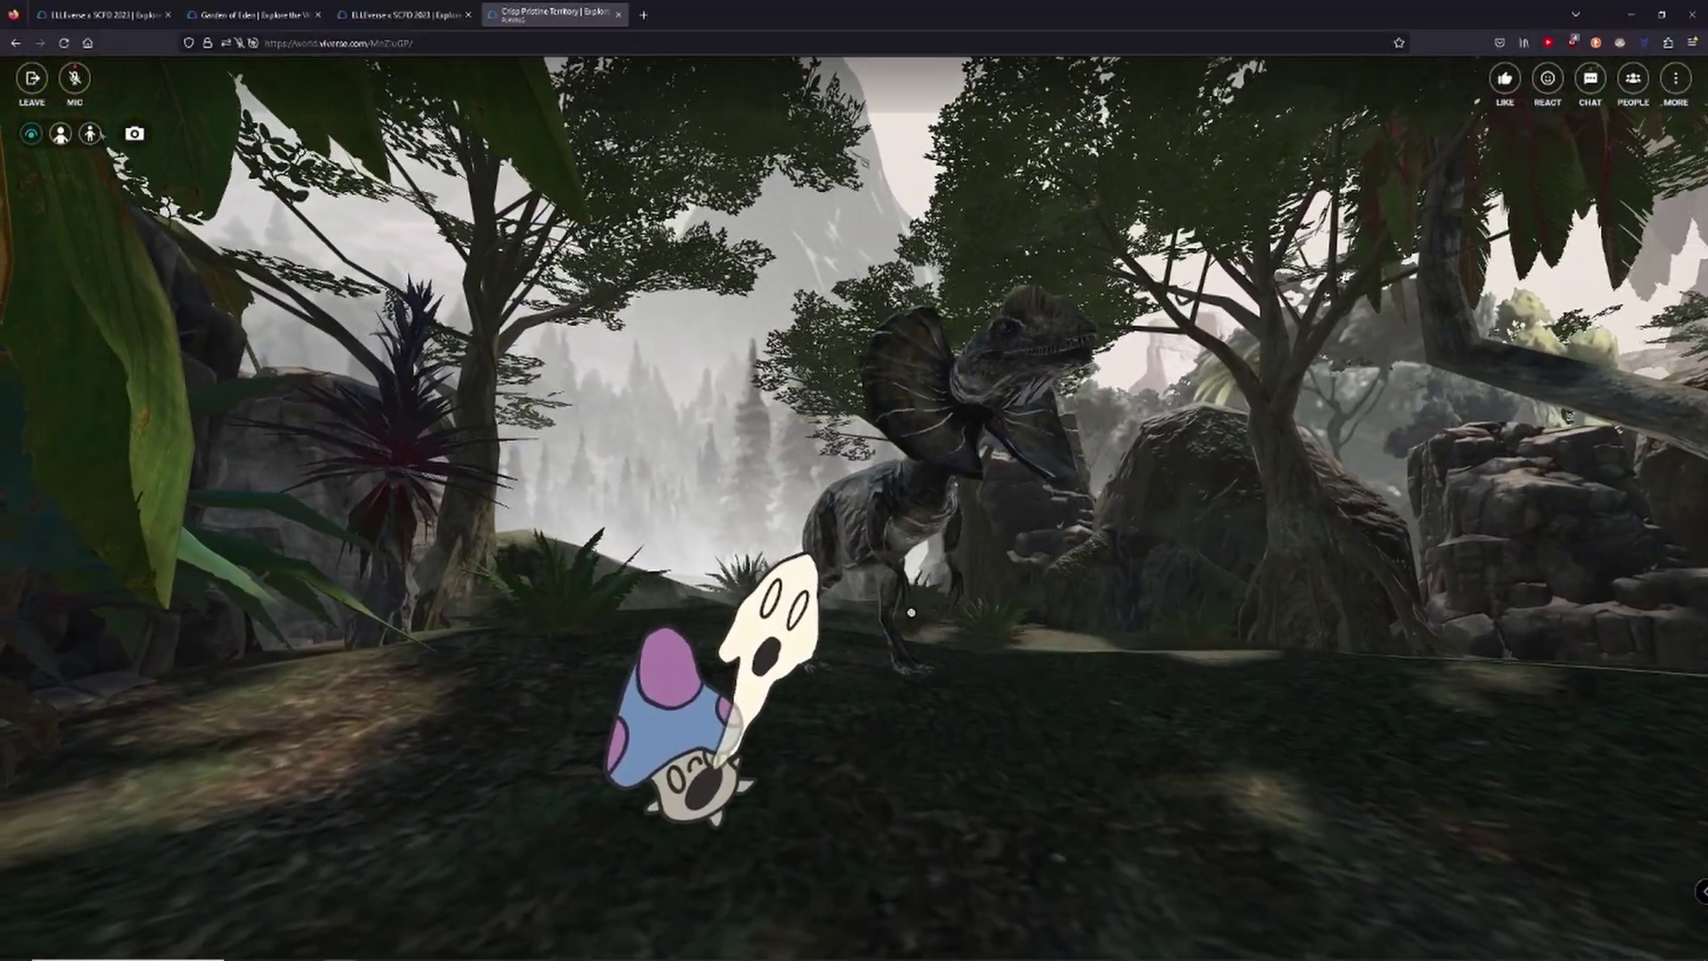
key("w")
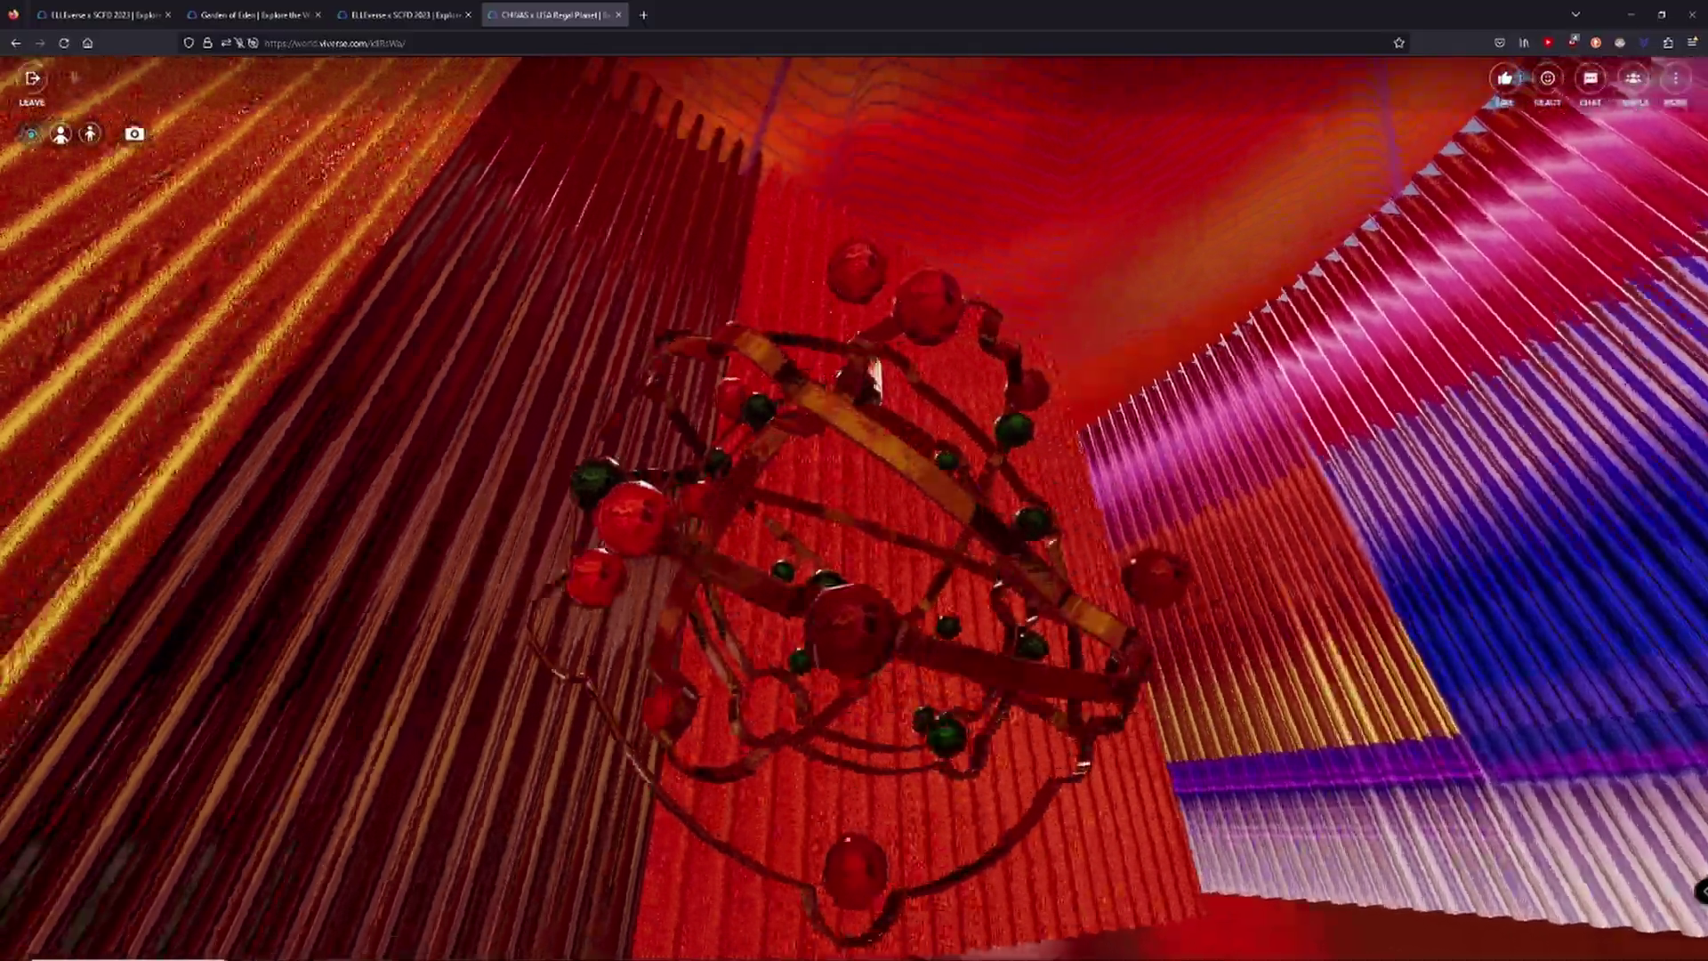
key("d")
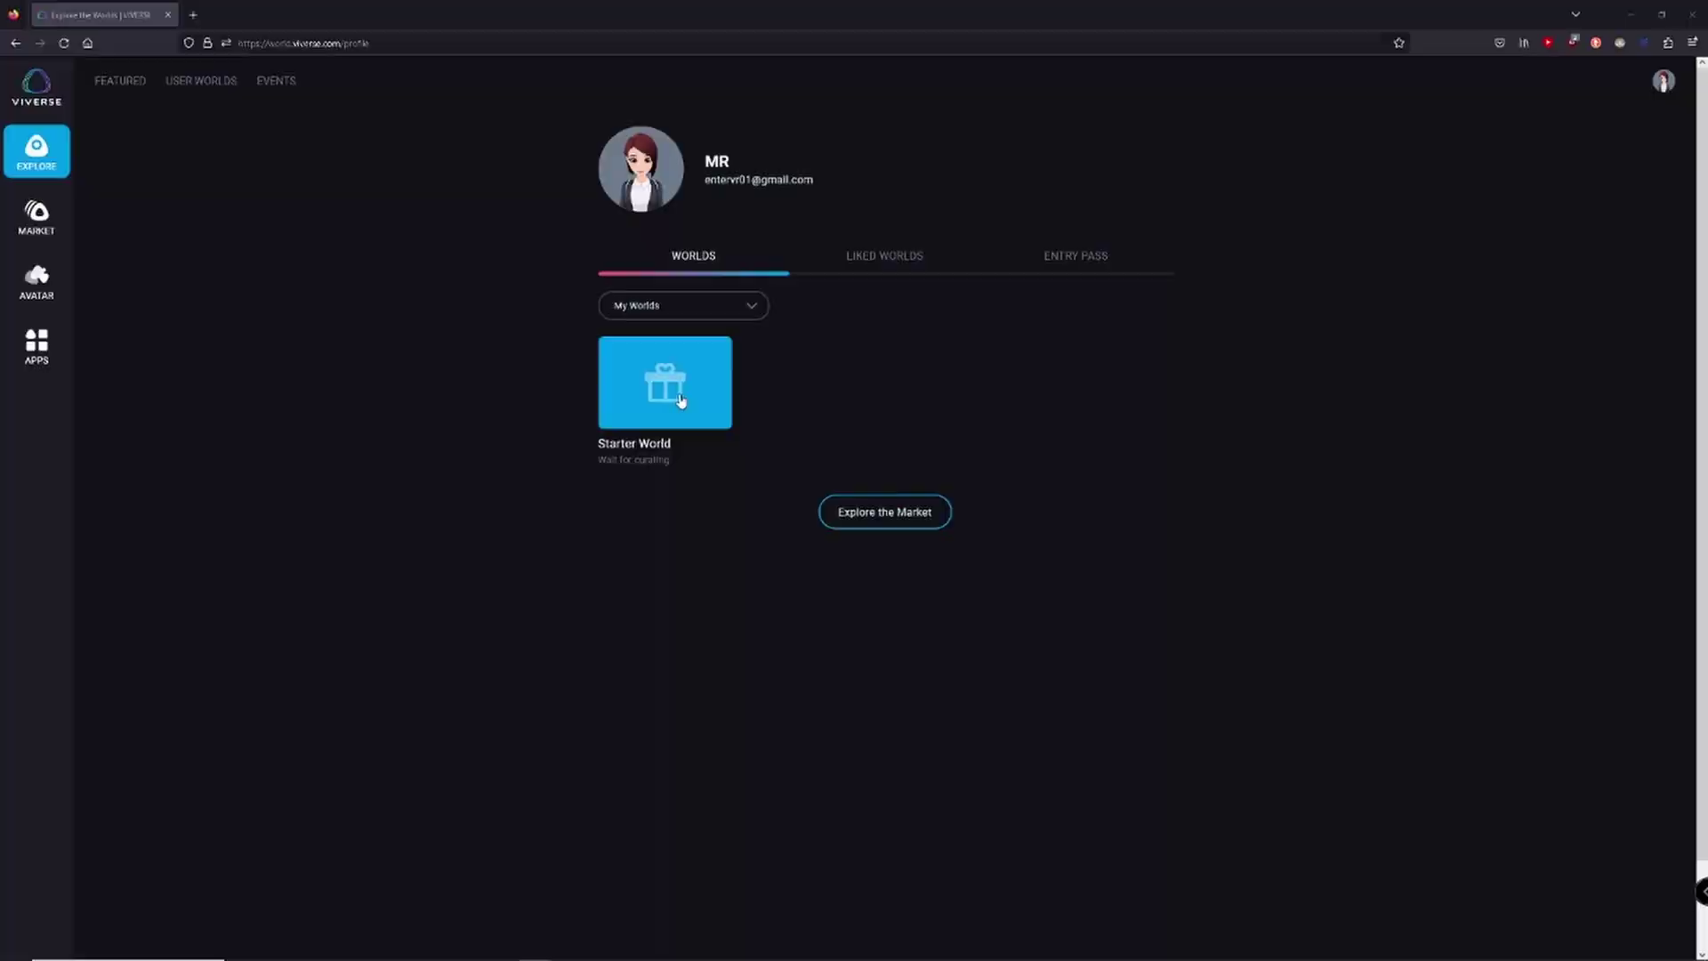
- Redeem the Starter World voucher for the VIVERSE Villa and name the world "Starter World Tutorial"
left_click(680, 399)
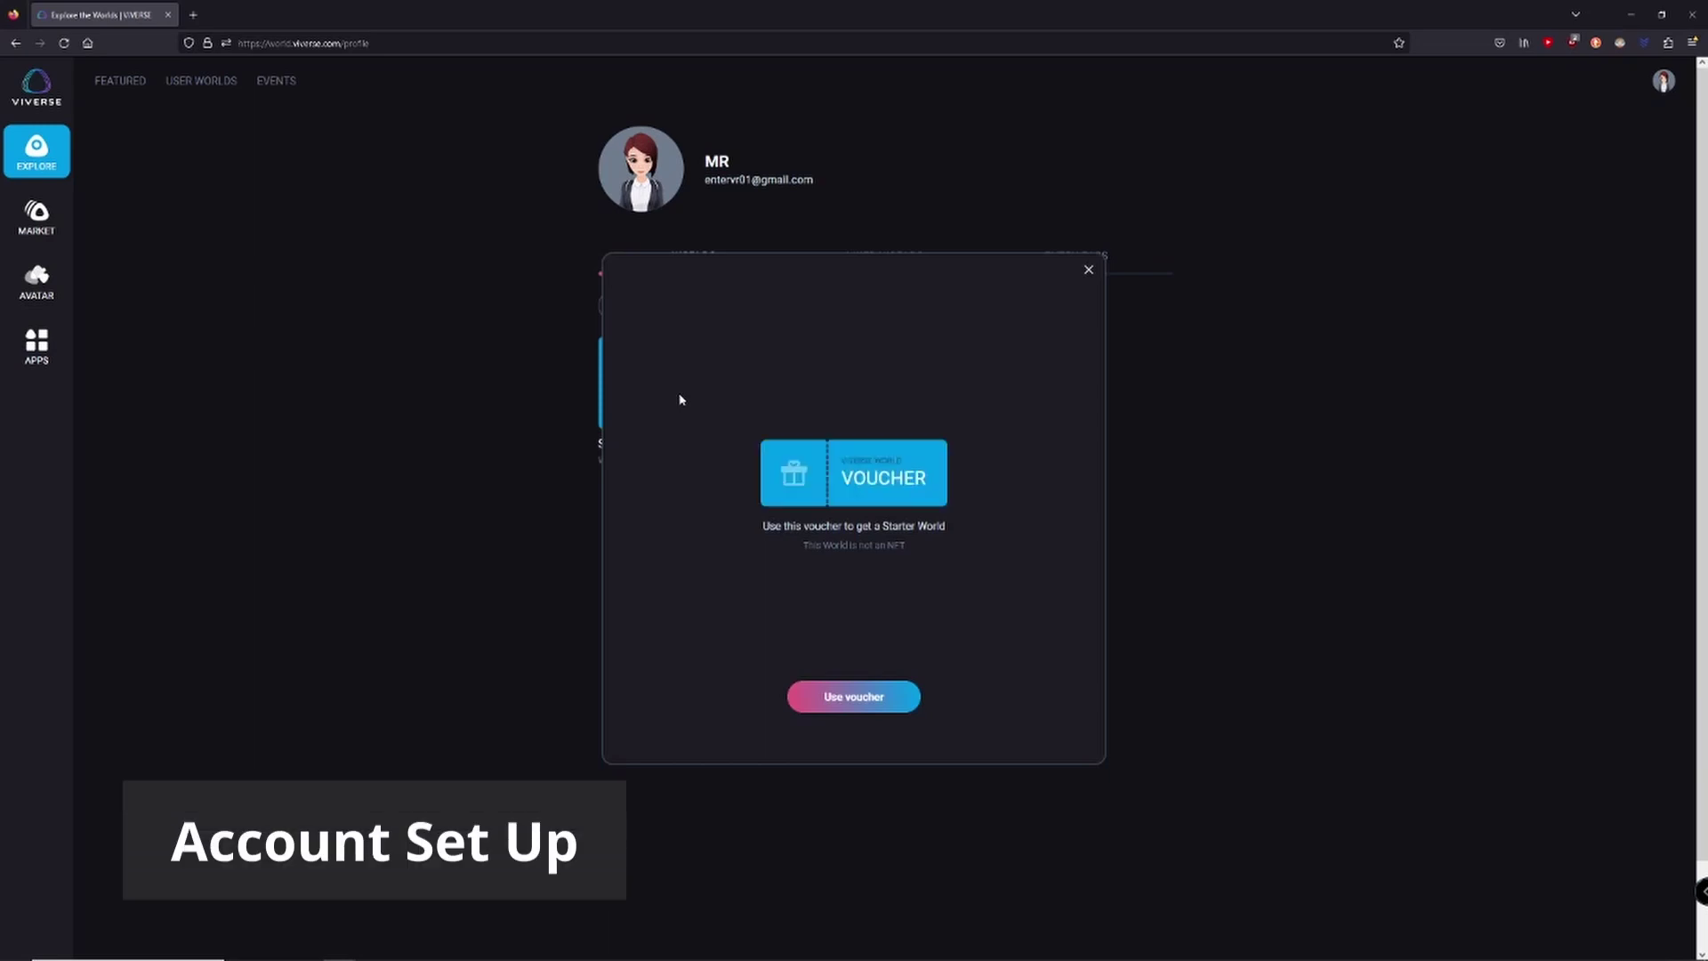
left_click(871, 703)
left_click(836, 681)
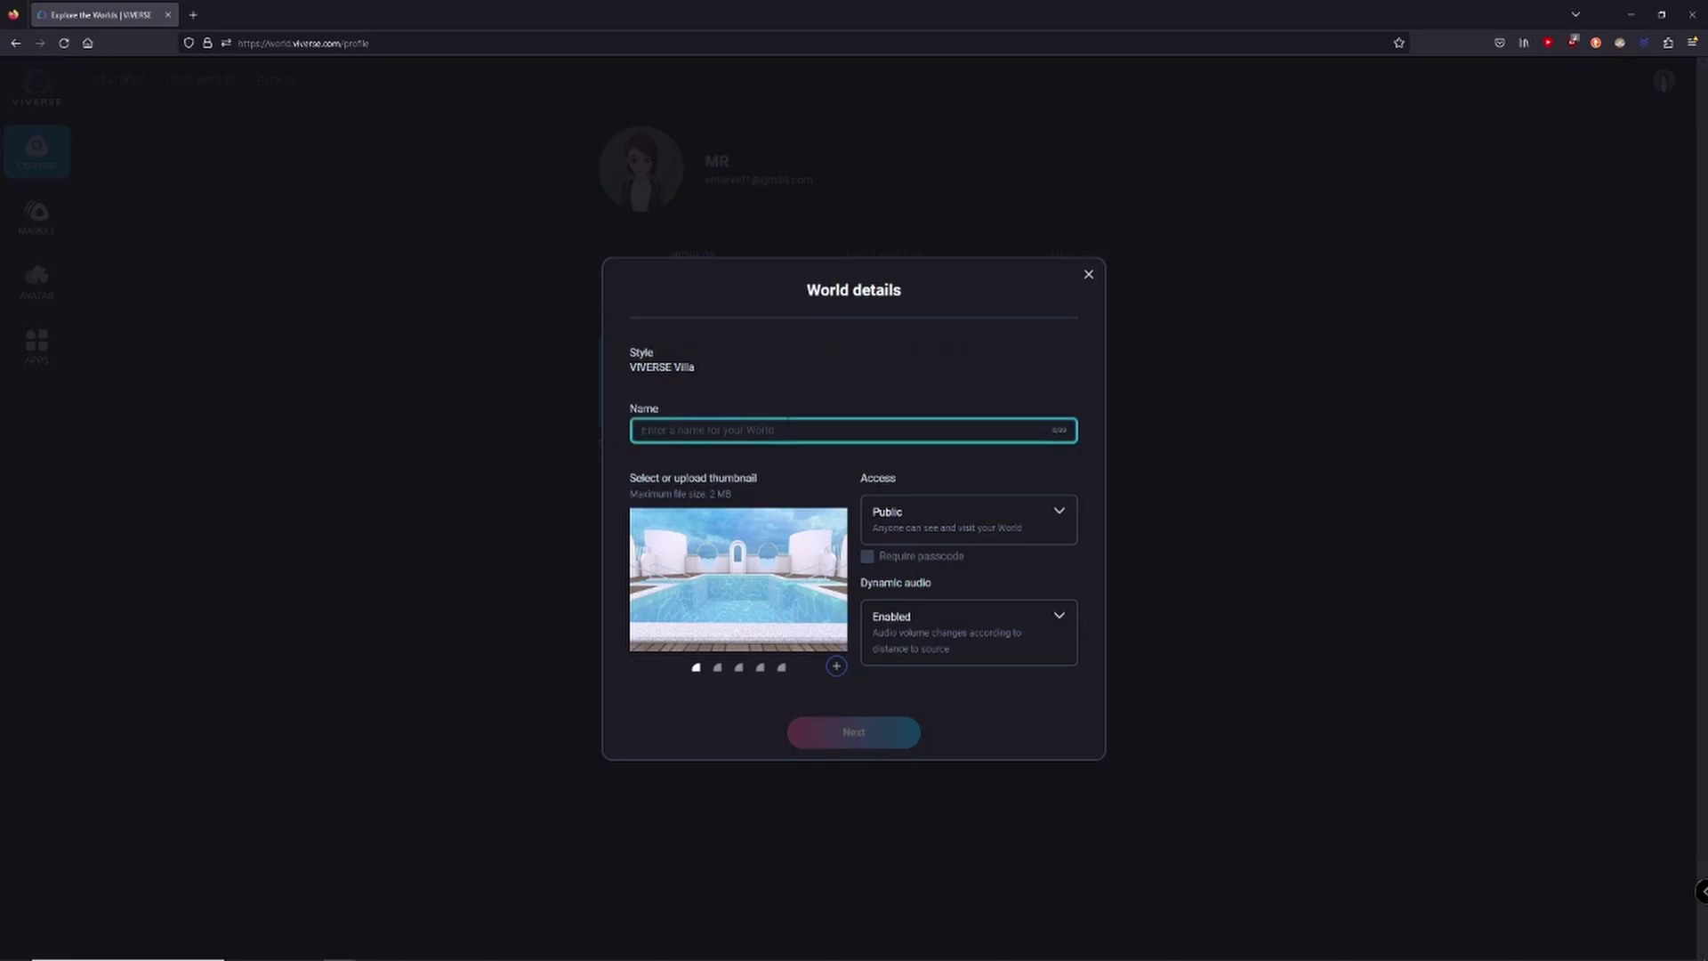
type("Star")
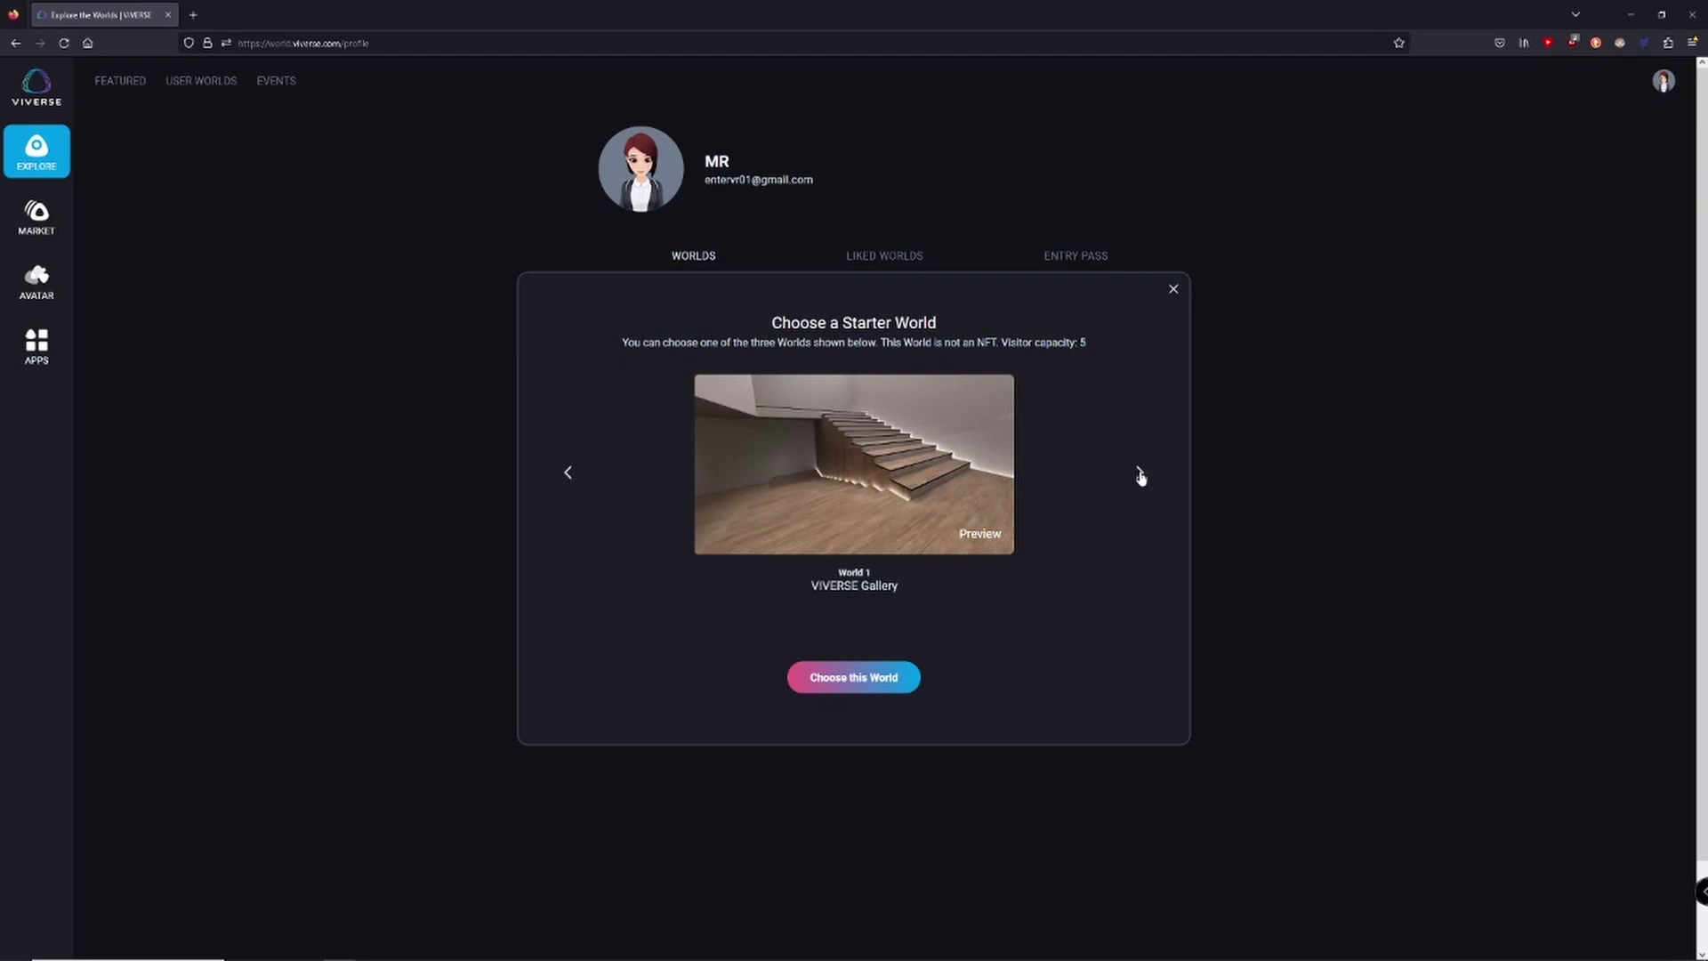
left_click(1140, 475)
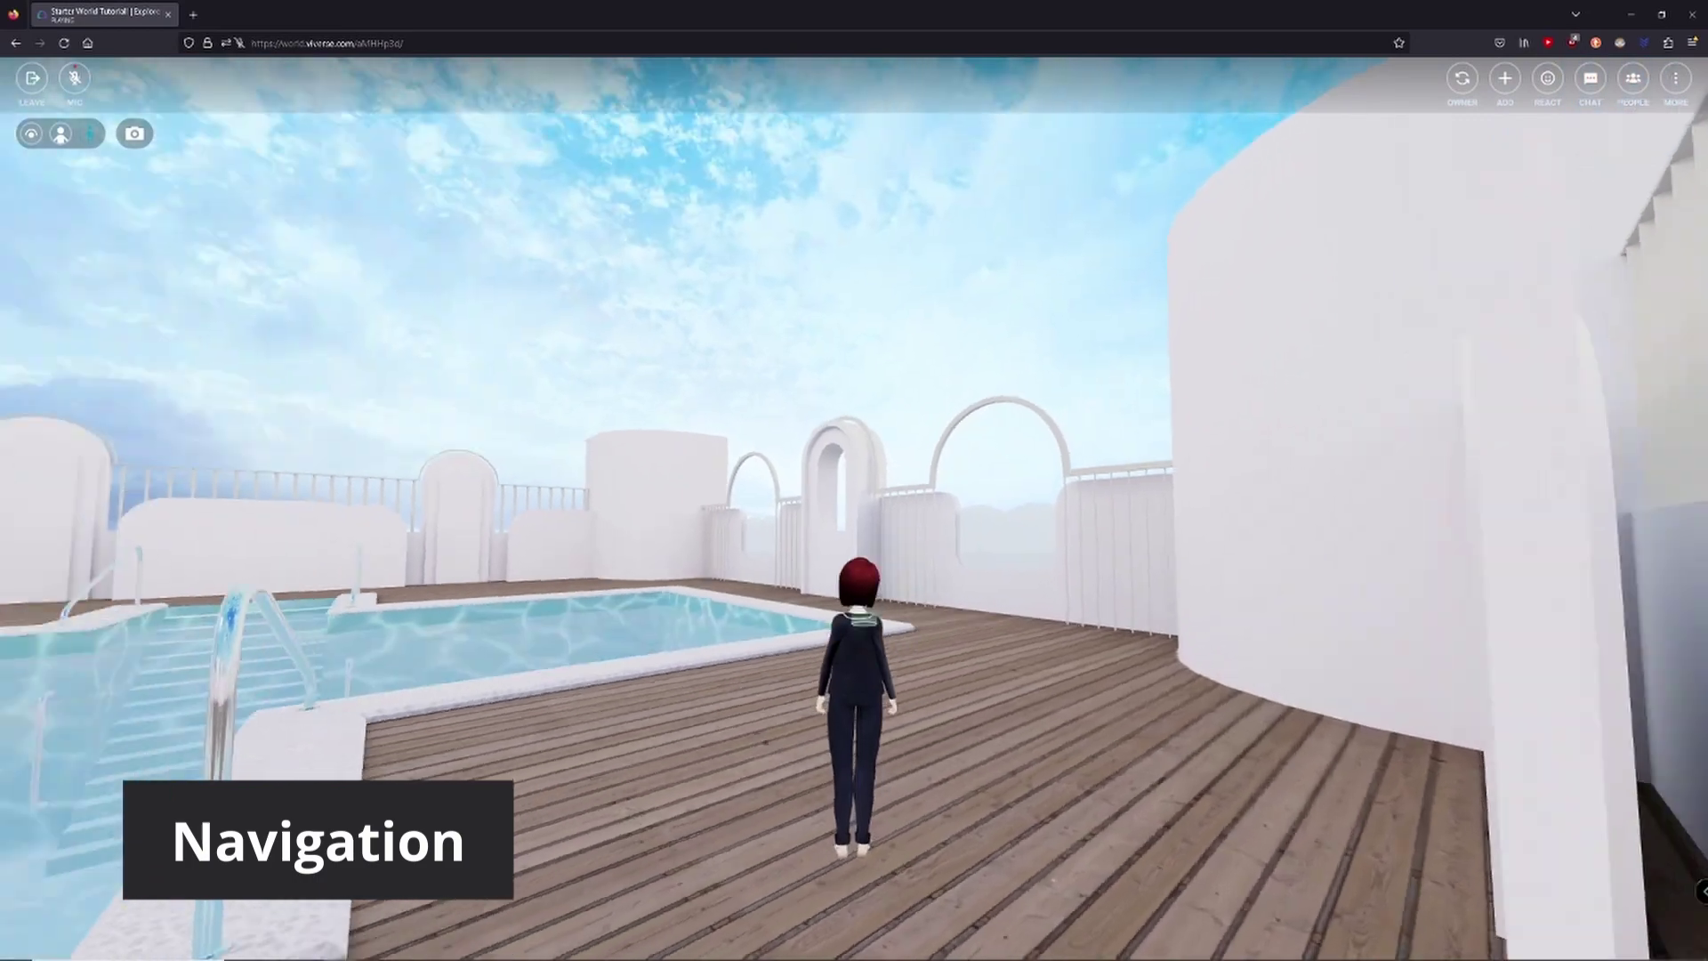
- Walk the avatar along the wooden deck past the pool and turn the view toward the arches and railings
left_click_drag(864, 620, 472, 739)
left_click(862, 595)
key("w")
key("w")
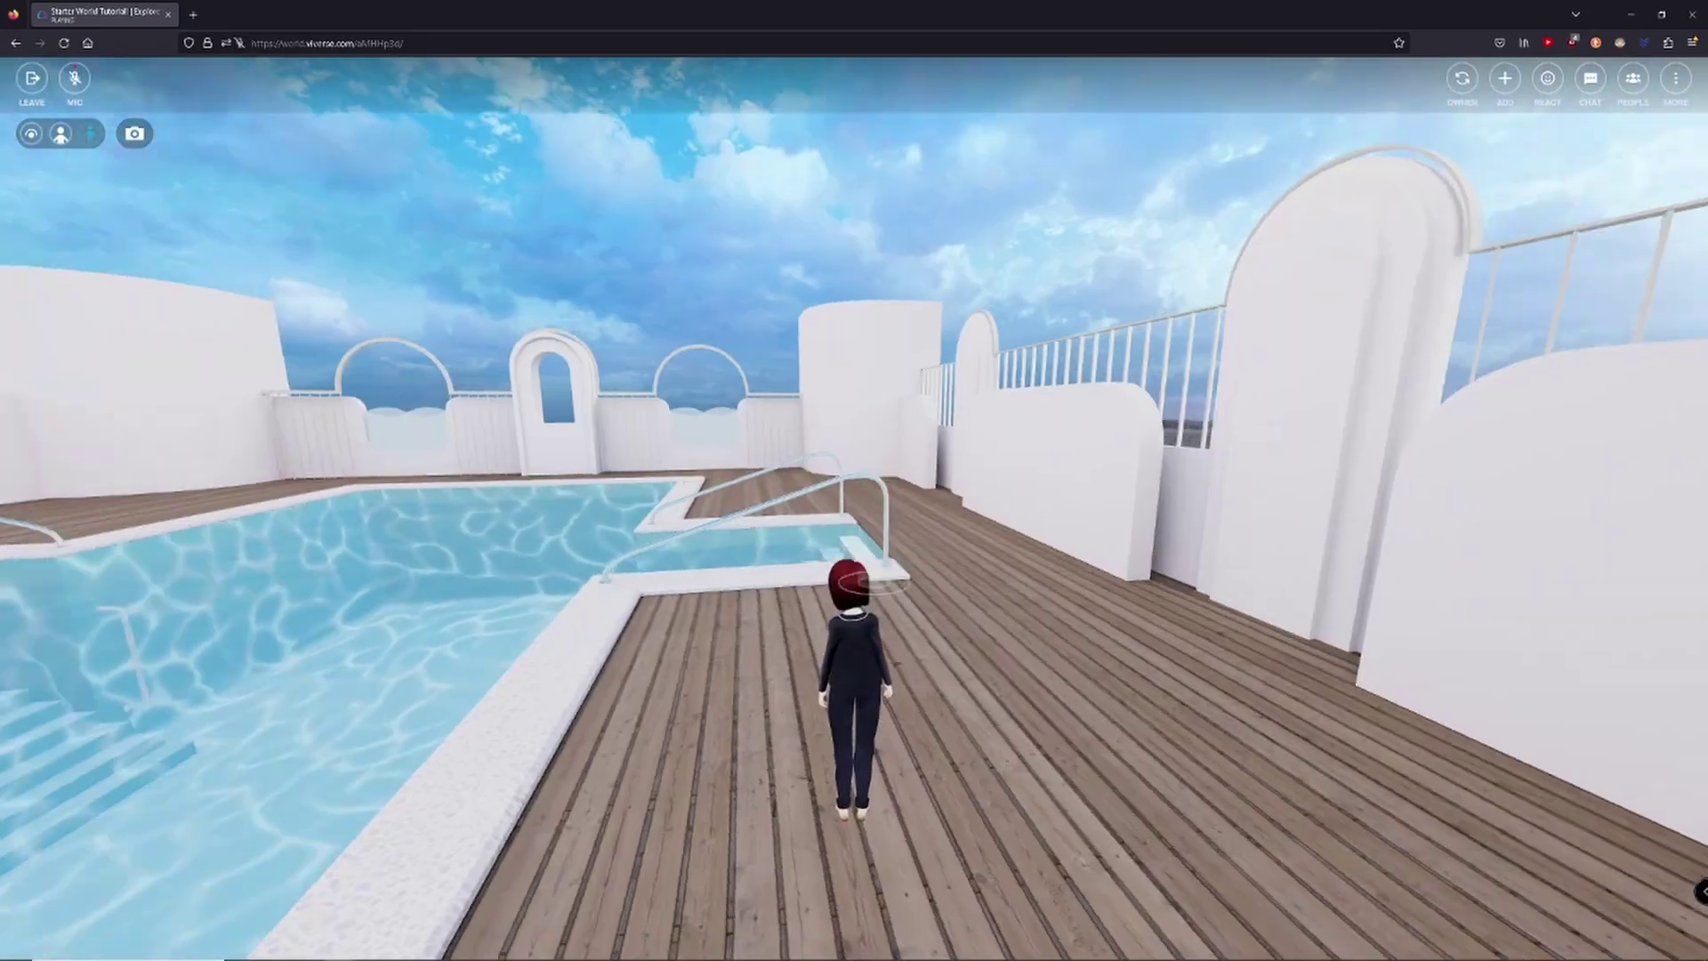
left_click_drag(868, 580, 861, 569)
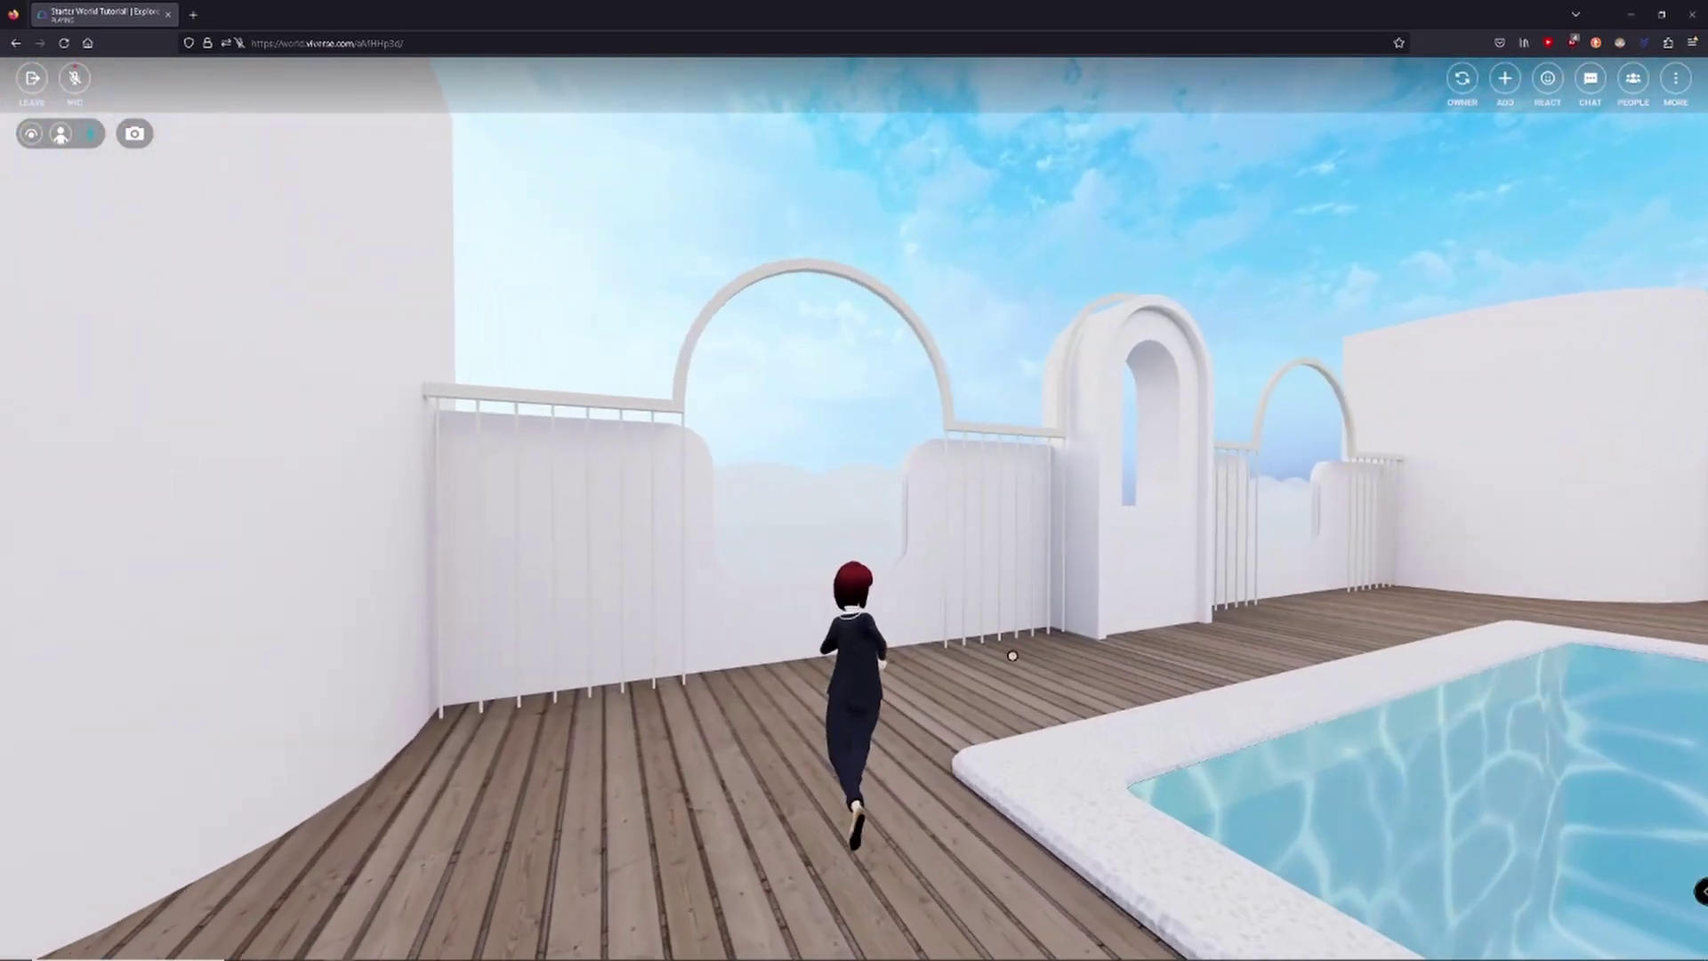
key("w")
left_click_drag(1013, 656, 1348, 660)
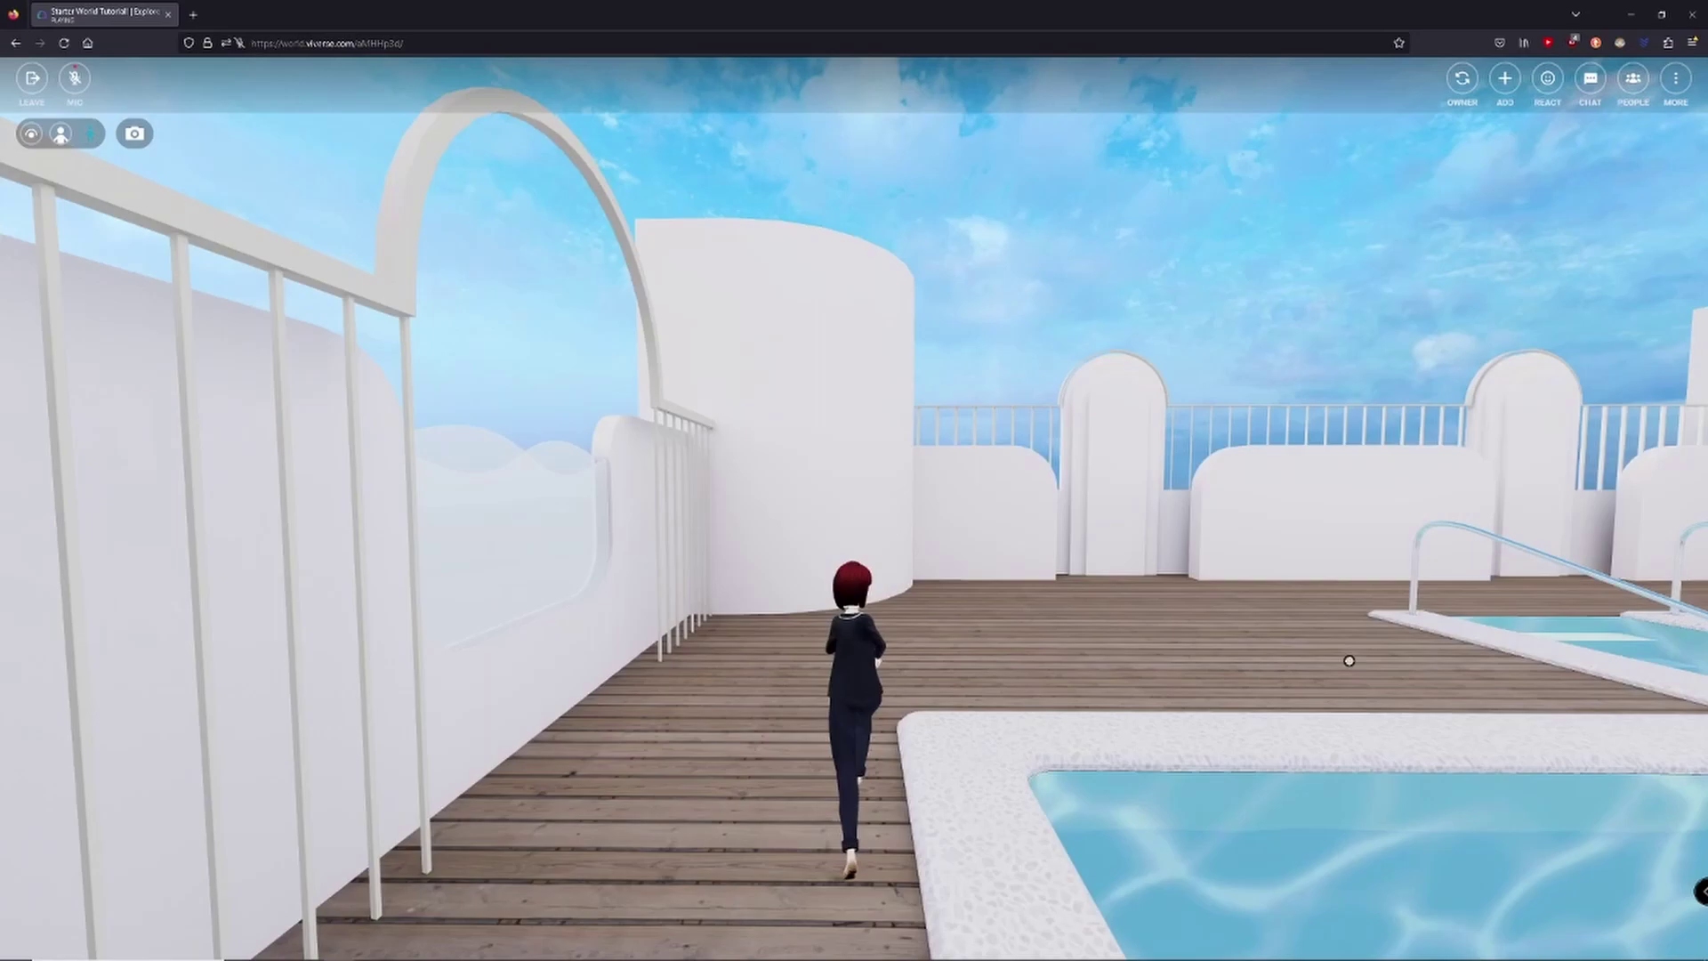
left_click_drag(712, 597, 872, 602)
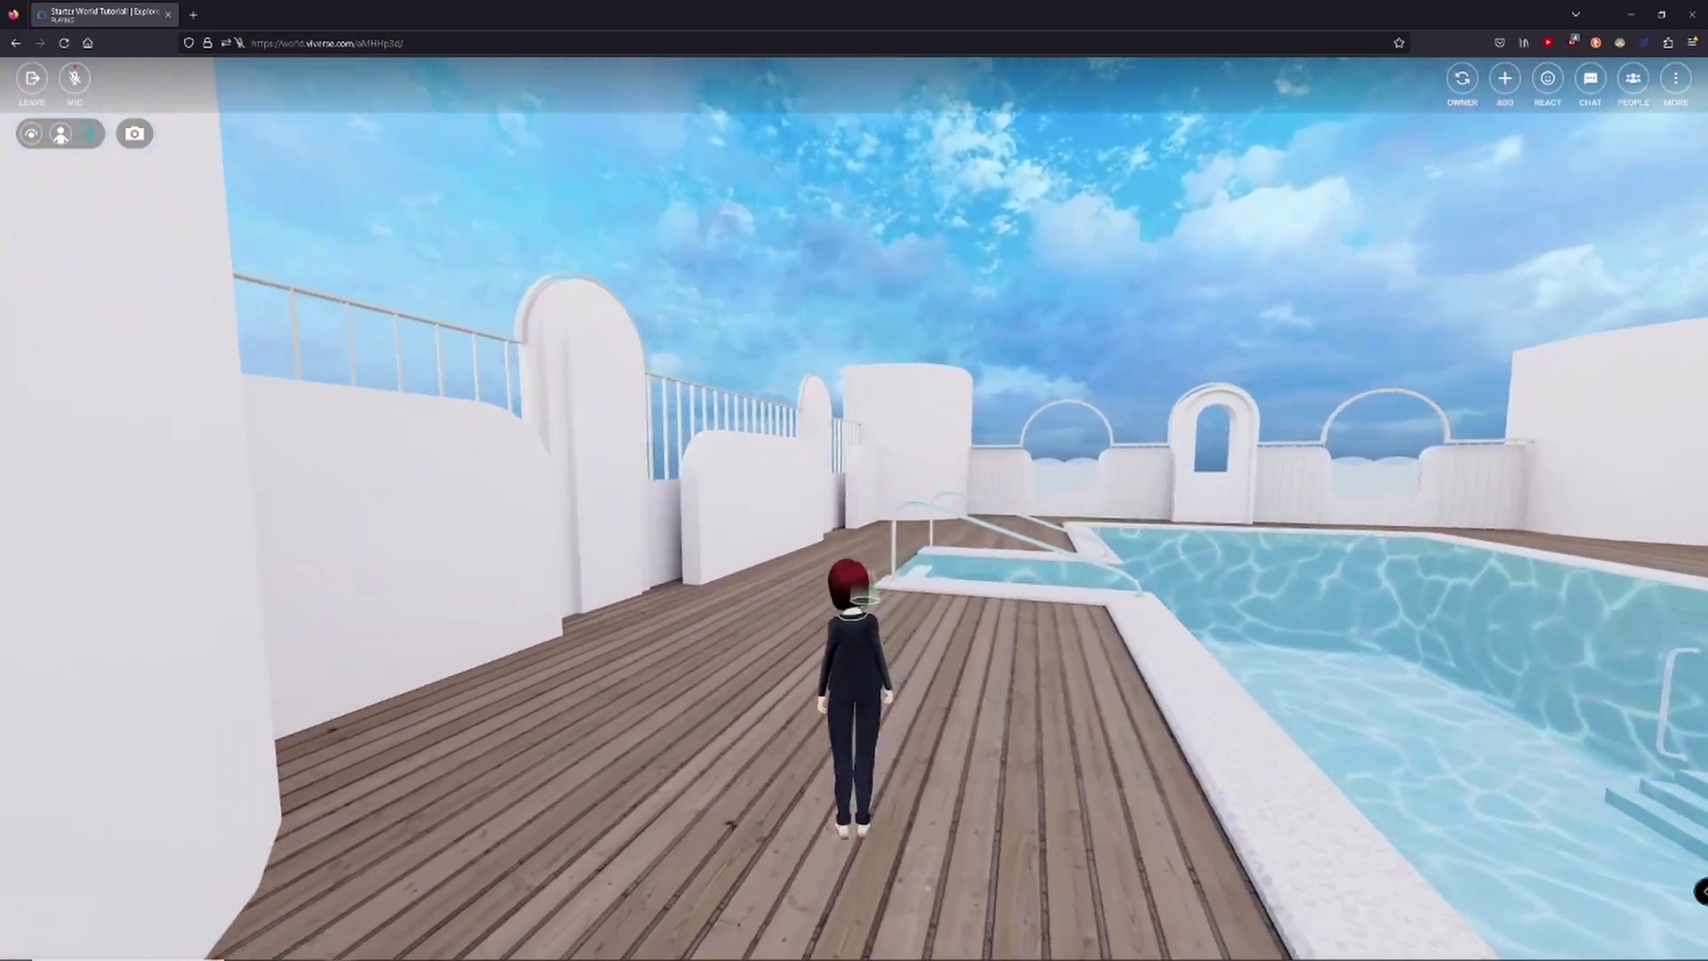
- Walk the avatar along the white walls to the pool steps and look around the villa from there
right_click(1371, 628)
key("d")
mouse_move(859, 591)
left_mouse_down()
mouse_move(1112, 667)
mouse_move(1361, 685)
mouse_move(865, 598)
left_mouse_up()
key("w")
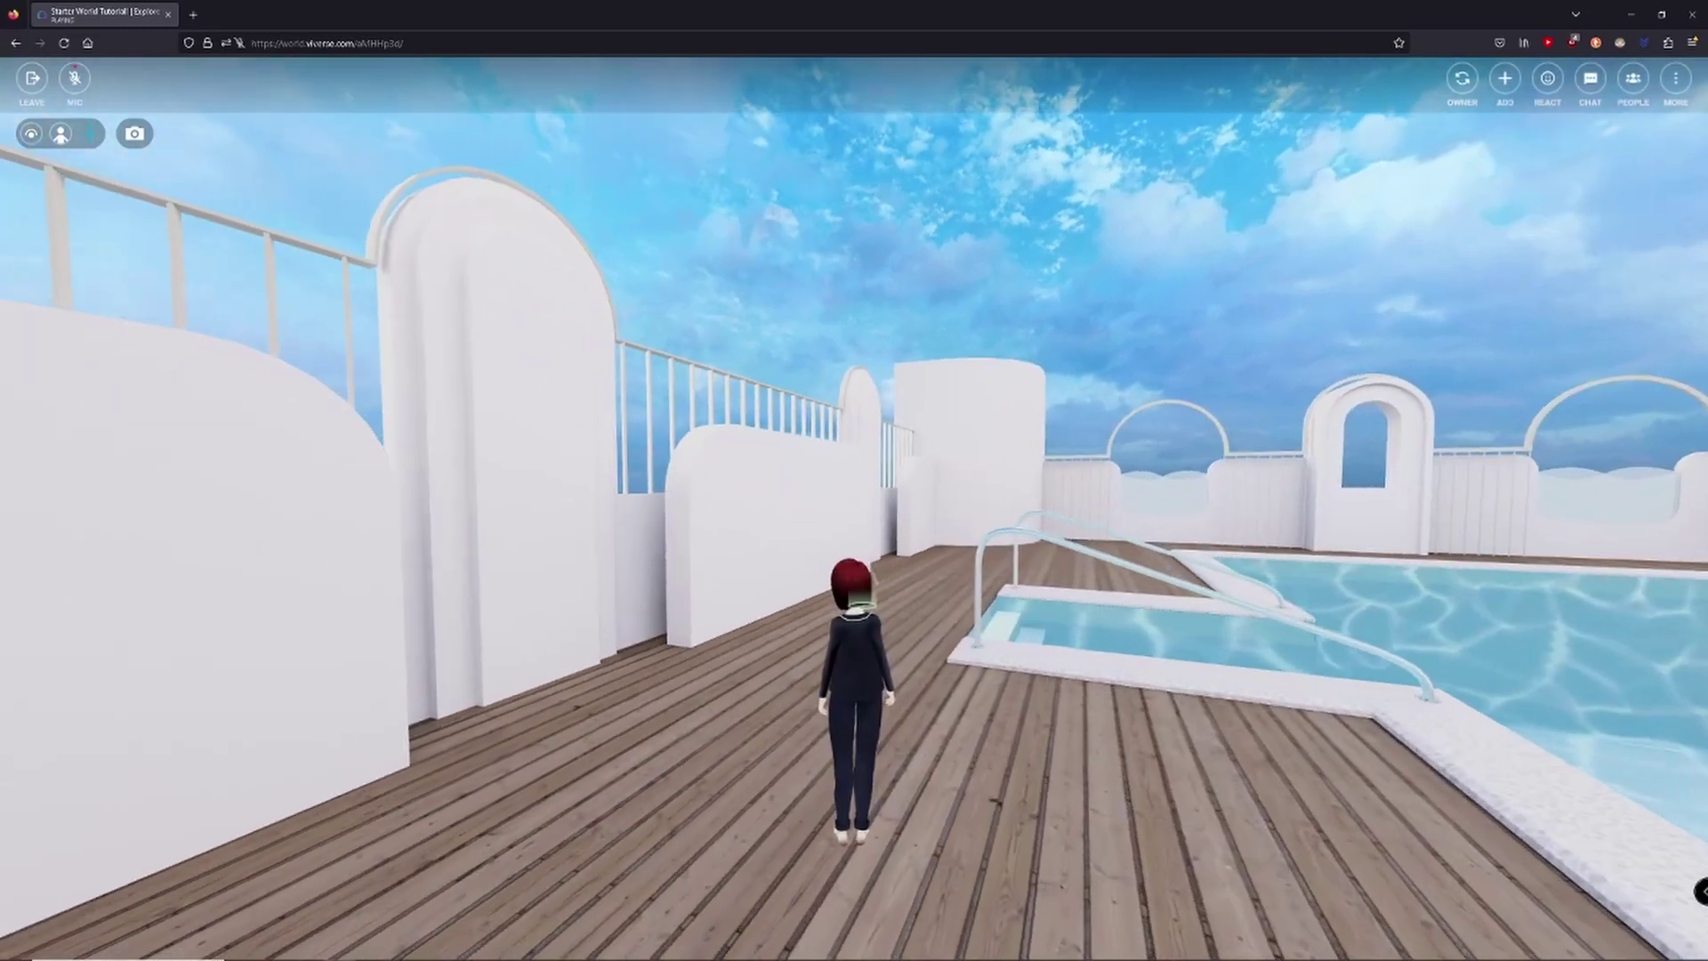
right_click(862, 602)
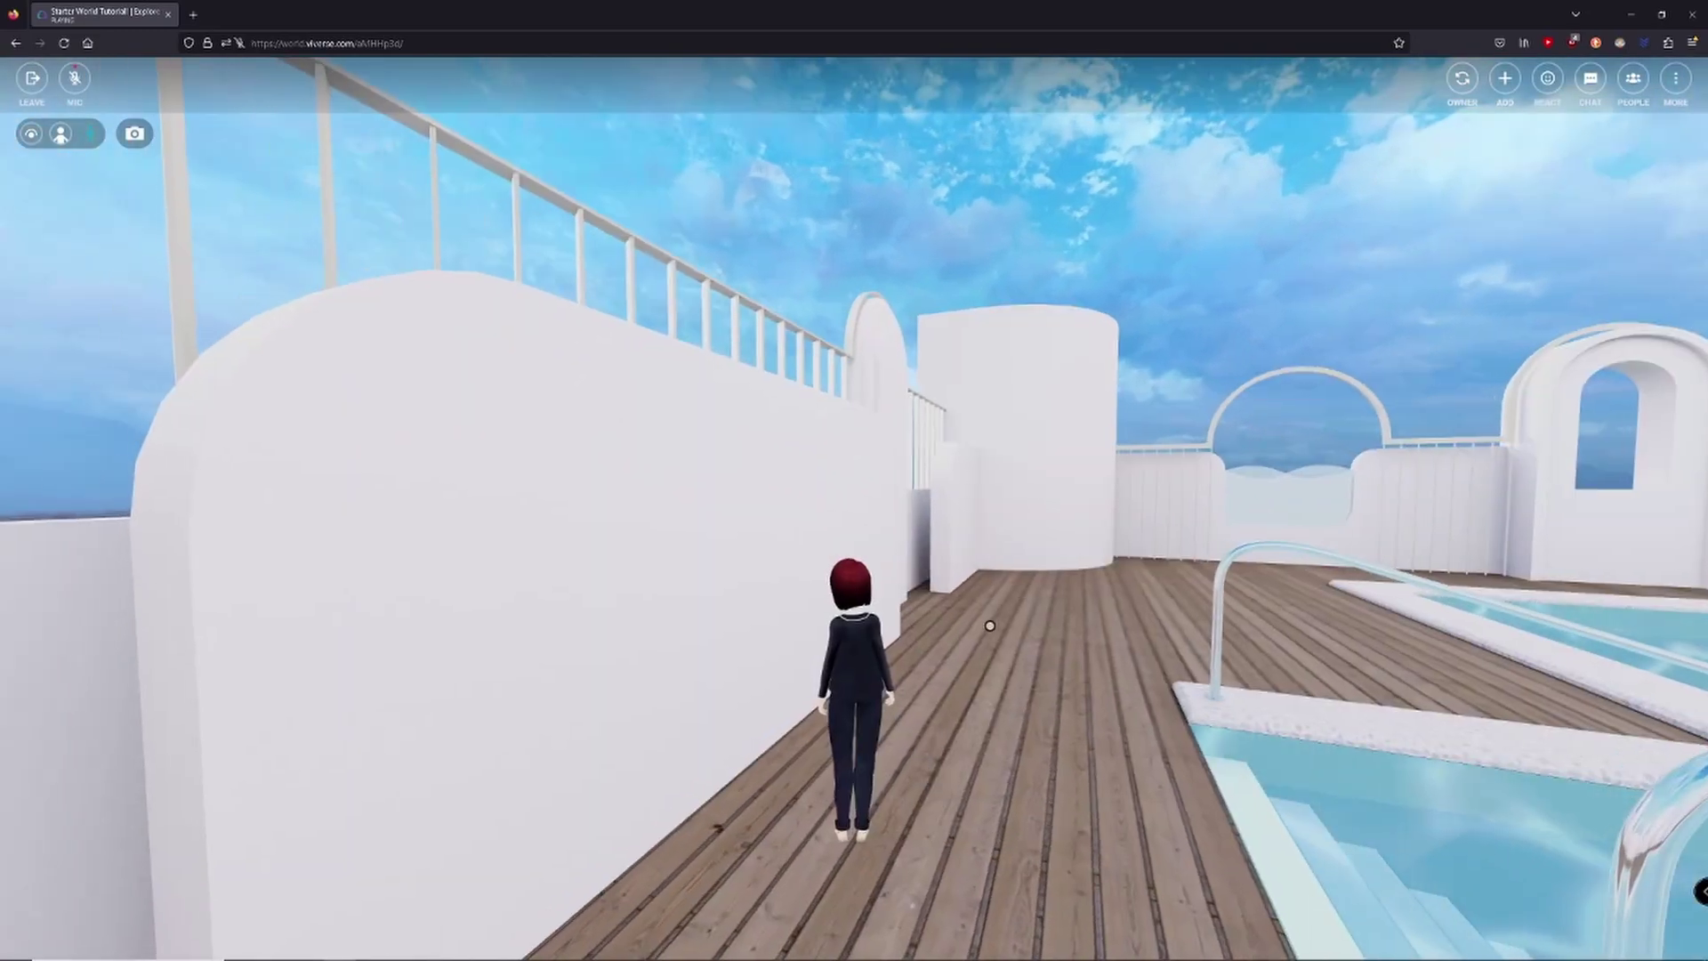
left_click_drag(988, 622, 1399, 665)
key("w")
key("d")
key("w")
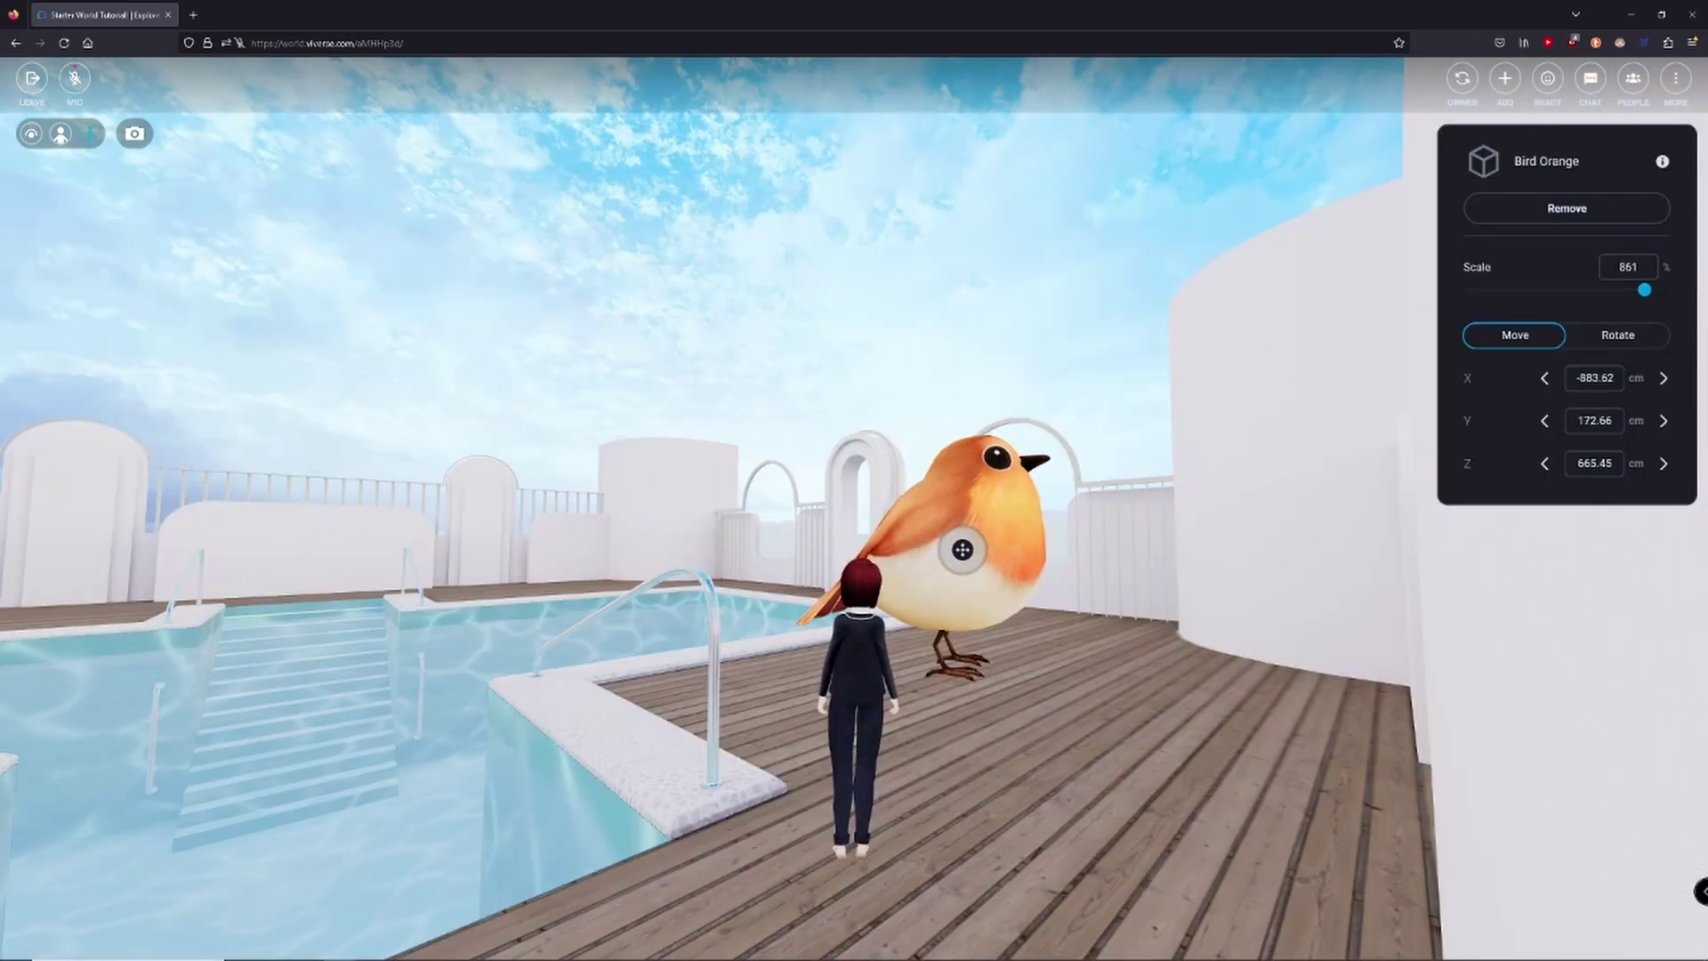
- Reposition the enlarged Bird Orange model on the deck beside the pool
left_click_drag(962, 544, 962, 544)
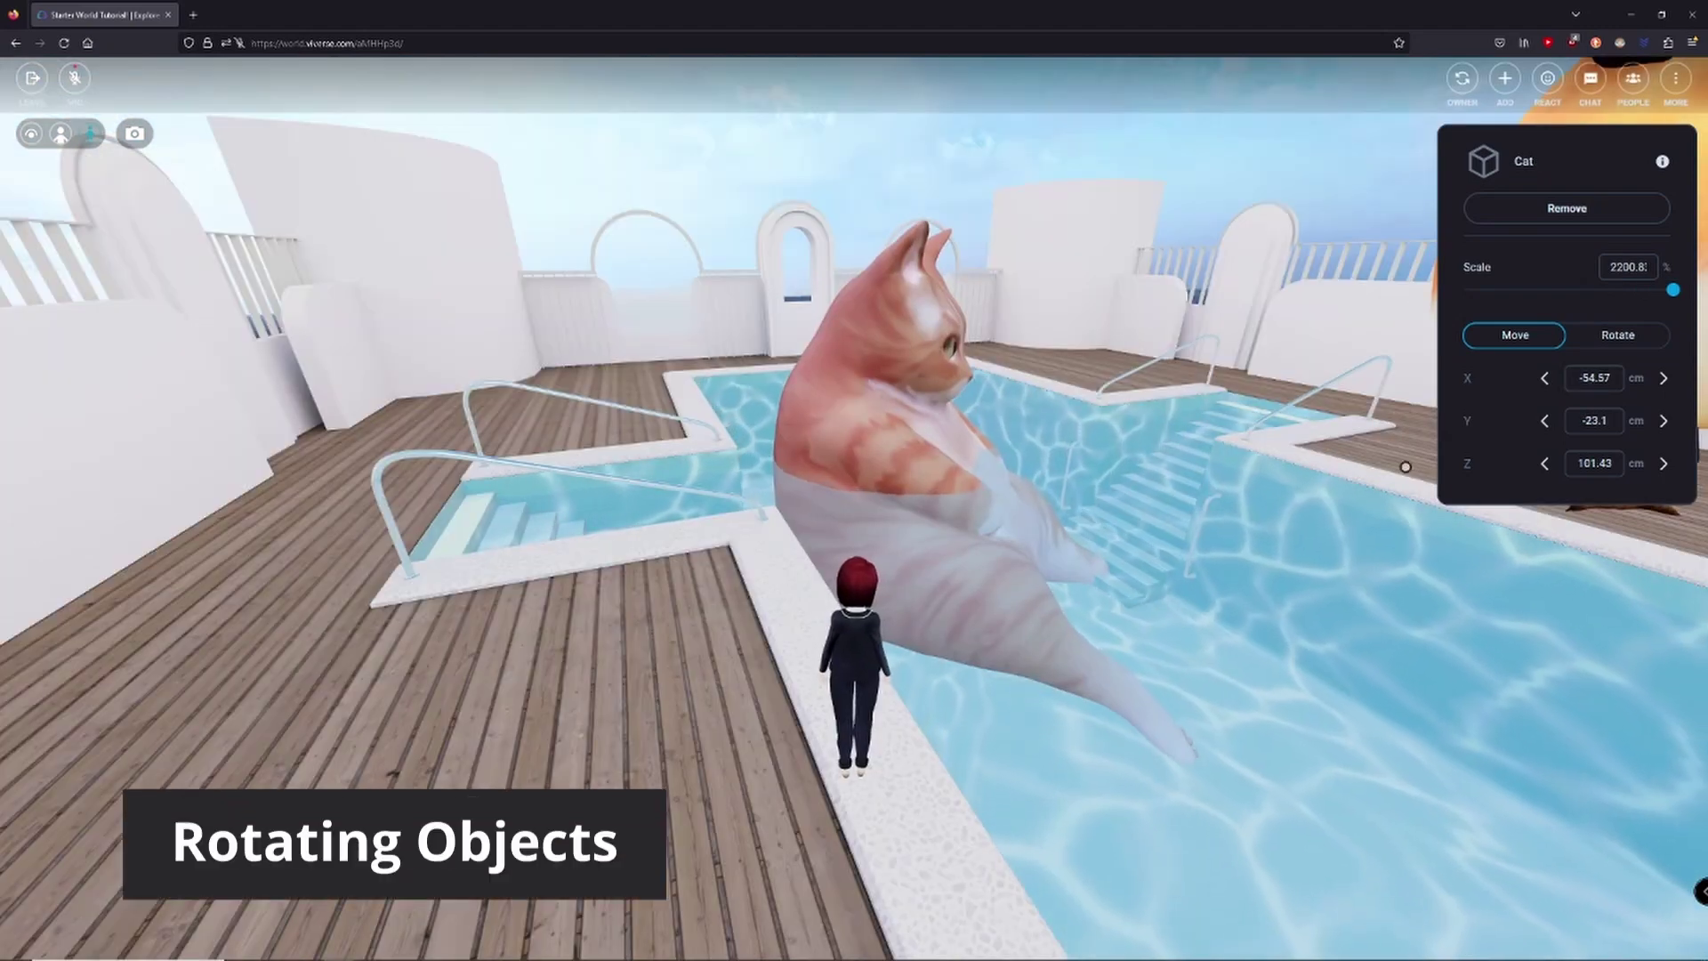
- Rotate the cat in the pool about its Z axis so that it leans back, with Y at 320°
left_click(1612, 336)
left_click_drag(1468, 555, 1453, 558)
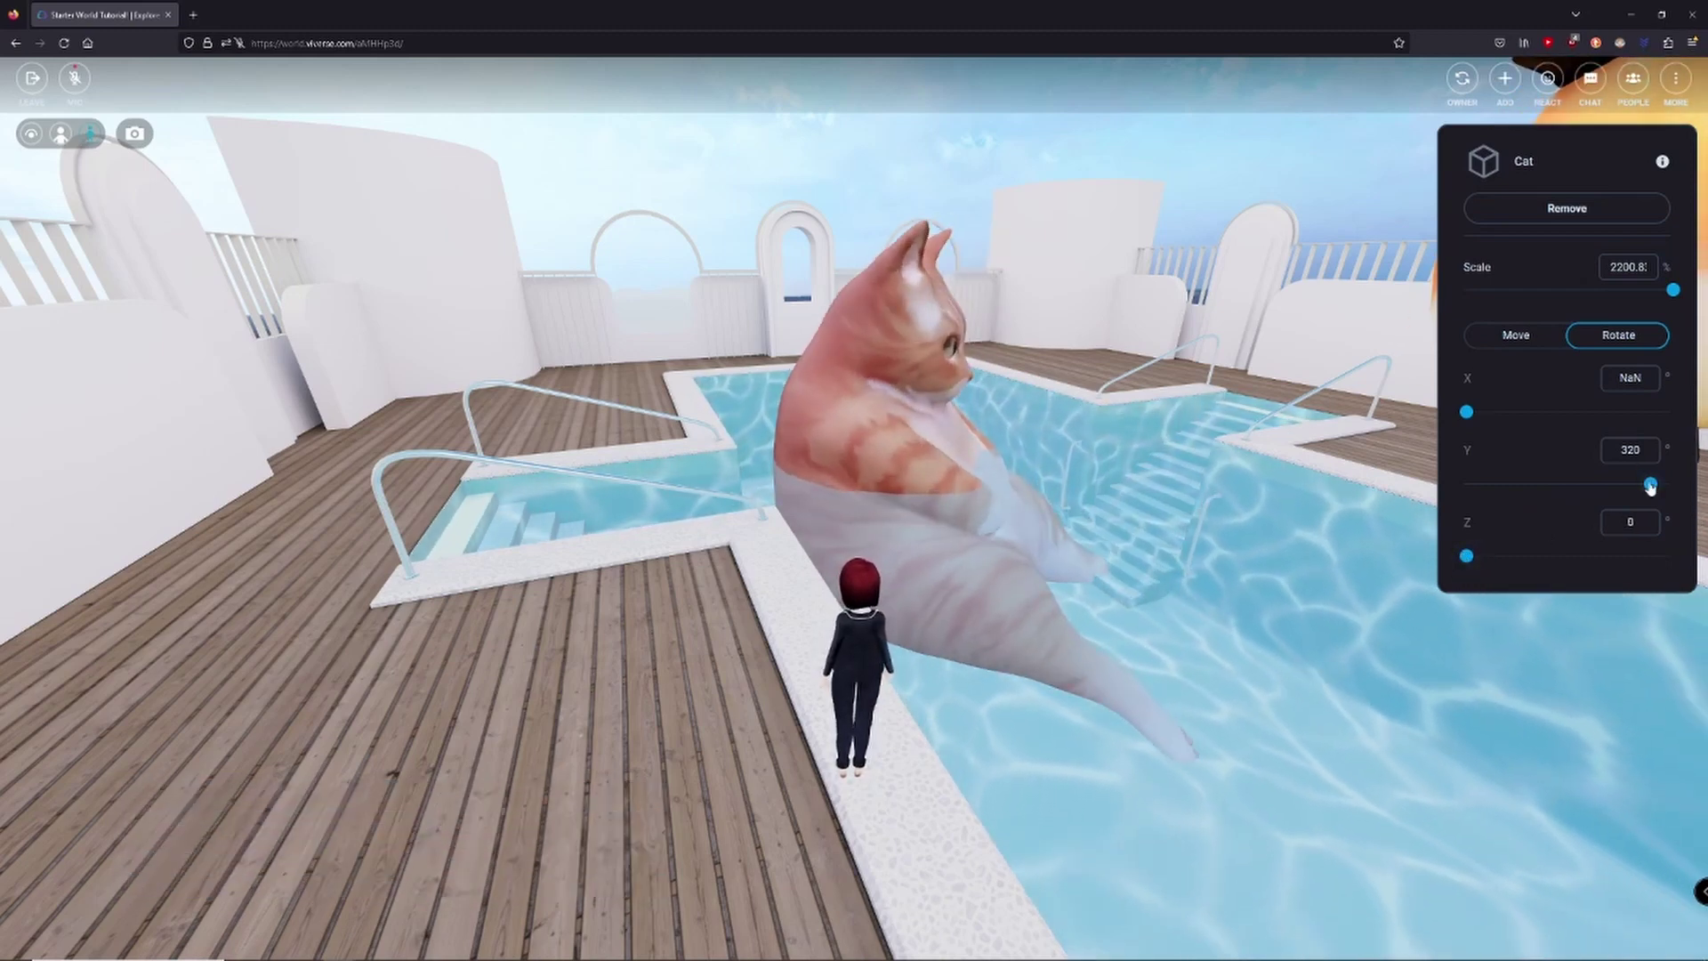
mouse_move(1651, 484)
left_mouse_down()
mouse_move(1634, 491)
mouse_move(1650, 484)
left_mouse_up()
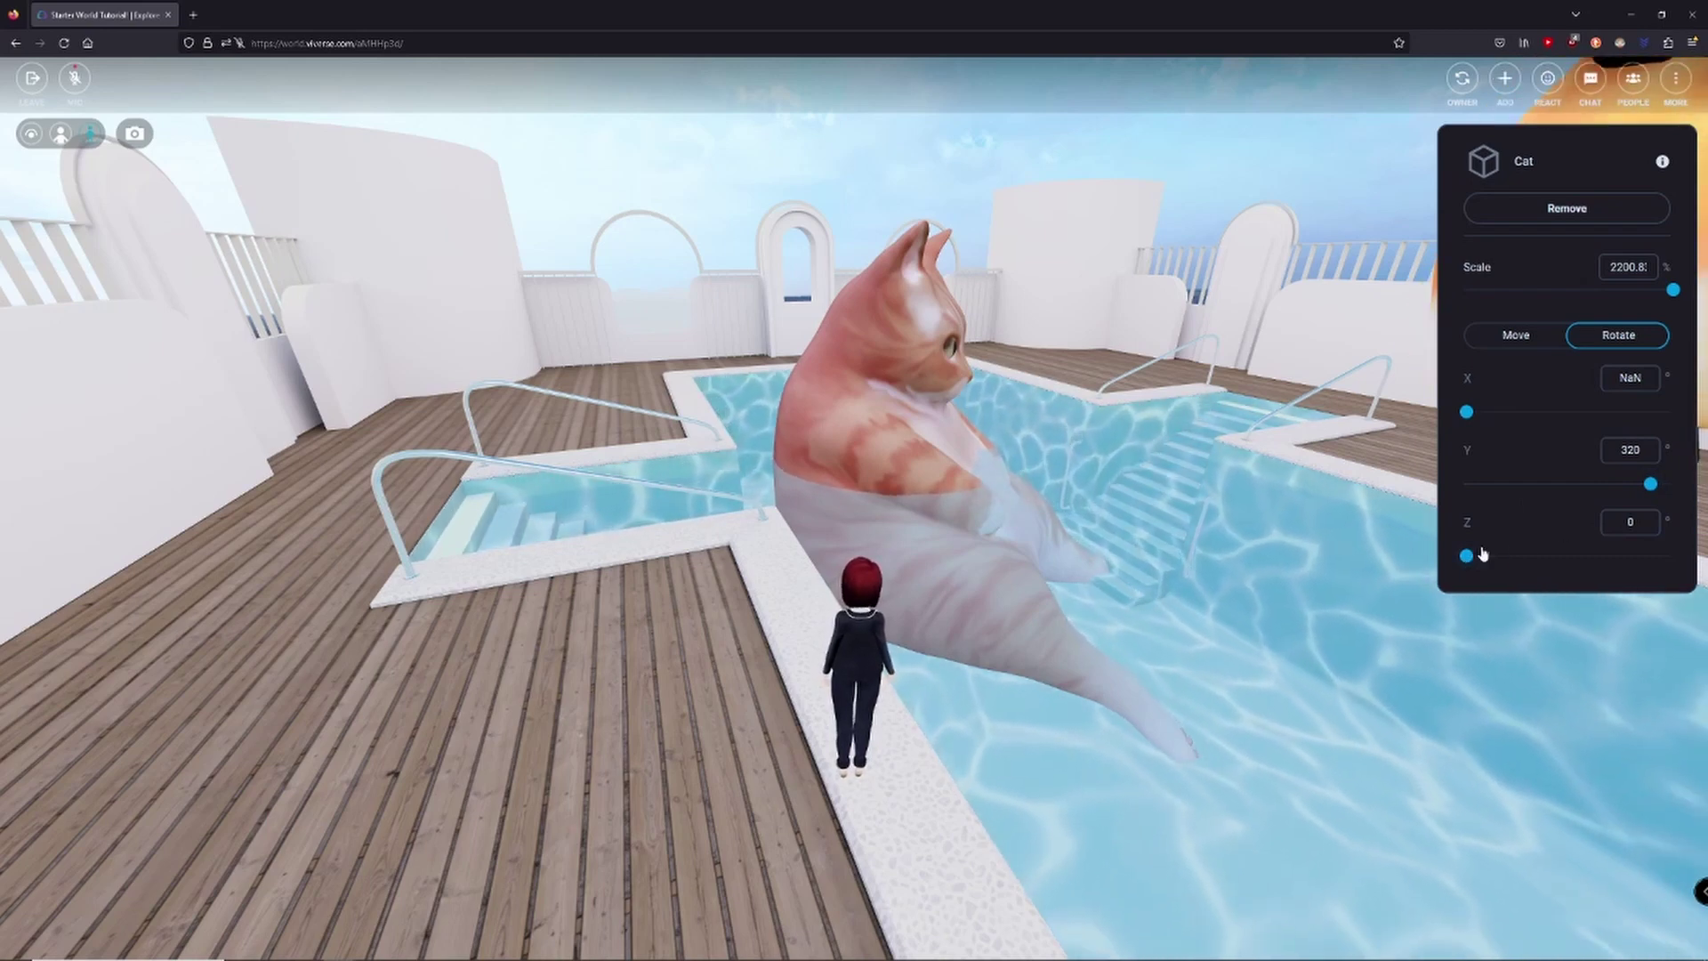
left_click_drag(1480, 557, 1655, 556)
left_click_drag(720, 656, 1005, 524)
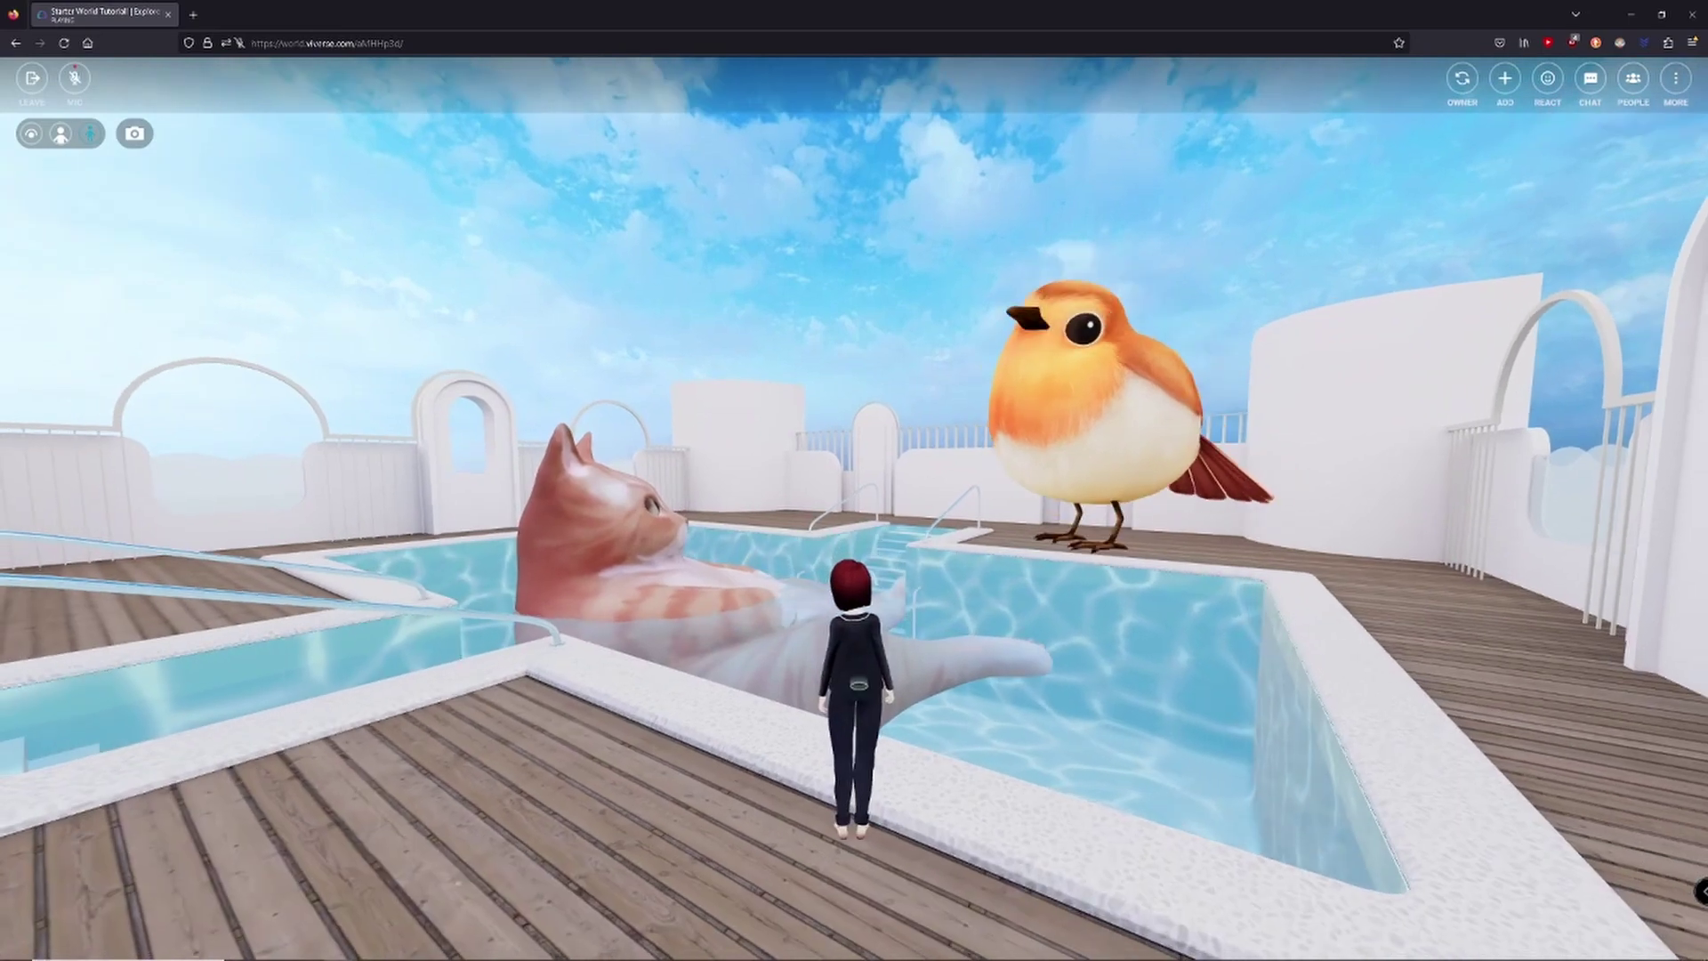
- Walk around the pool edge to view the giant cat and bird from different angles
key("d")
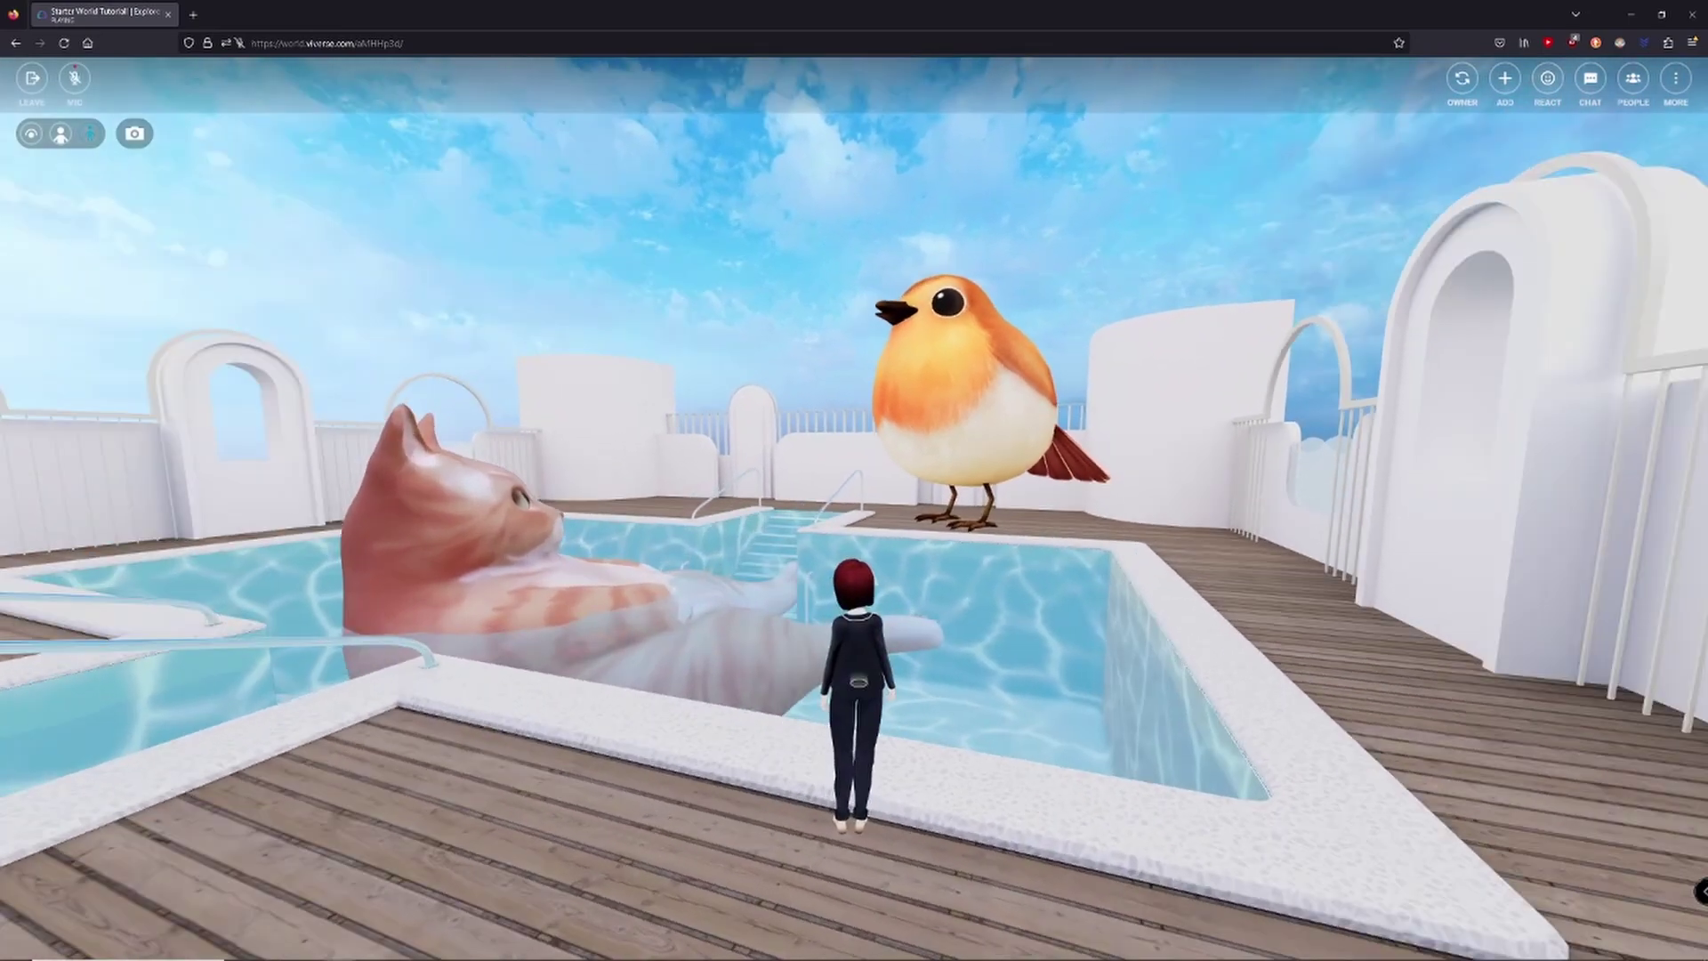
key("s")
key("d")
left_click_drag(1189, 610, 1079, 647)
key("w")
key("a")
left_click_drag(774, 647, 671, 686)
key("w")
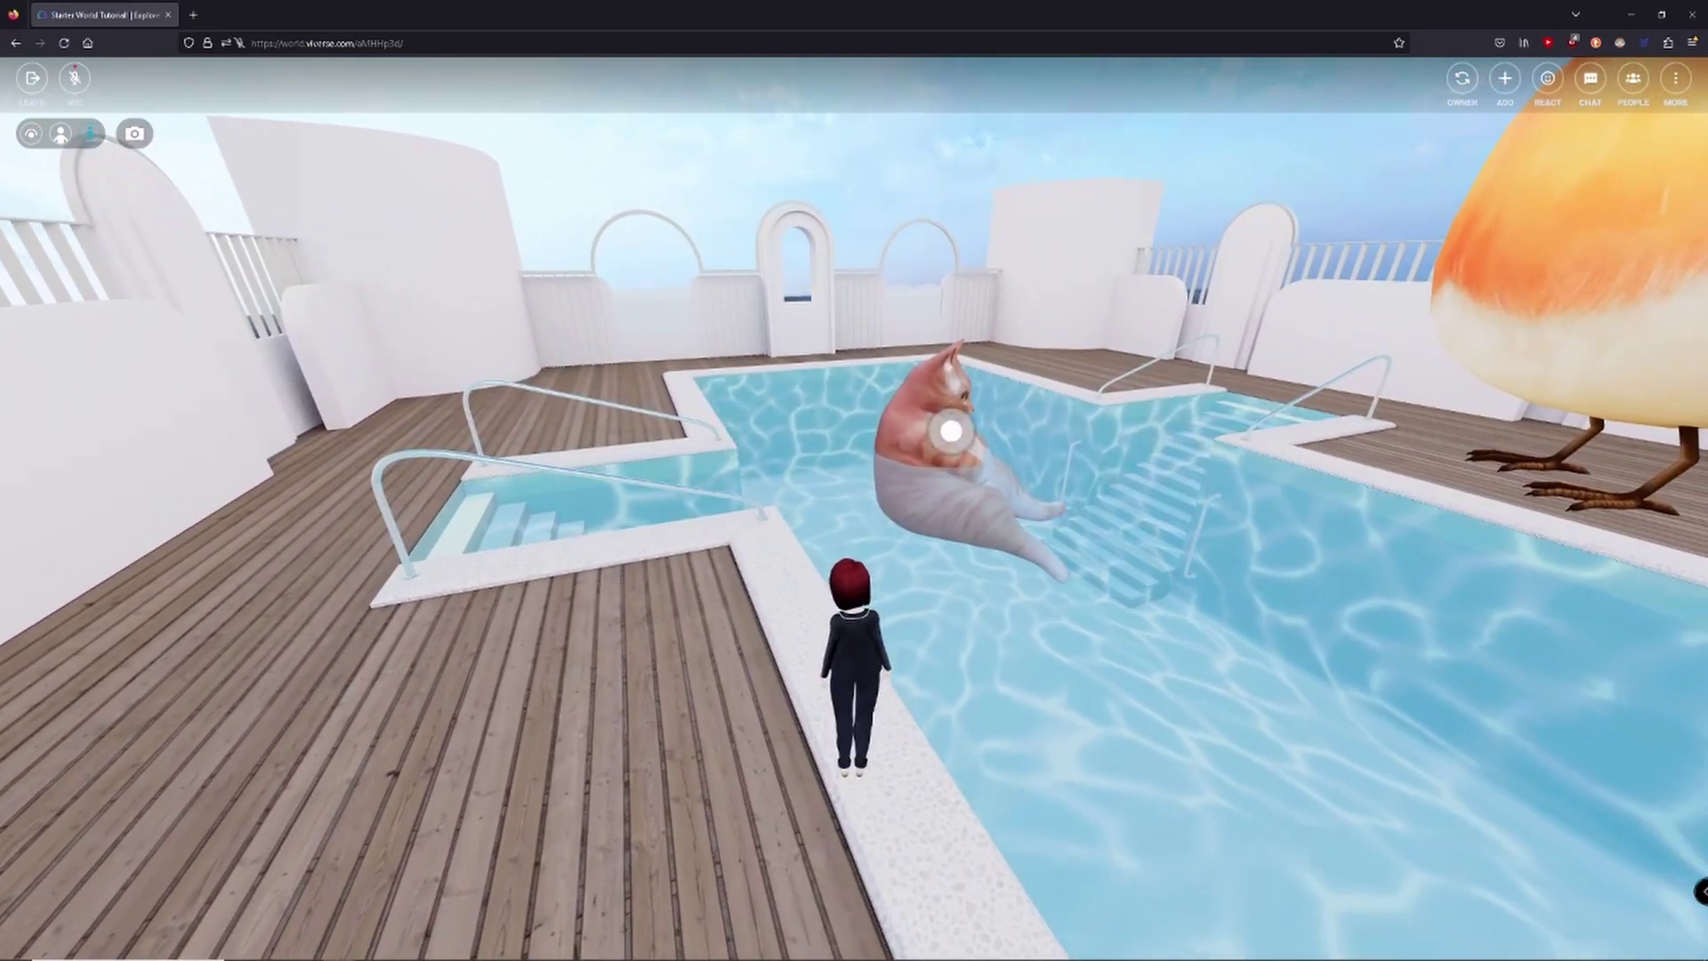
- Select the cat in the pool and set its scale to 2000 %
left_click(945, 431)
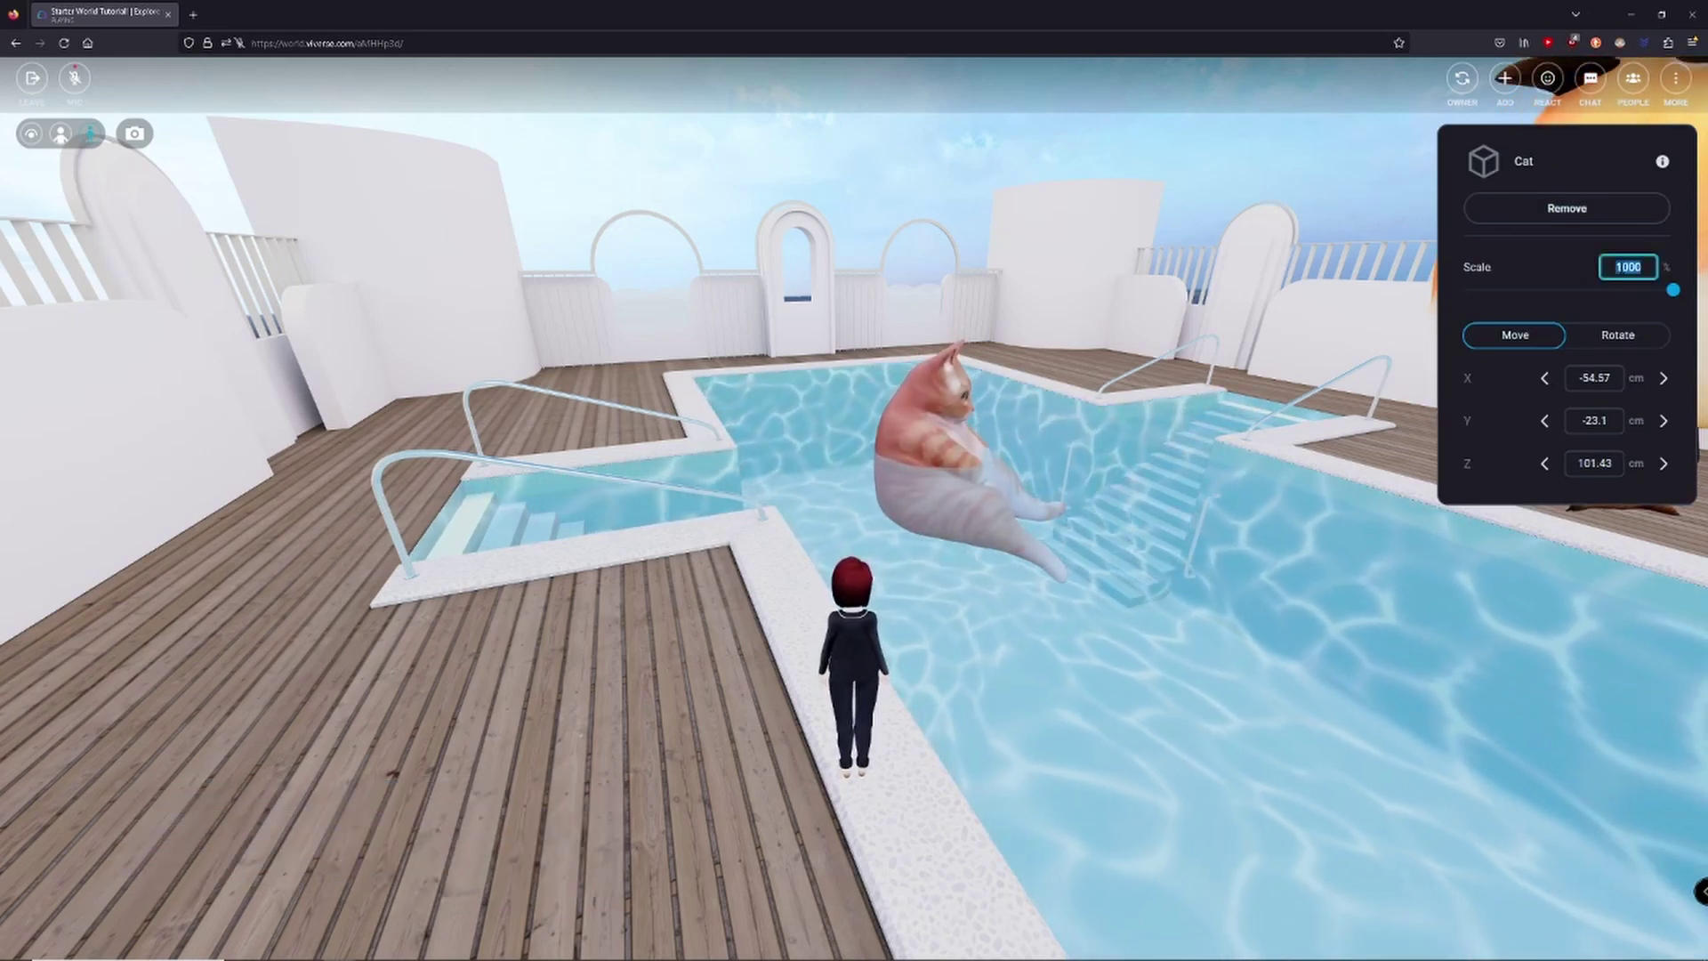
key("BackSpace")
type("2000")
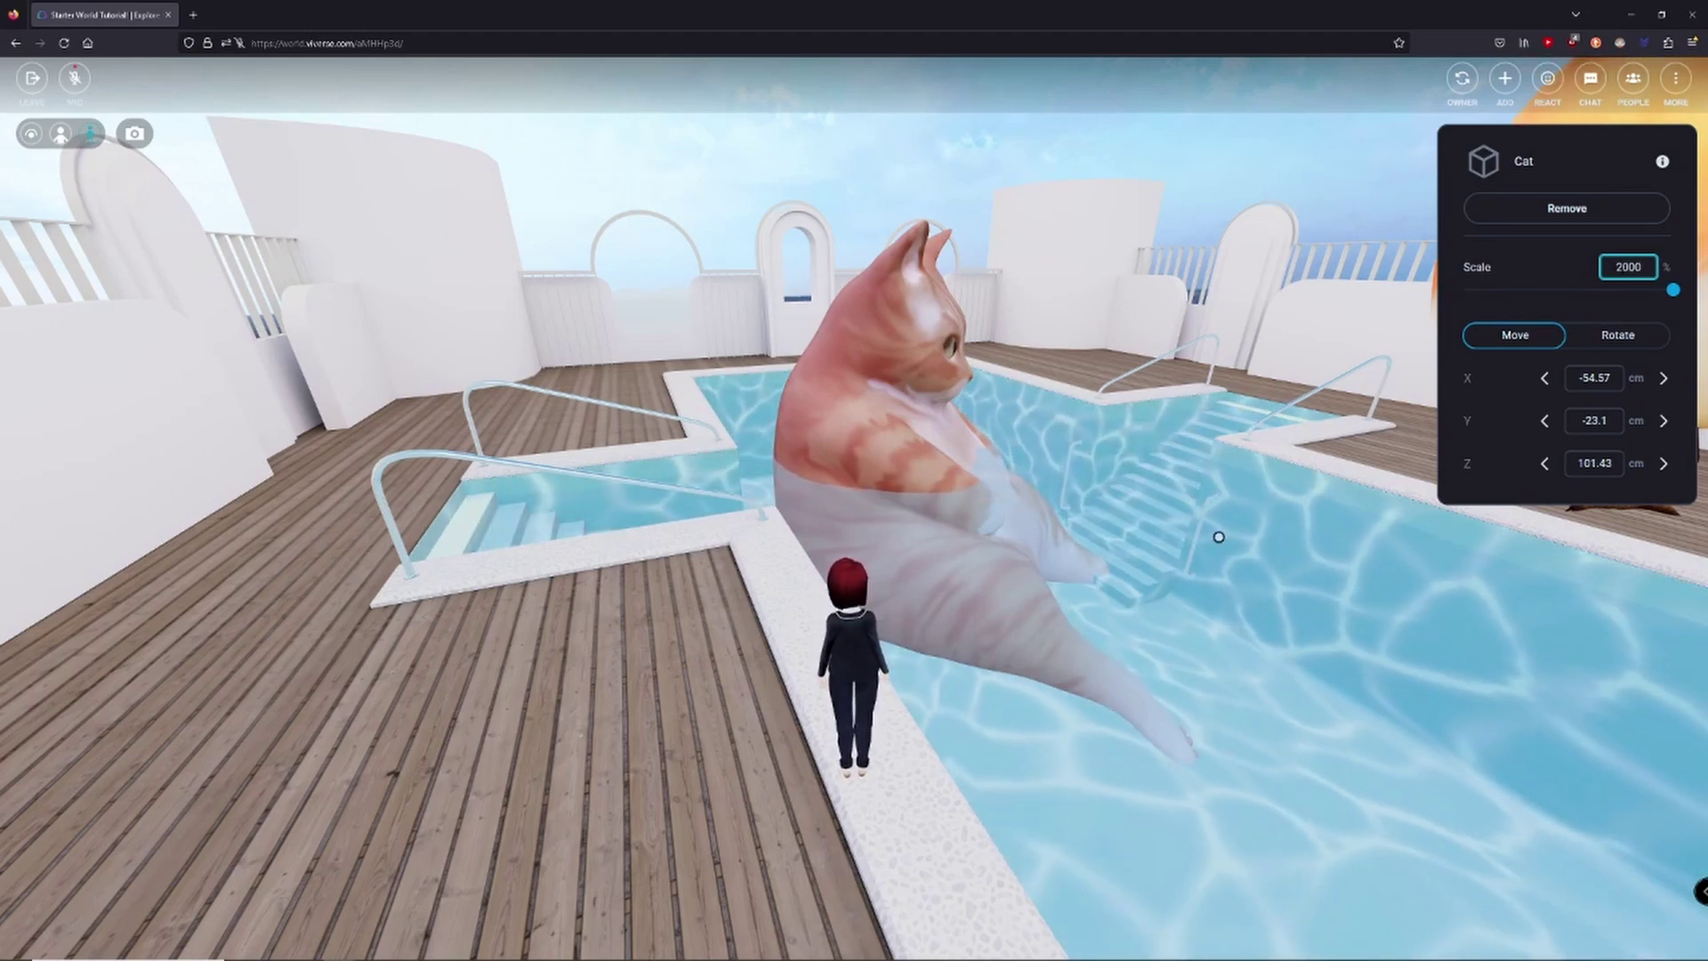
left_click(858, 397)
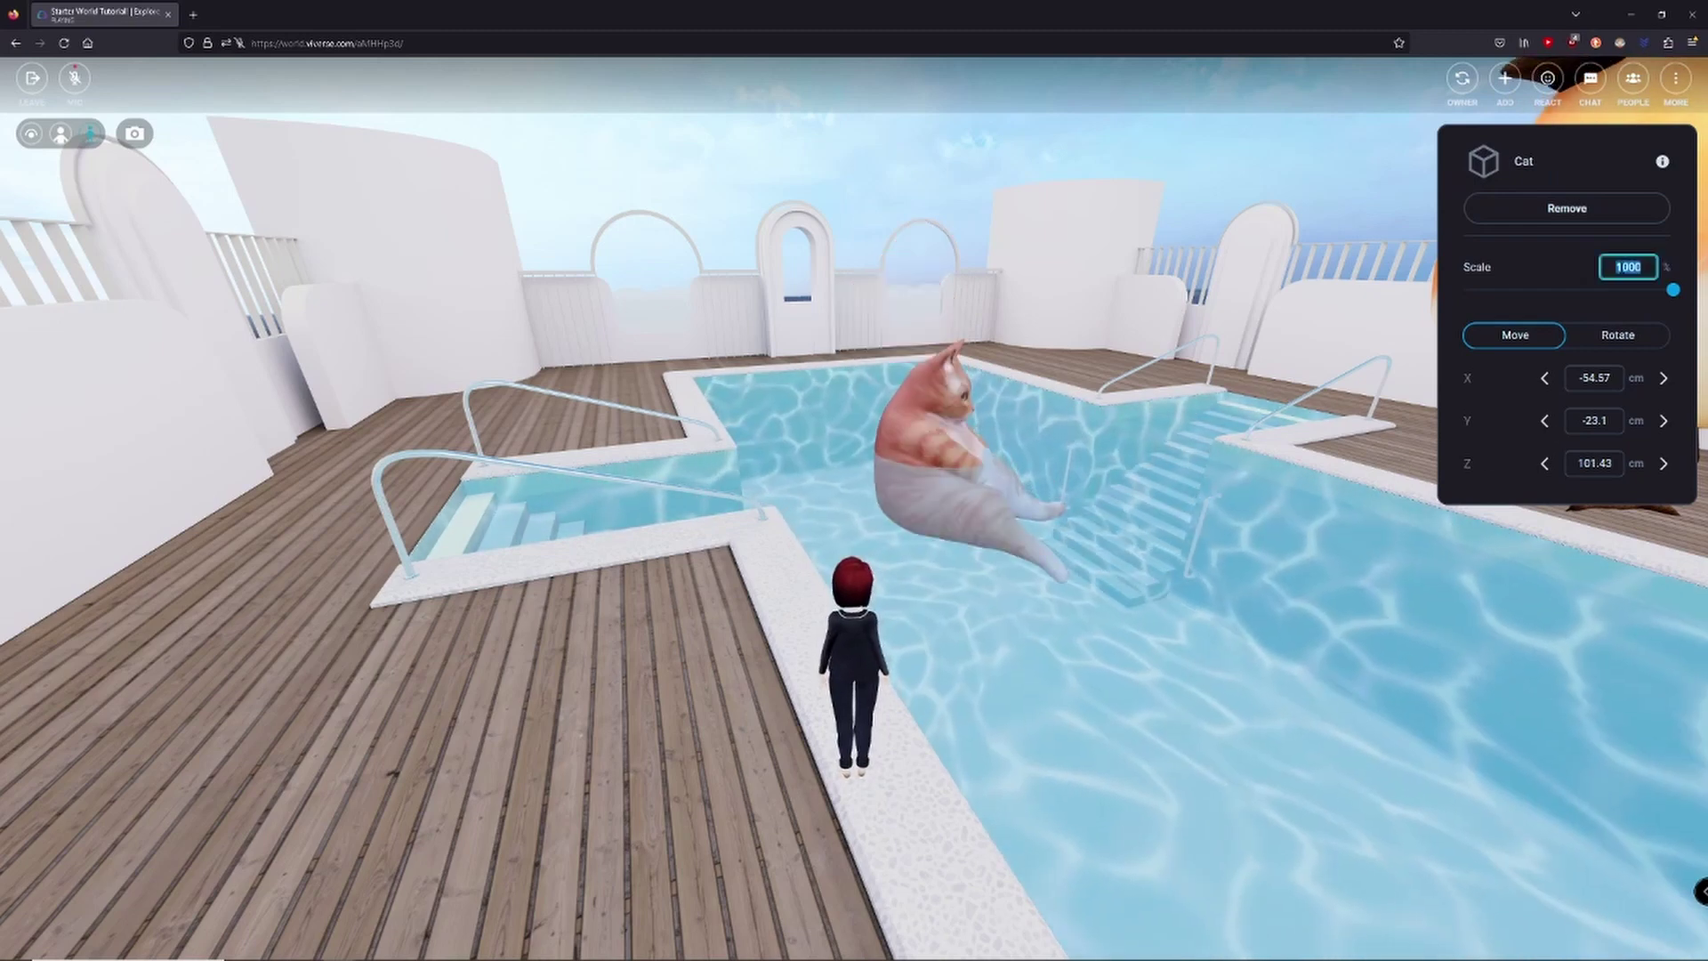
type("2000")
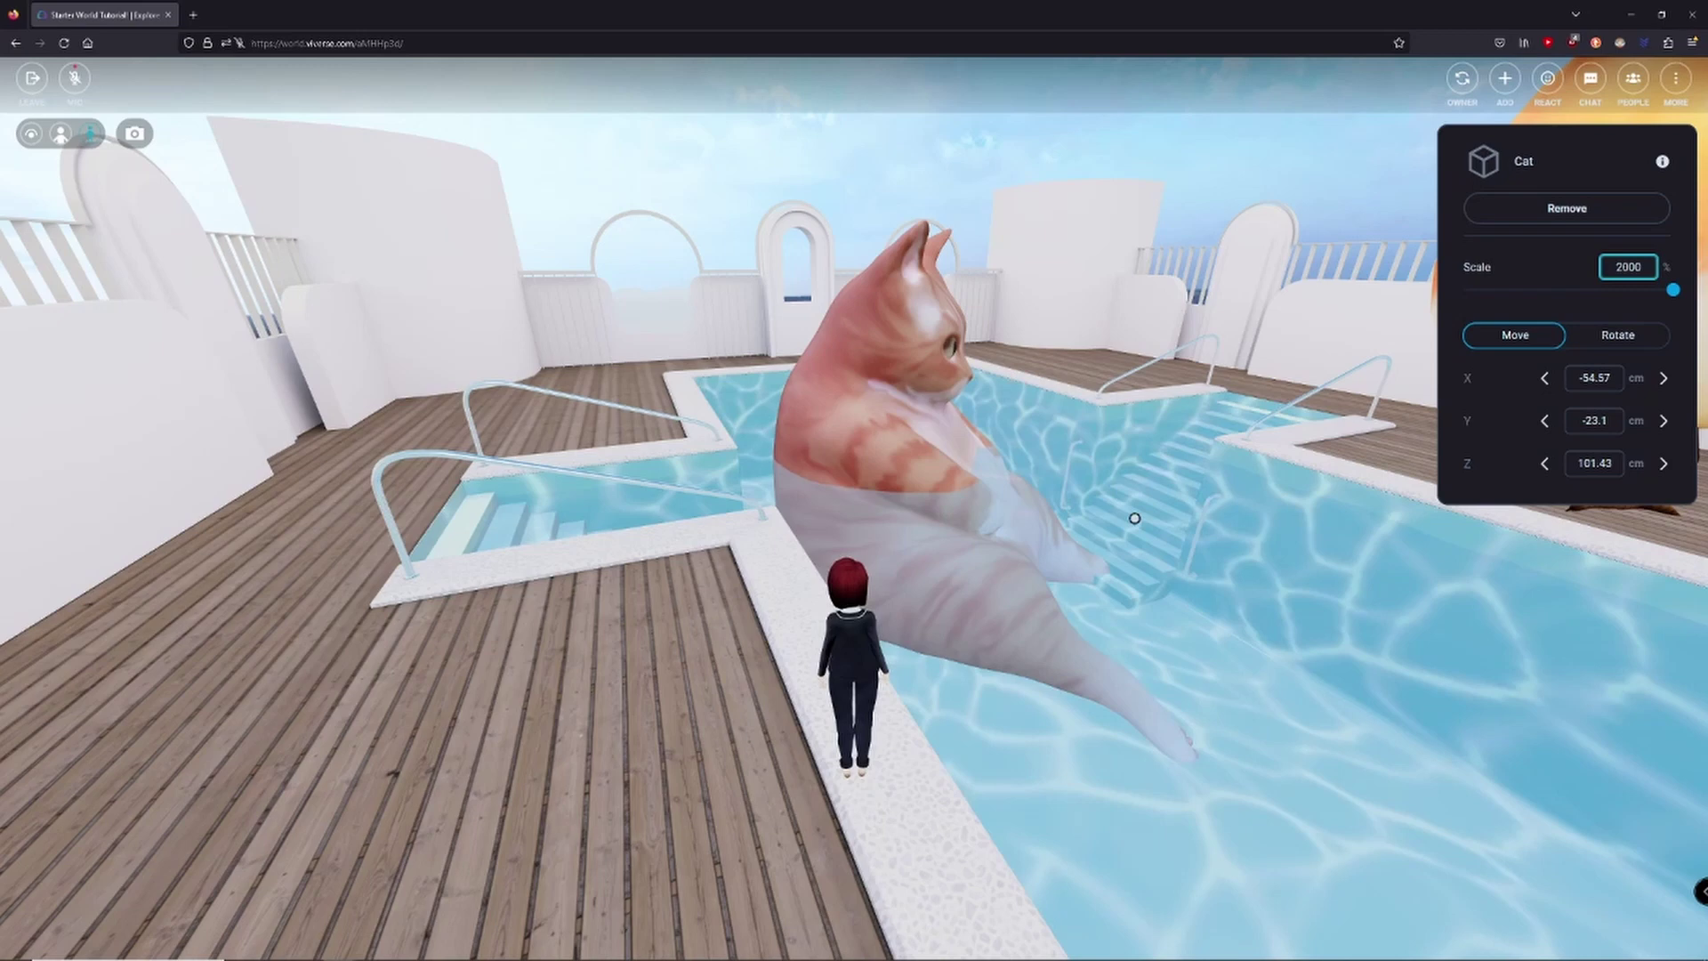
key("Return")
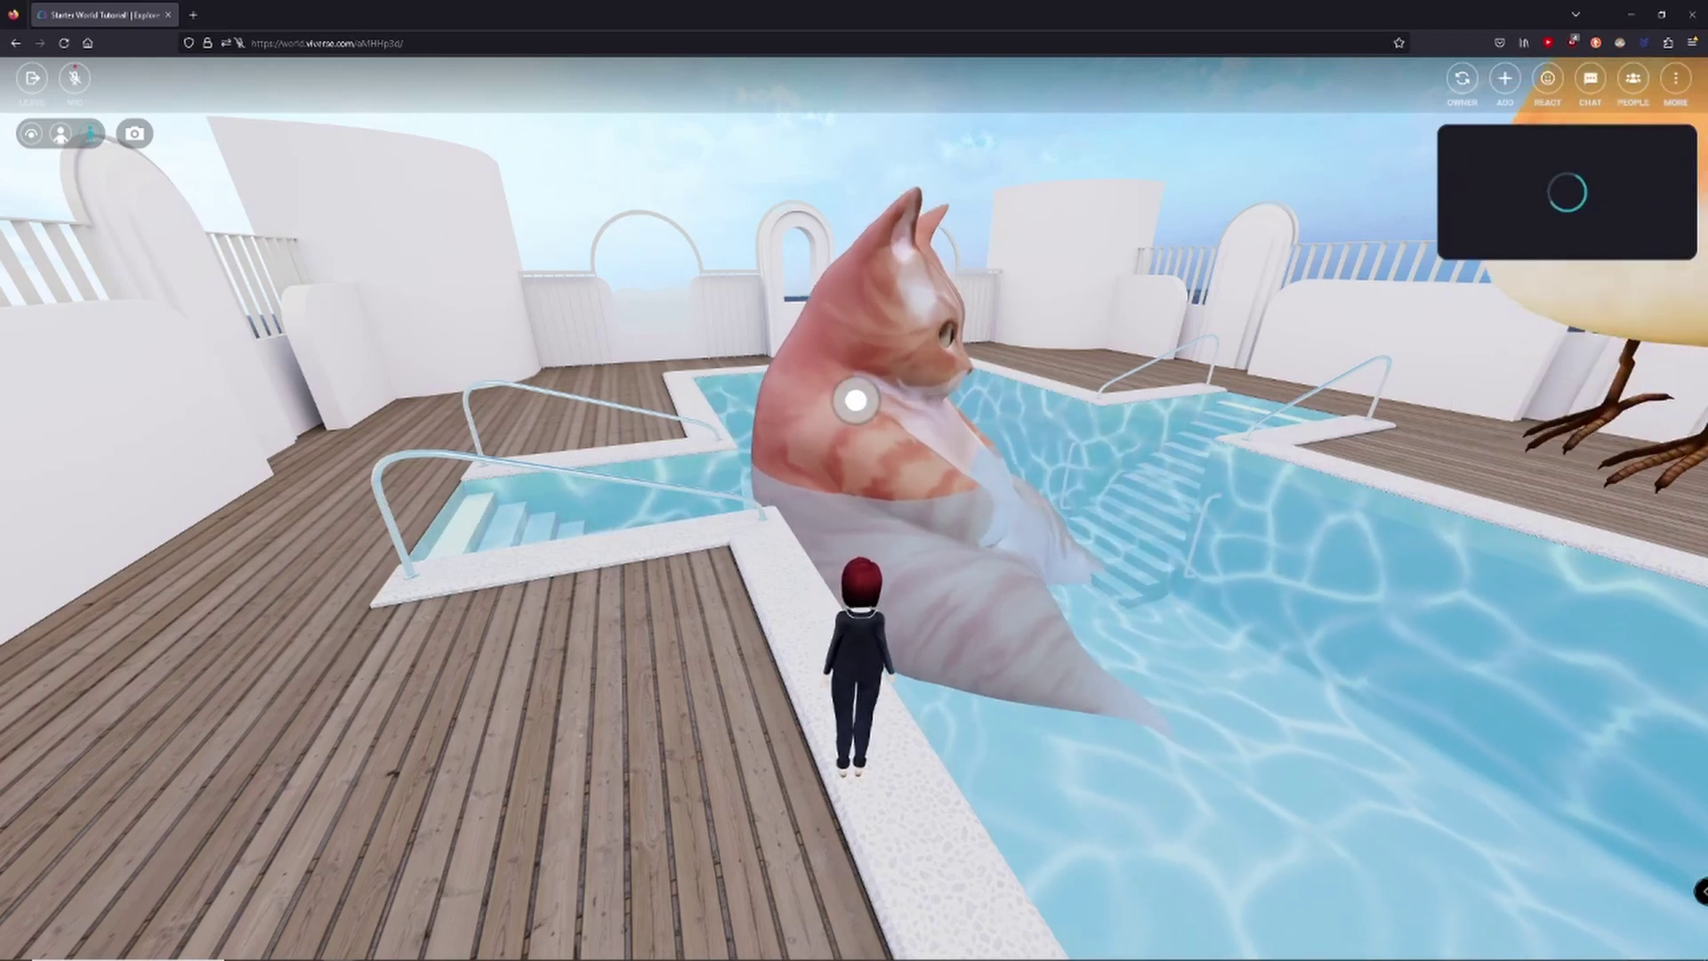
double_click(1628, 267)
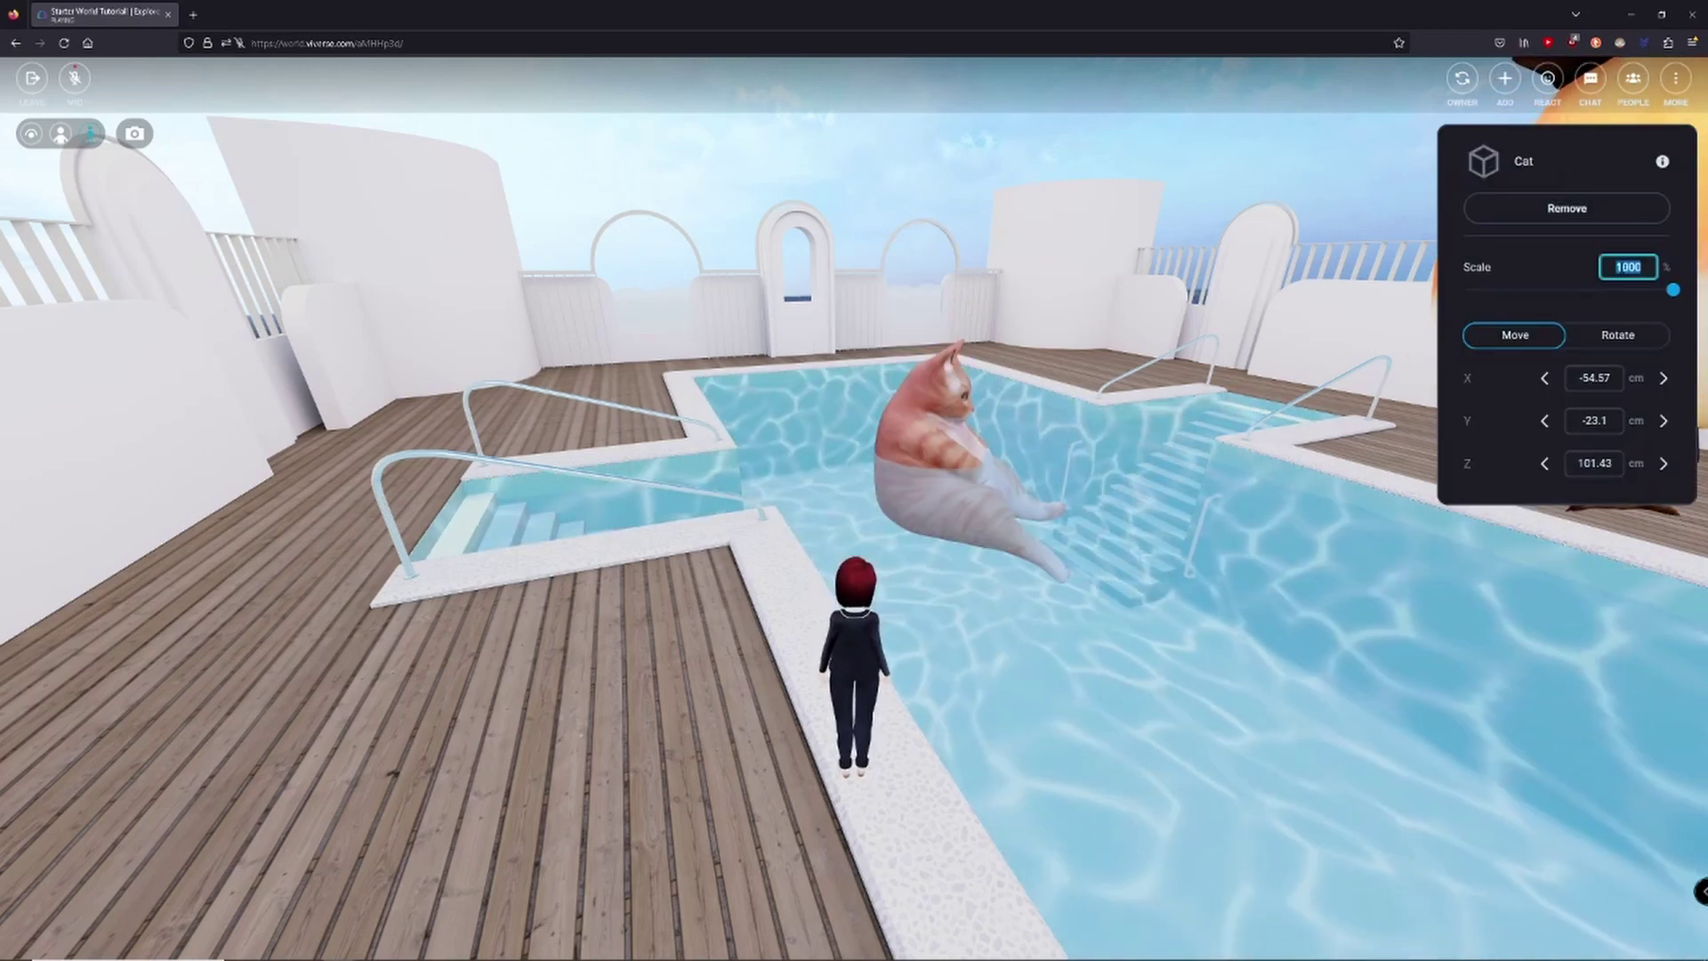
type("2000")
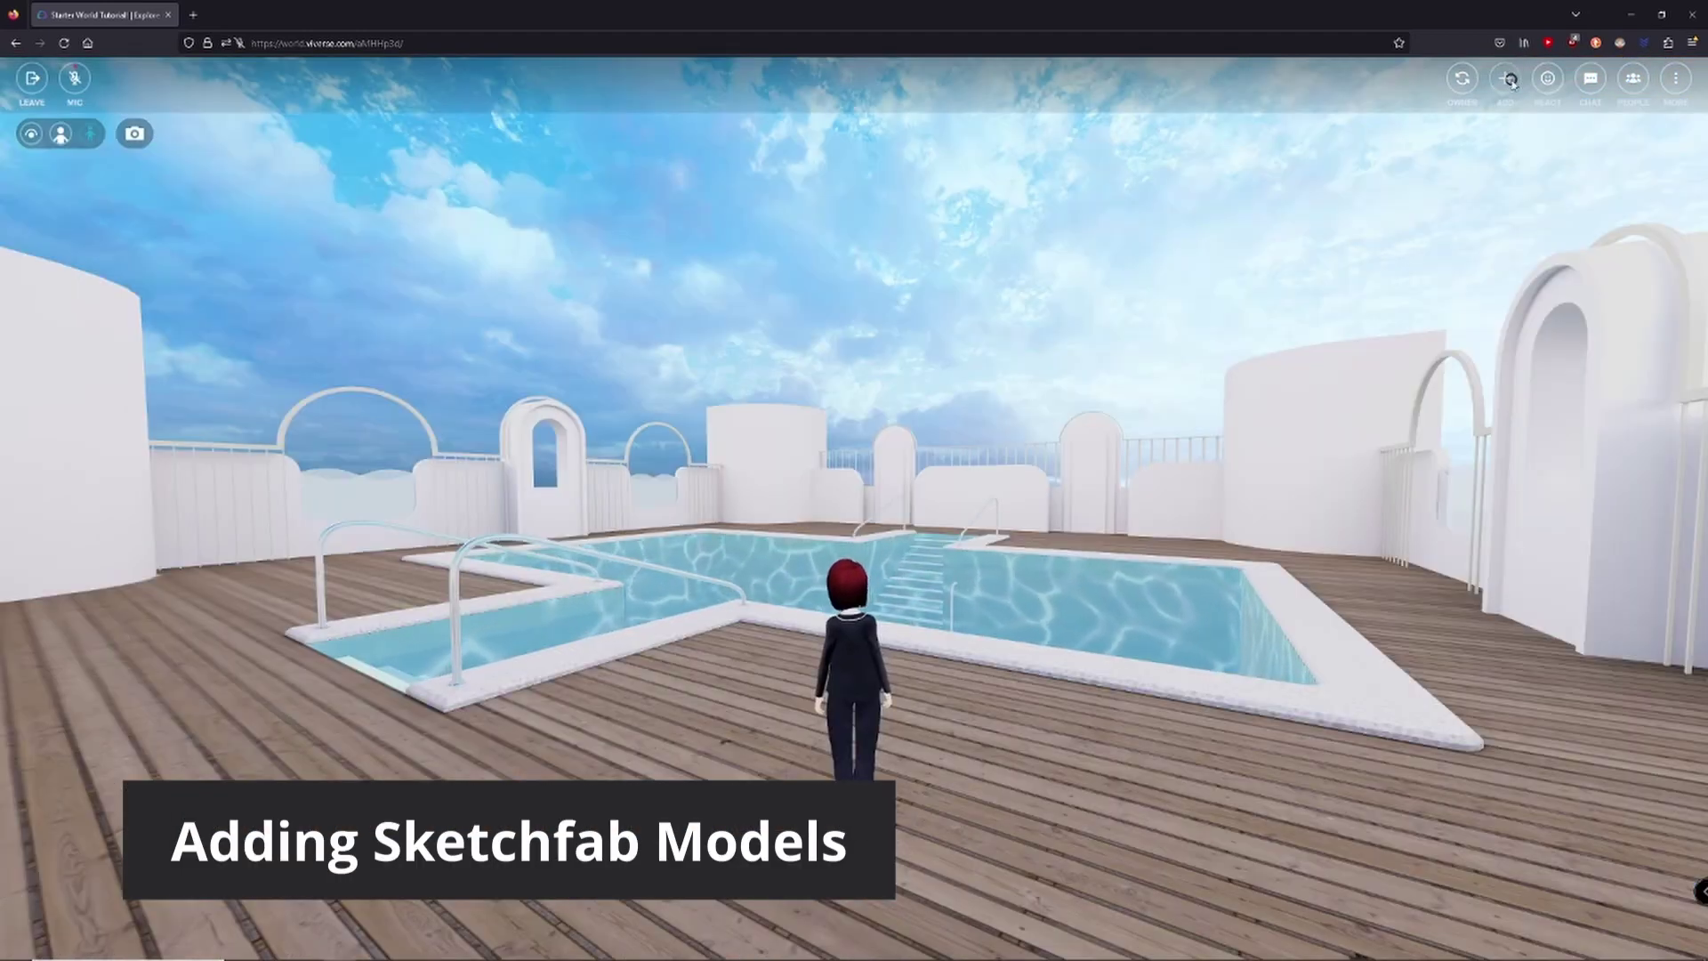
- Confirm being 18 or older to access the Sketchfab models and add the Bird Orange model to the world
left_click(1509, 80)
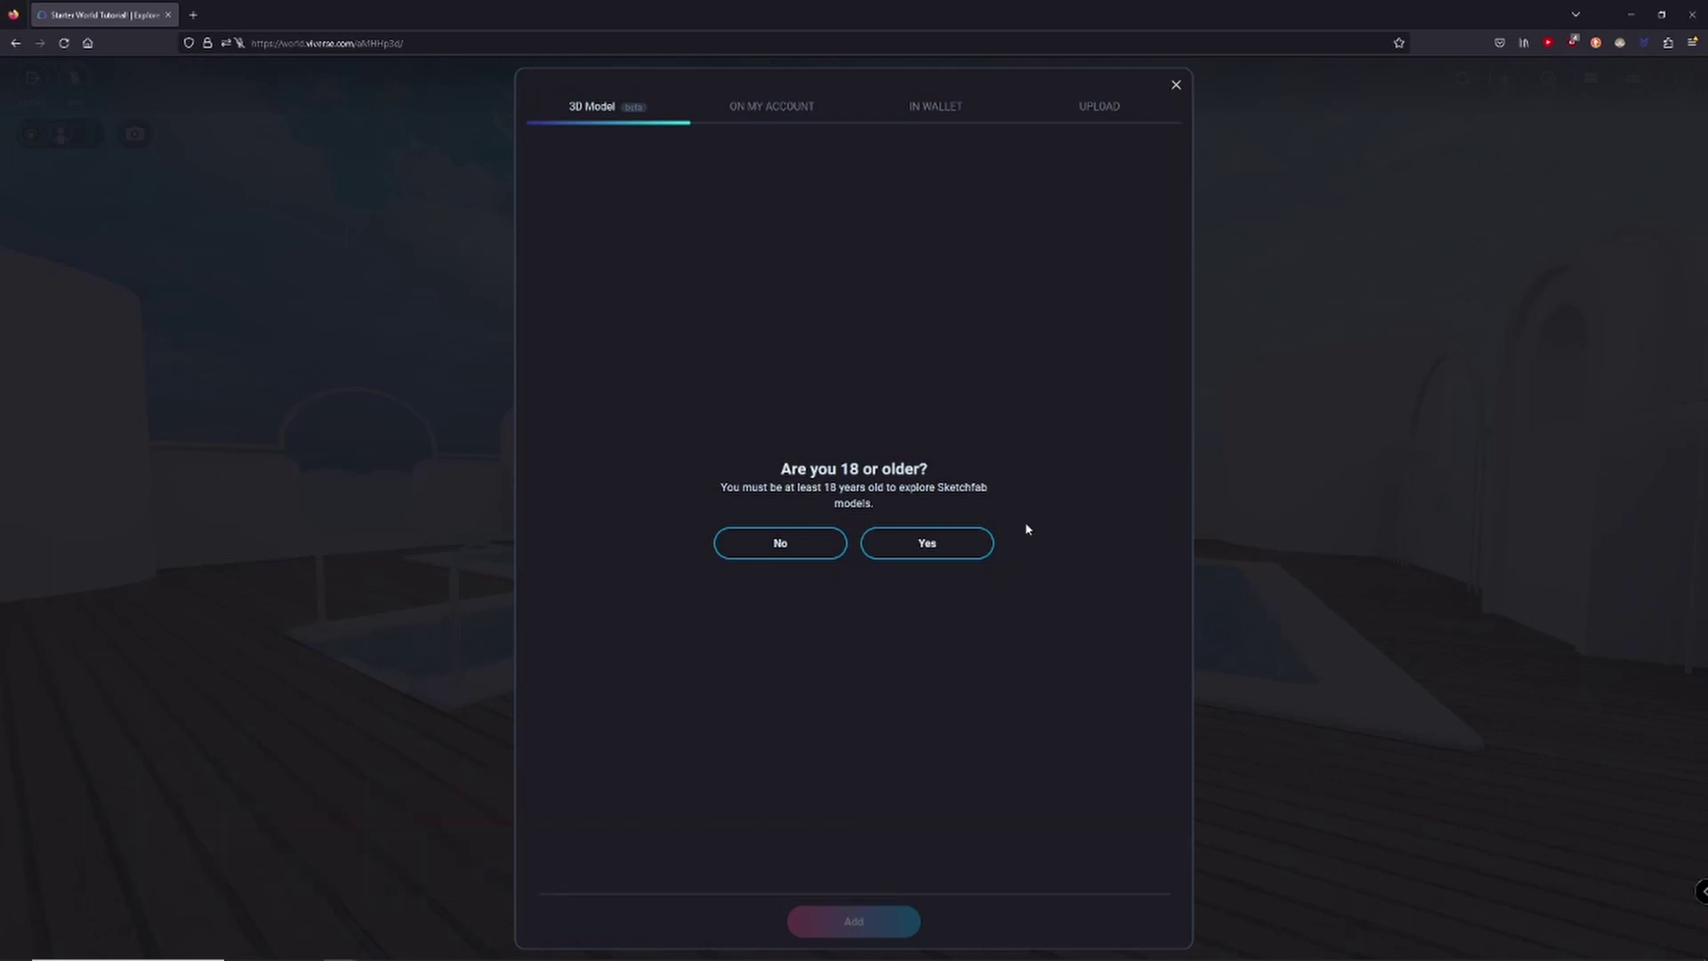
left_click(931, 550)
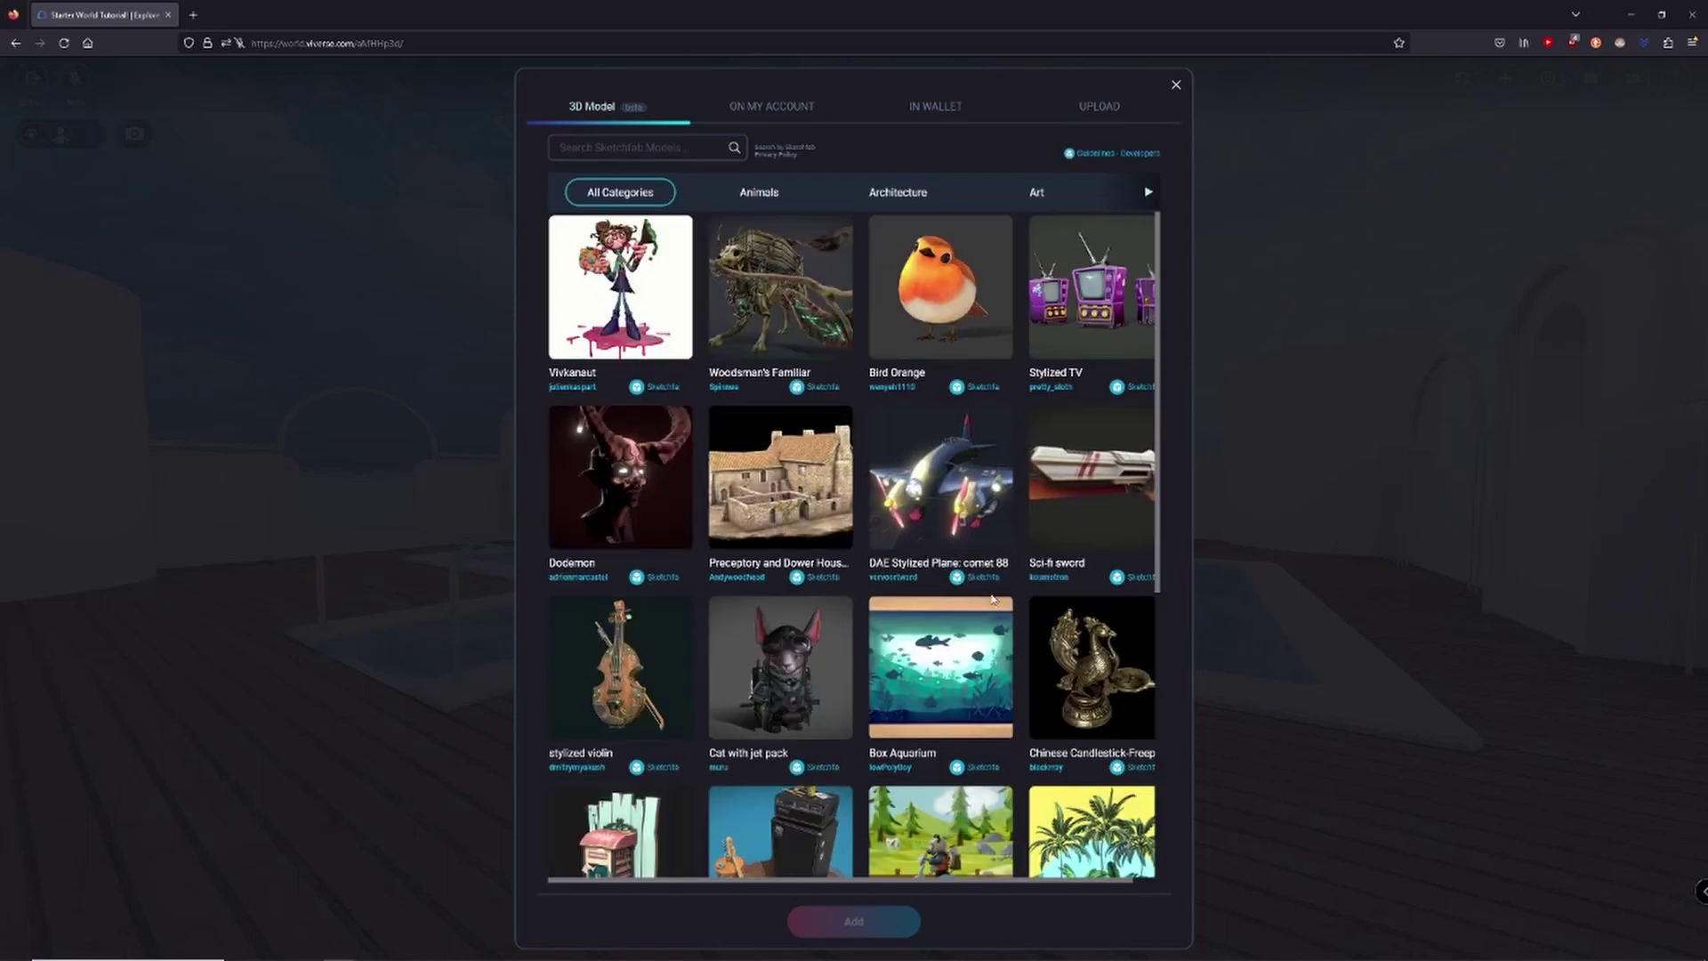
scroll(994, 570, "down", 5)
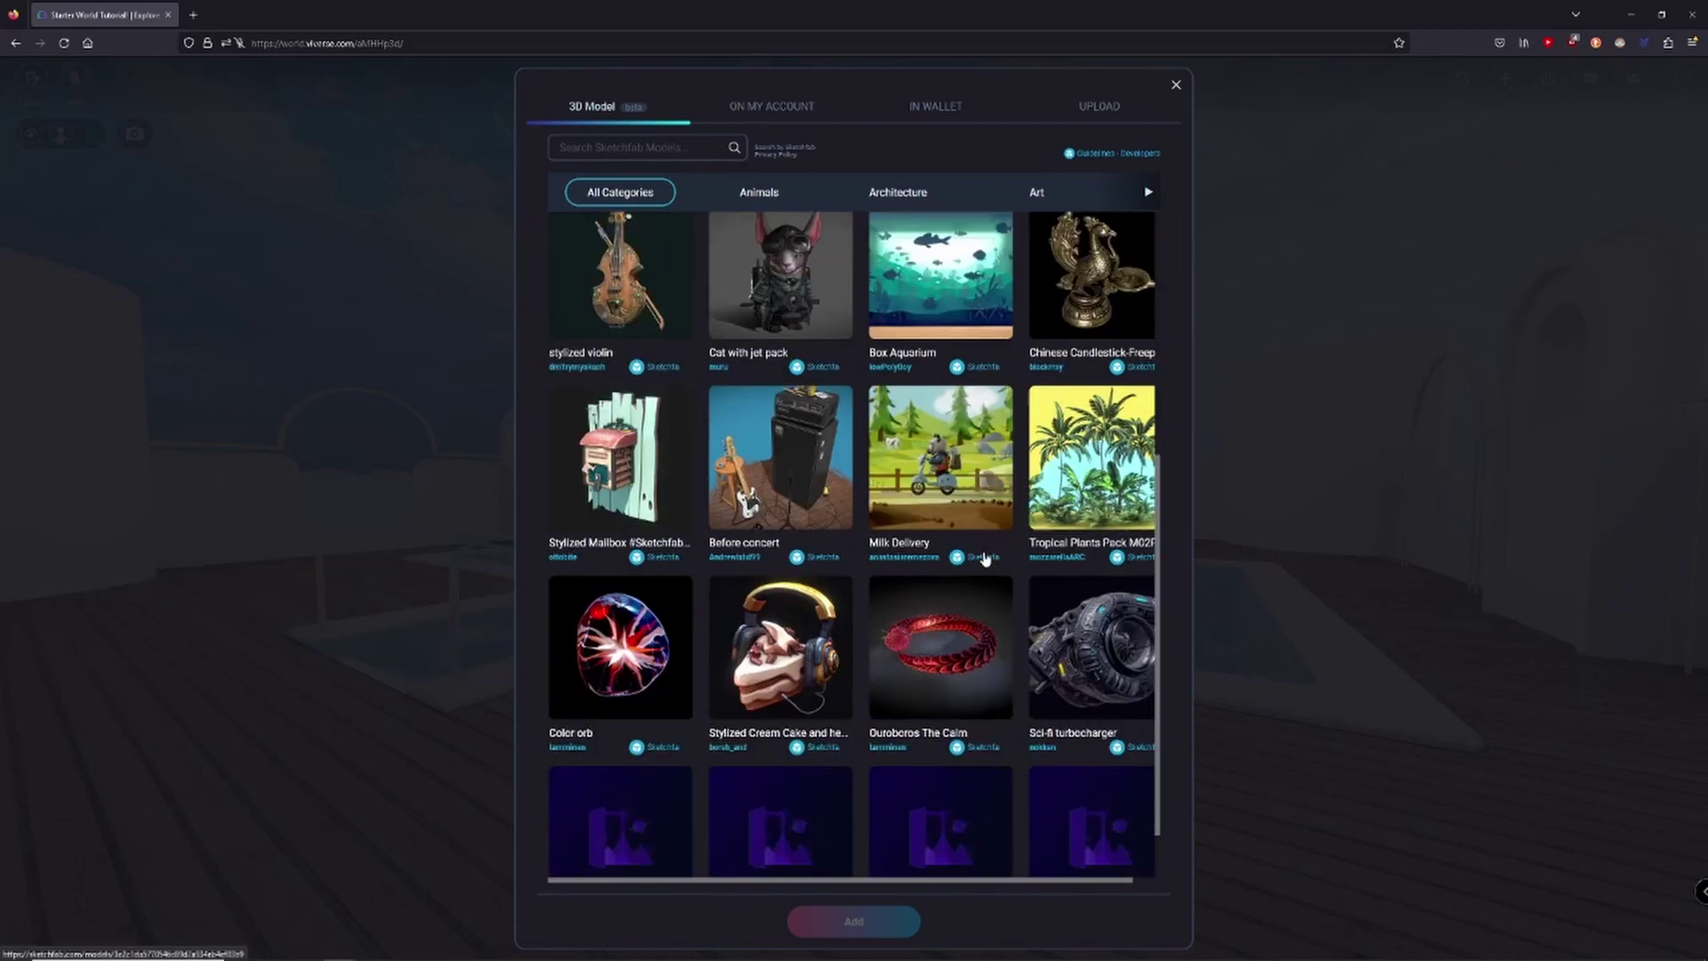
scroll(986, 559, "down", 1)
scroll(983, 558, "up", 6)
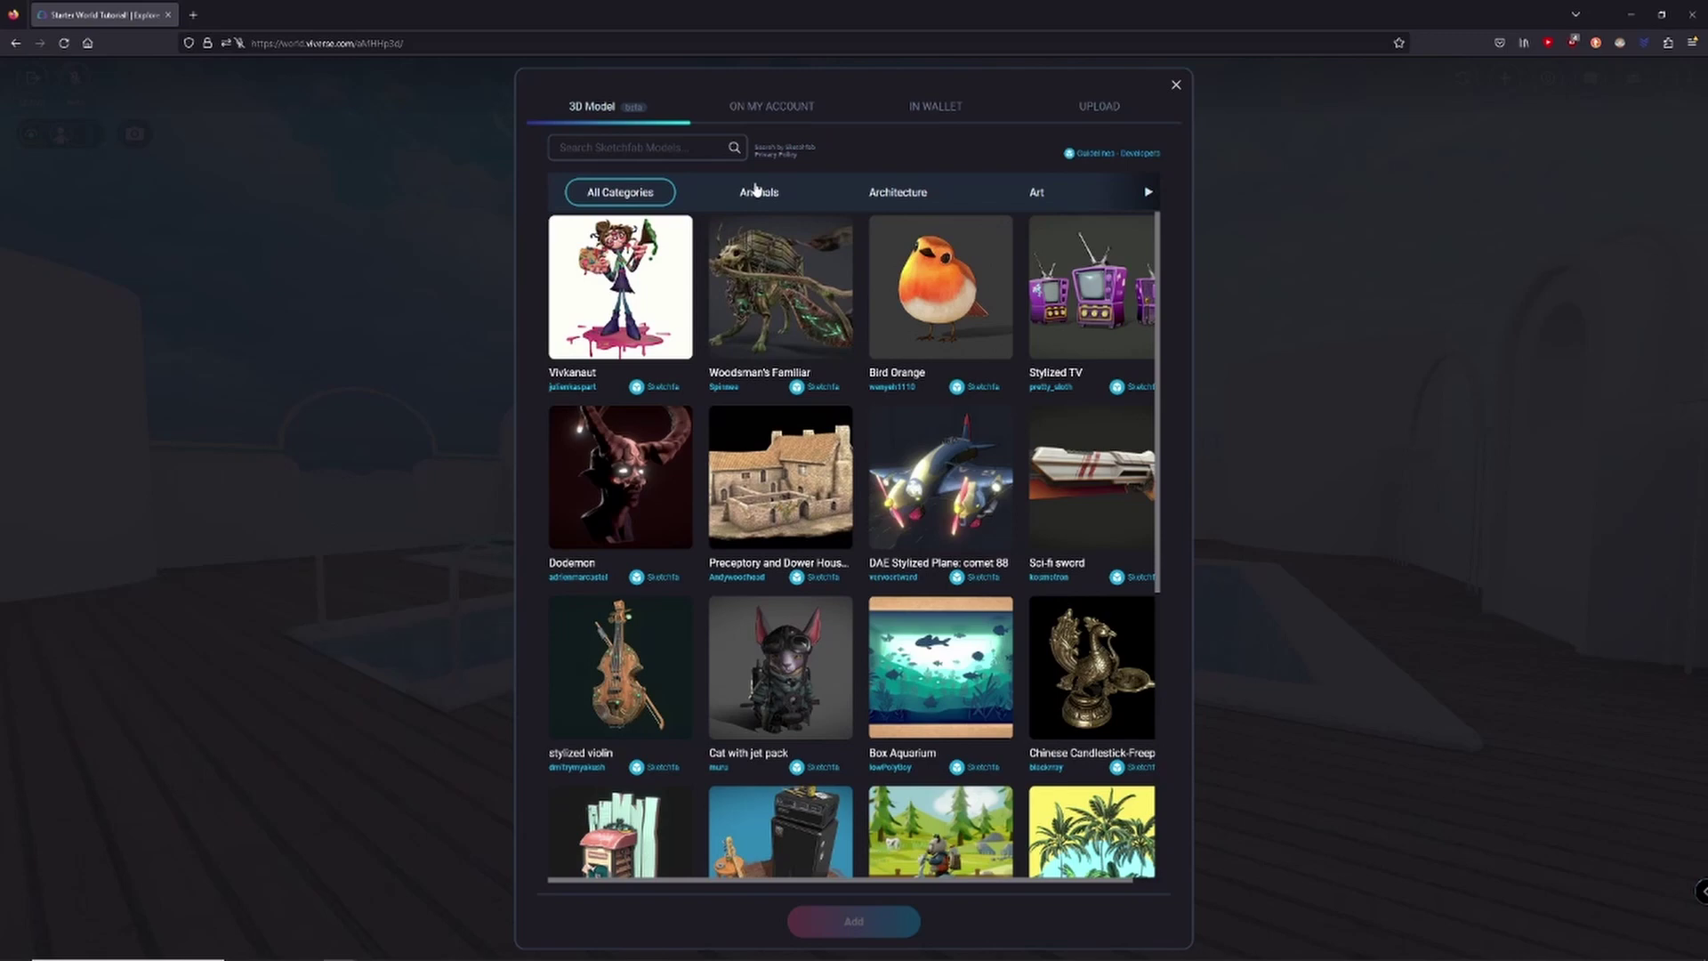
left_click(916, 319)
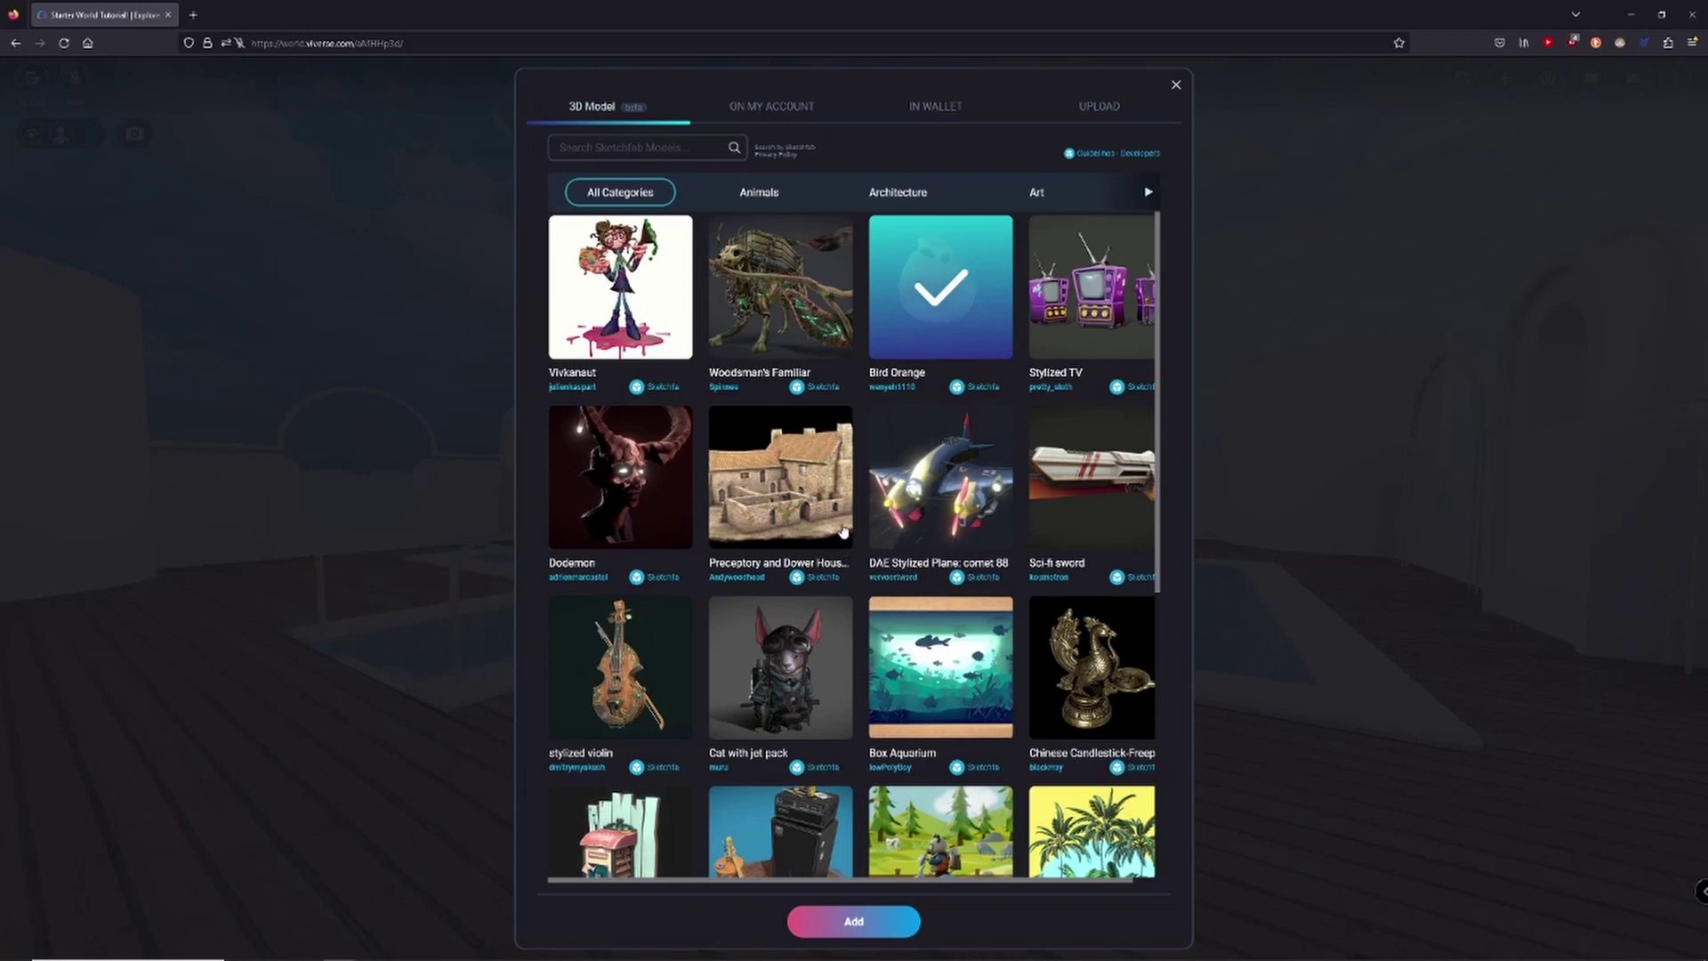
left_click(895, 926)
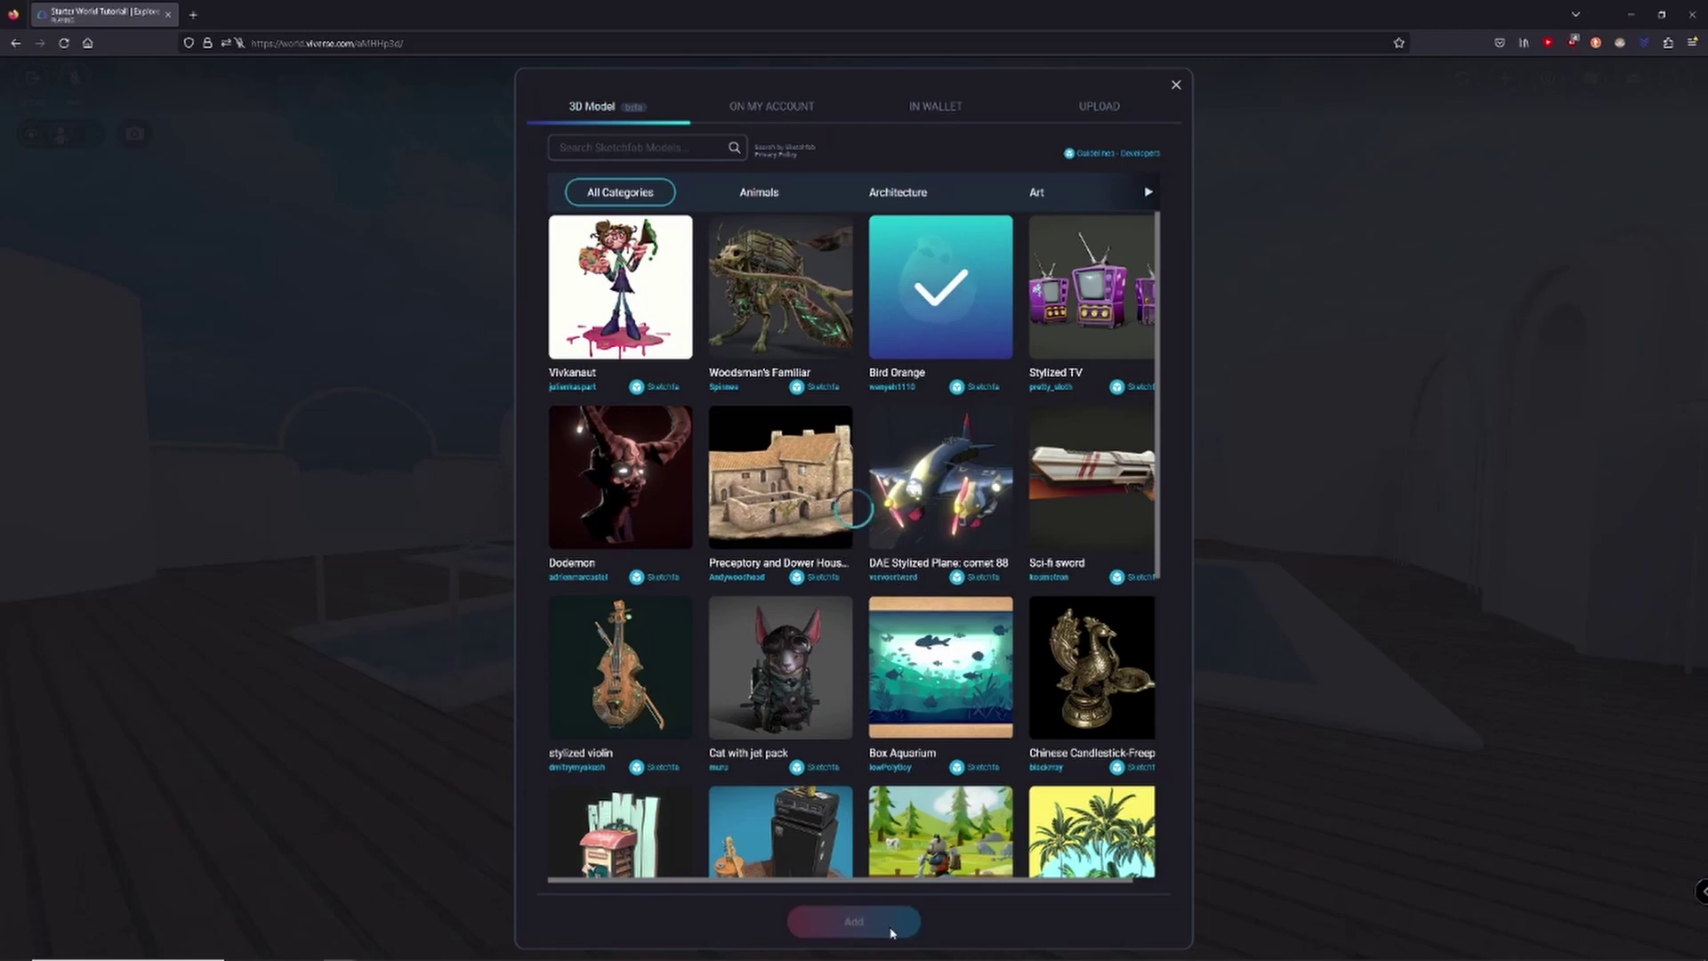
- Walk around the pool deck to view the newly added orange bird from different sides
key("w")
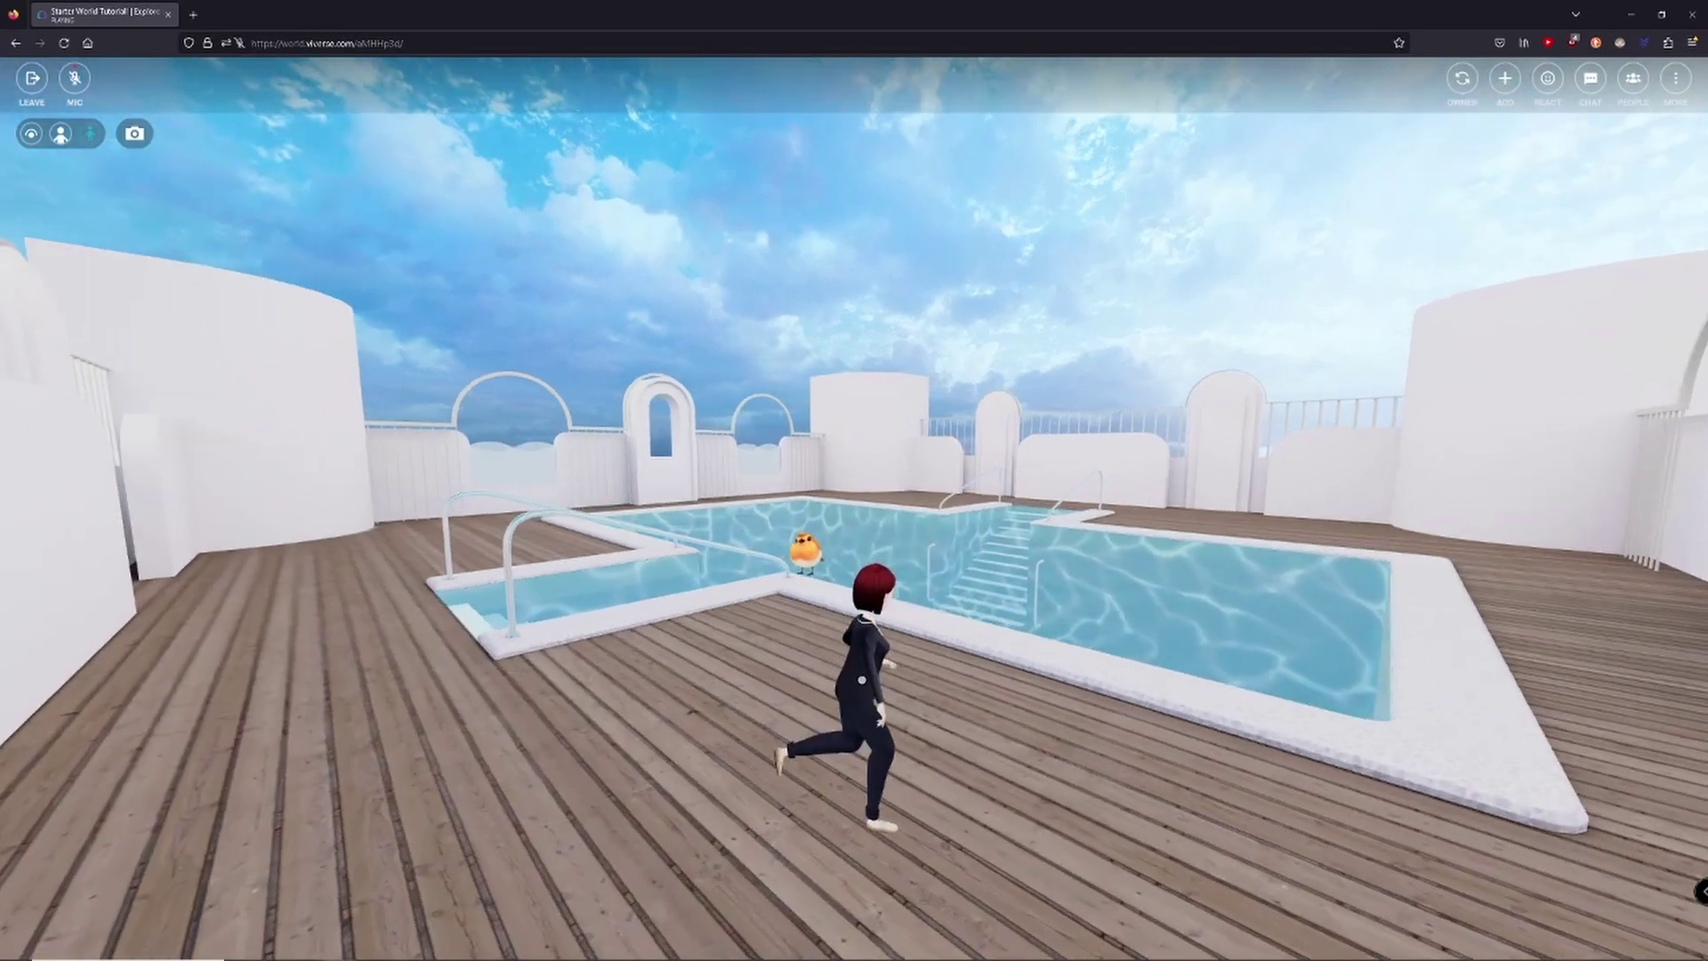
left_click_drag(861, 680, 549, 682)
key("a")
key("a")
left_click_drag(972, 587, 1494, 565)
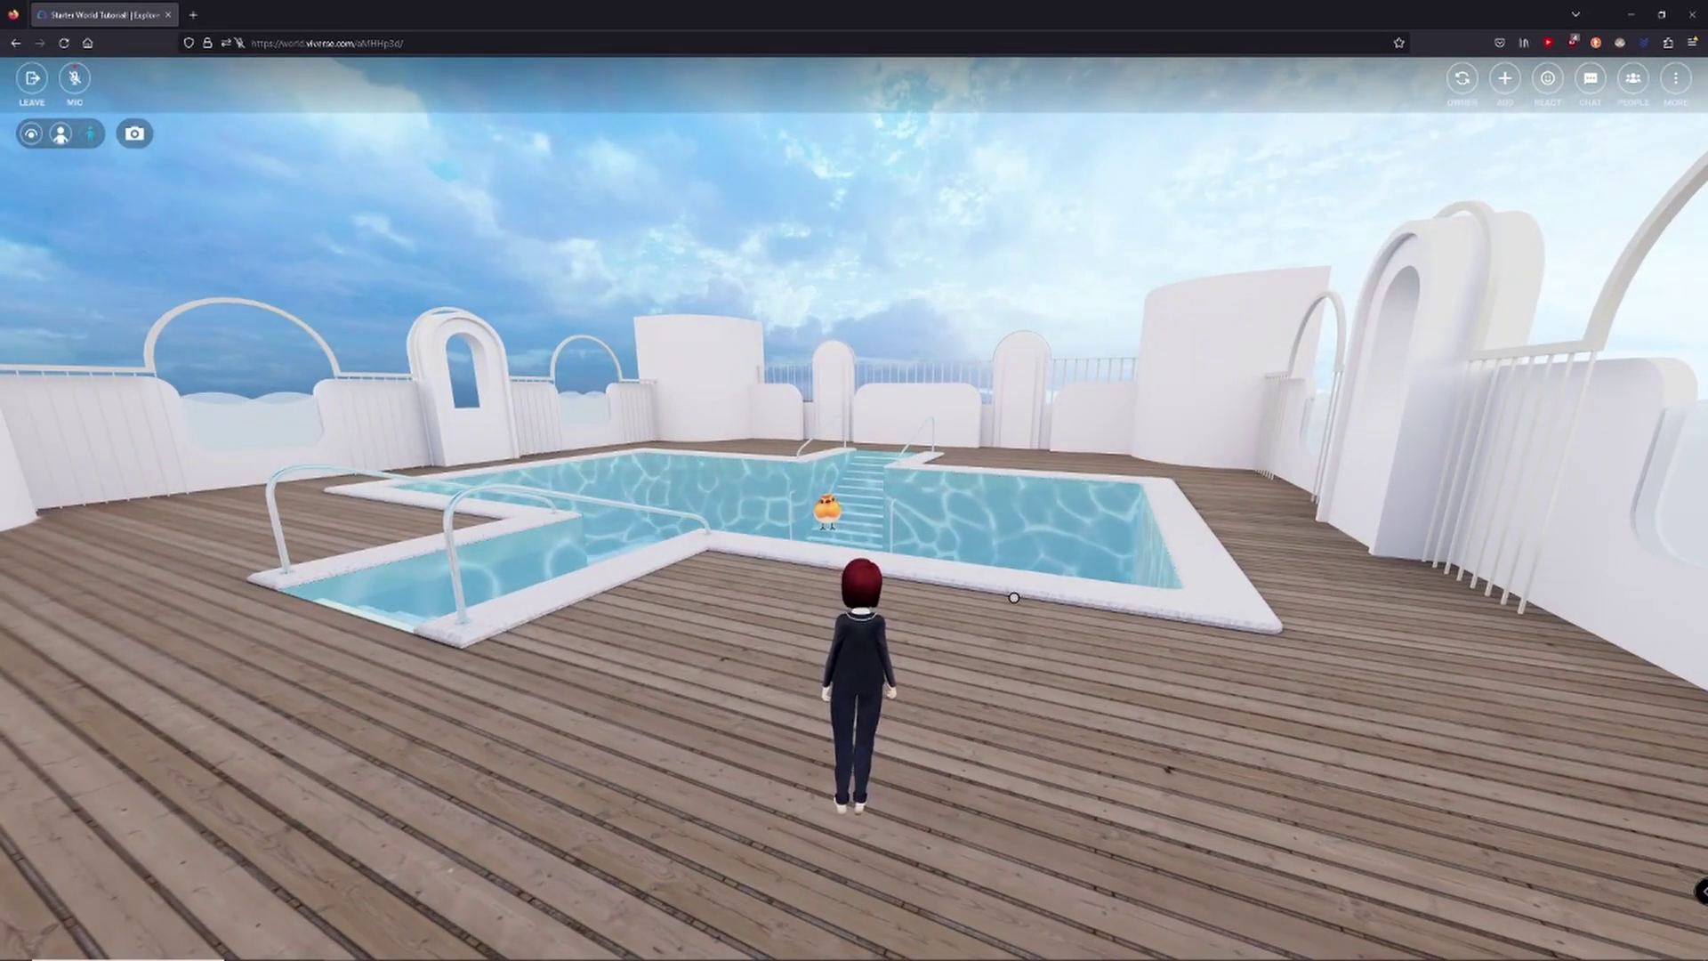
key("d")
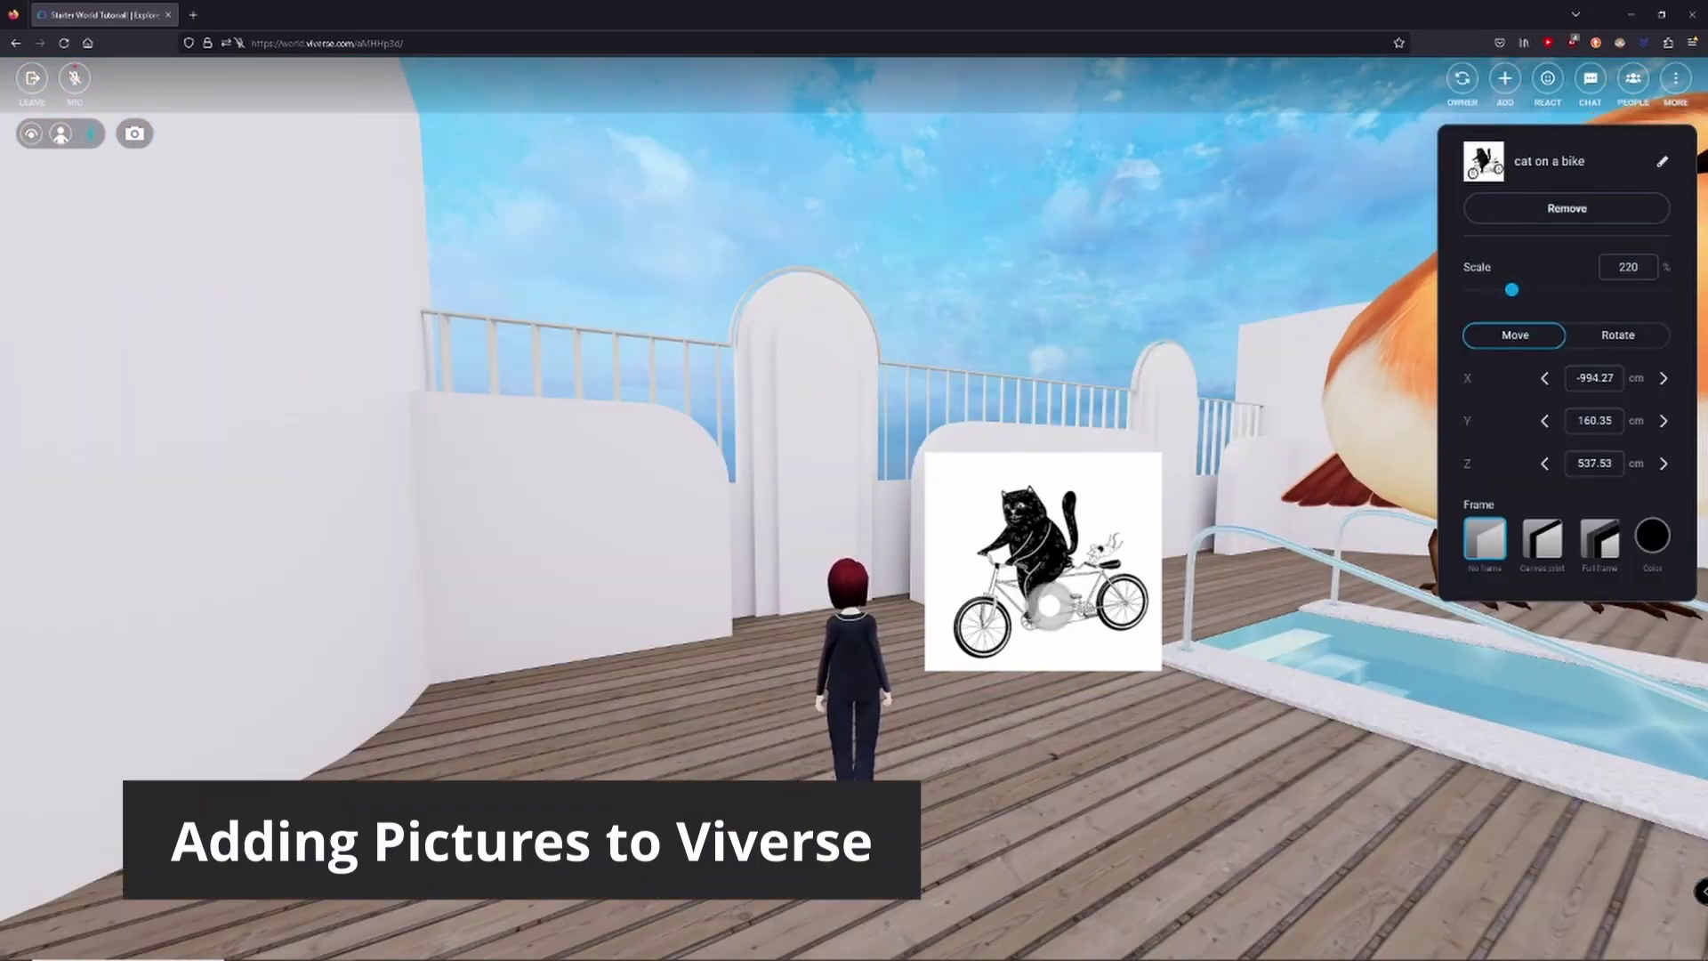
- Give the "cat on a bike" picture a full frame and set the frame colour to red, RGB 219, 8, 8
left_click(1548, 548)
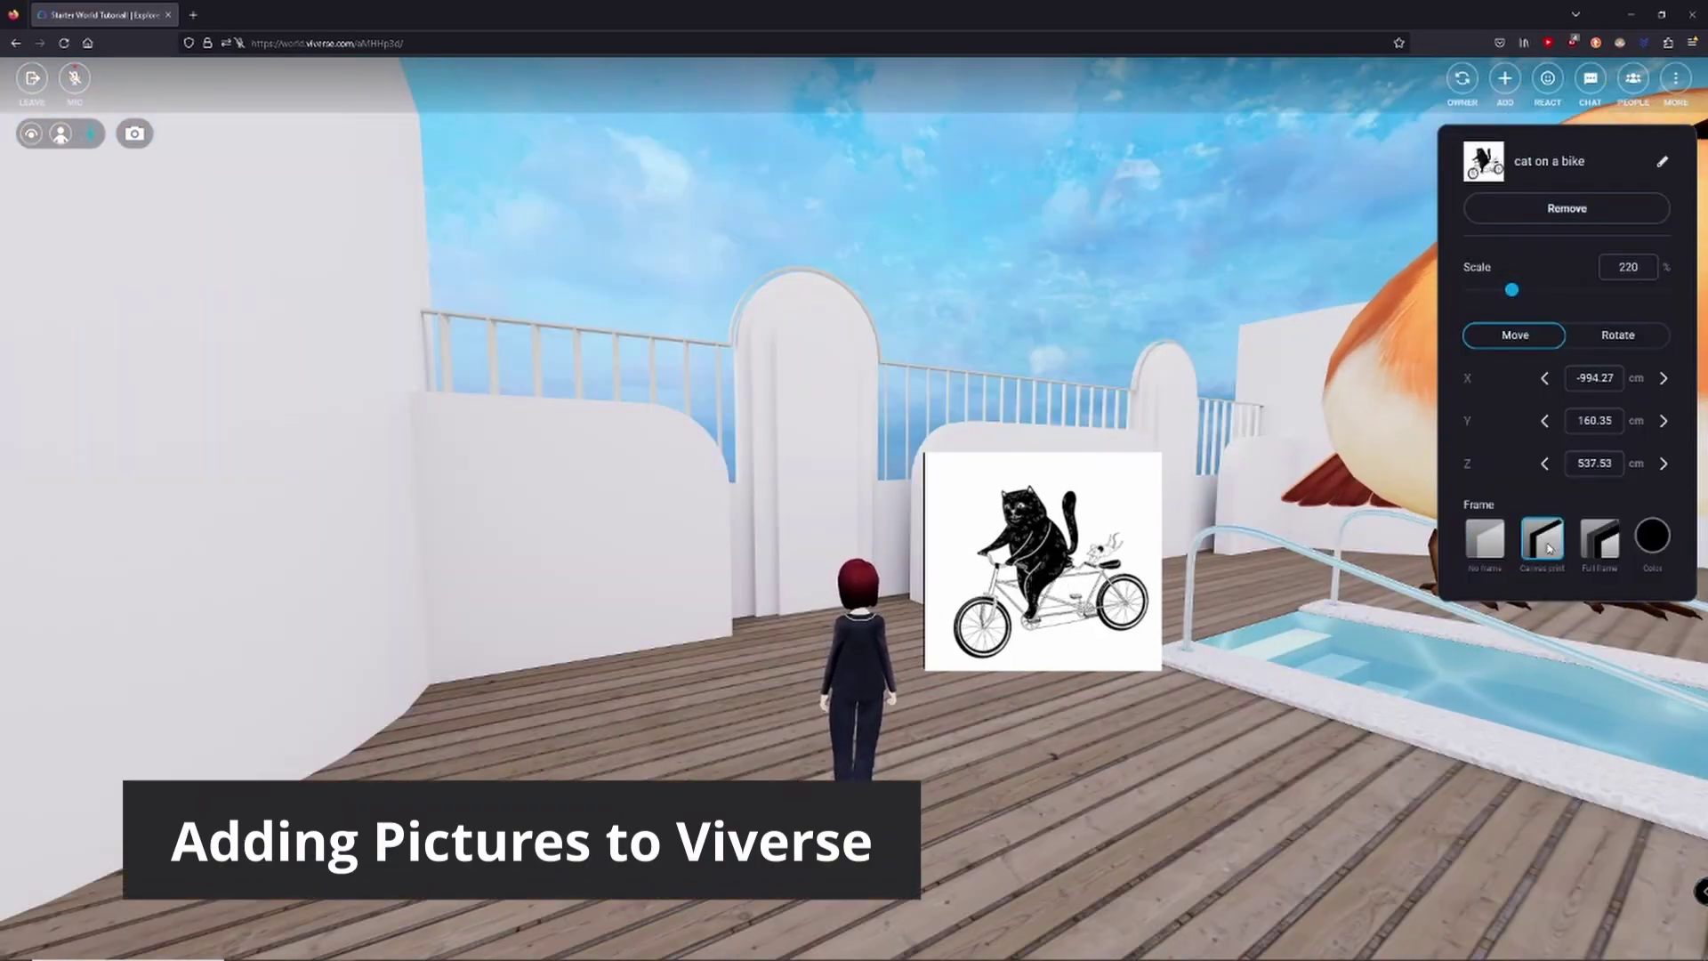
left_click(1597, 544)
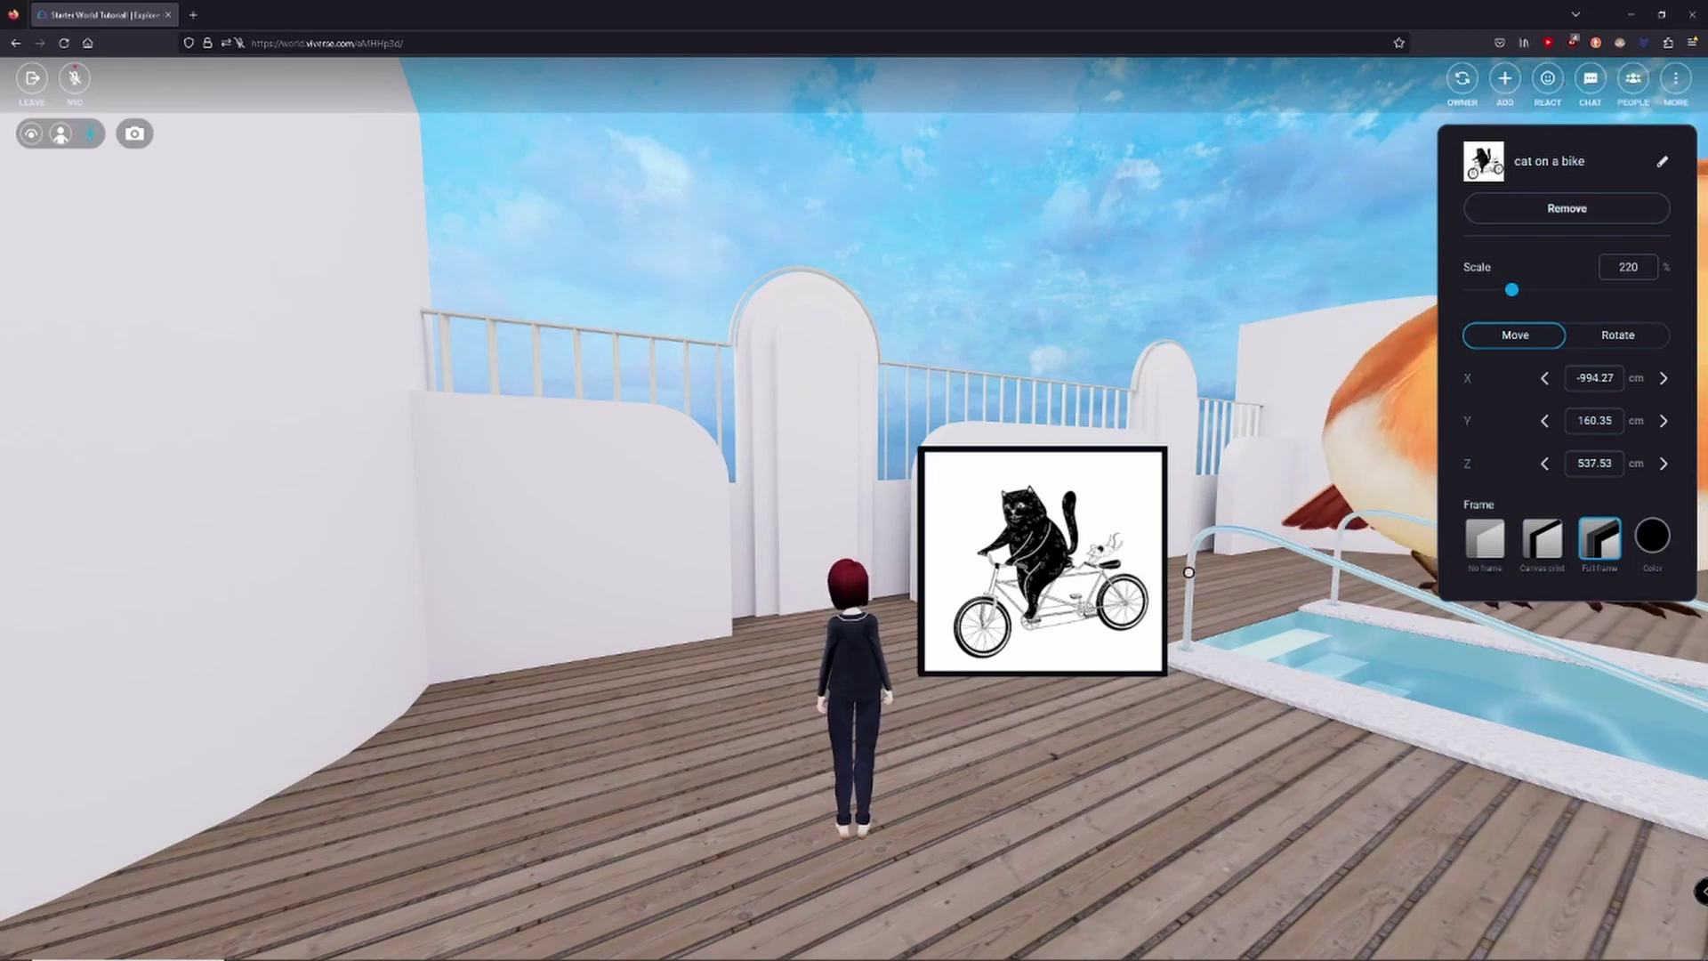
left_click(1655, 537)
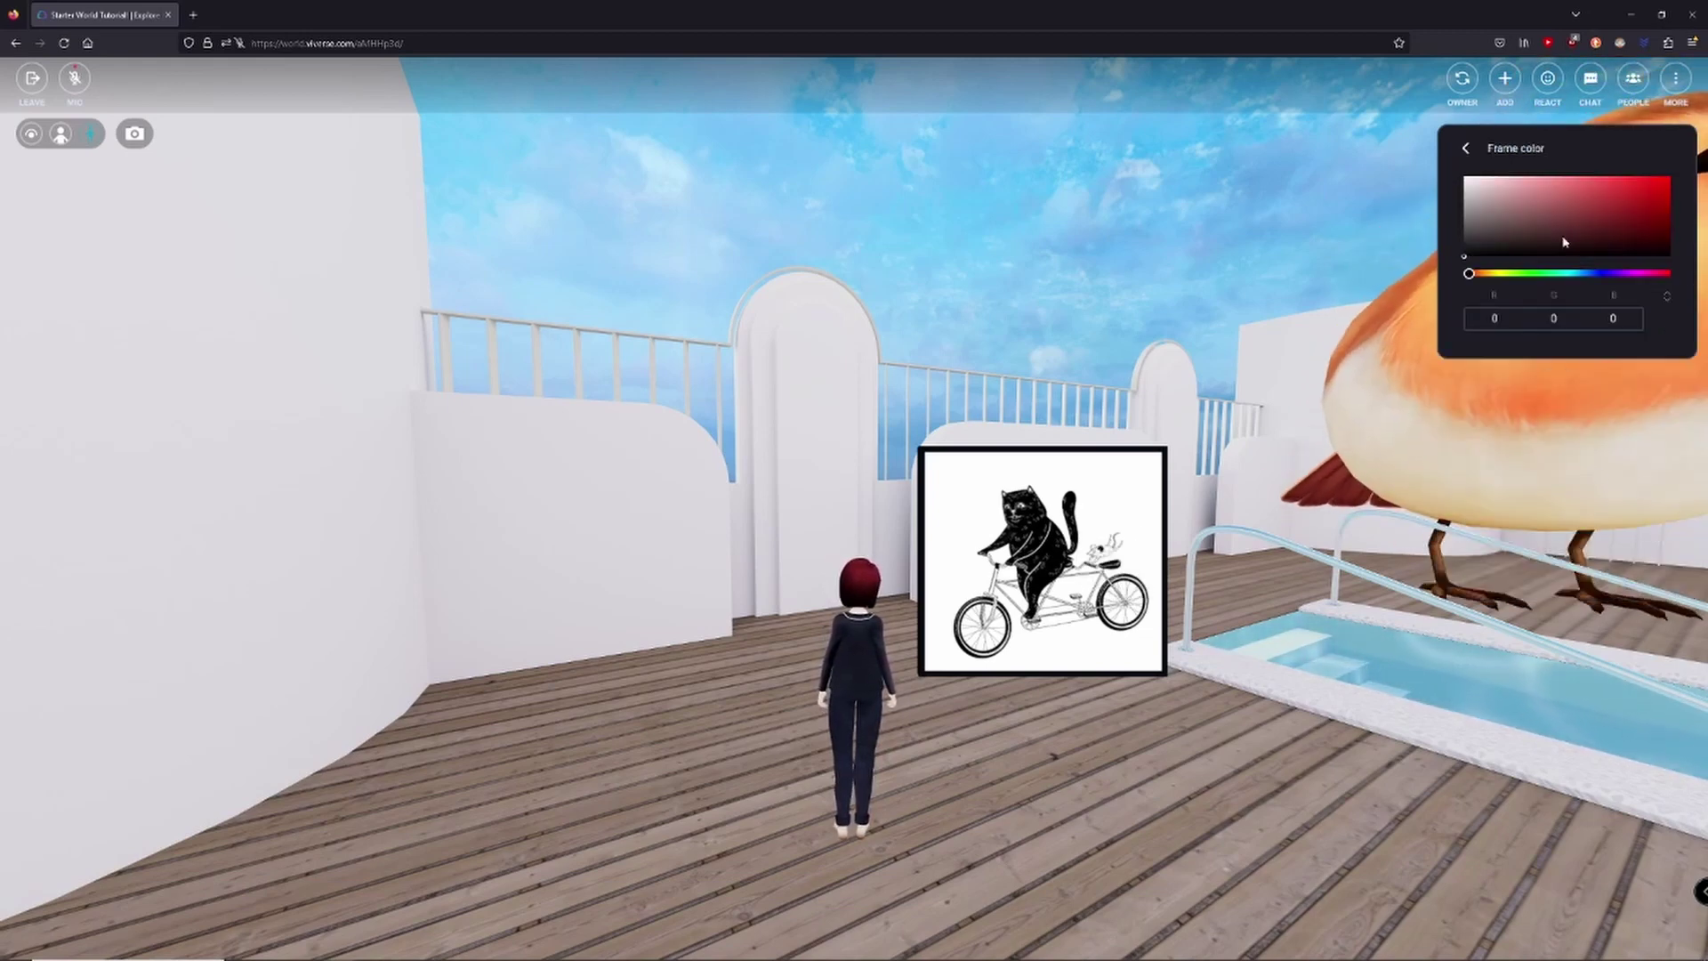
left_click(1650, 213)
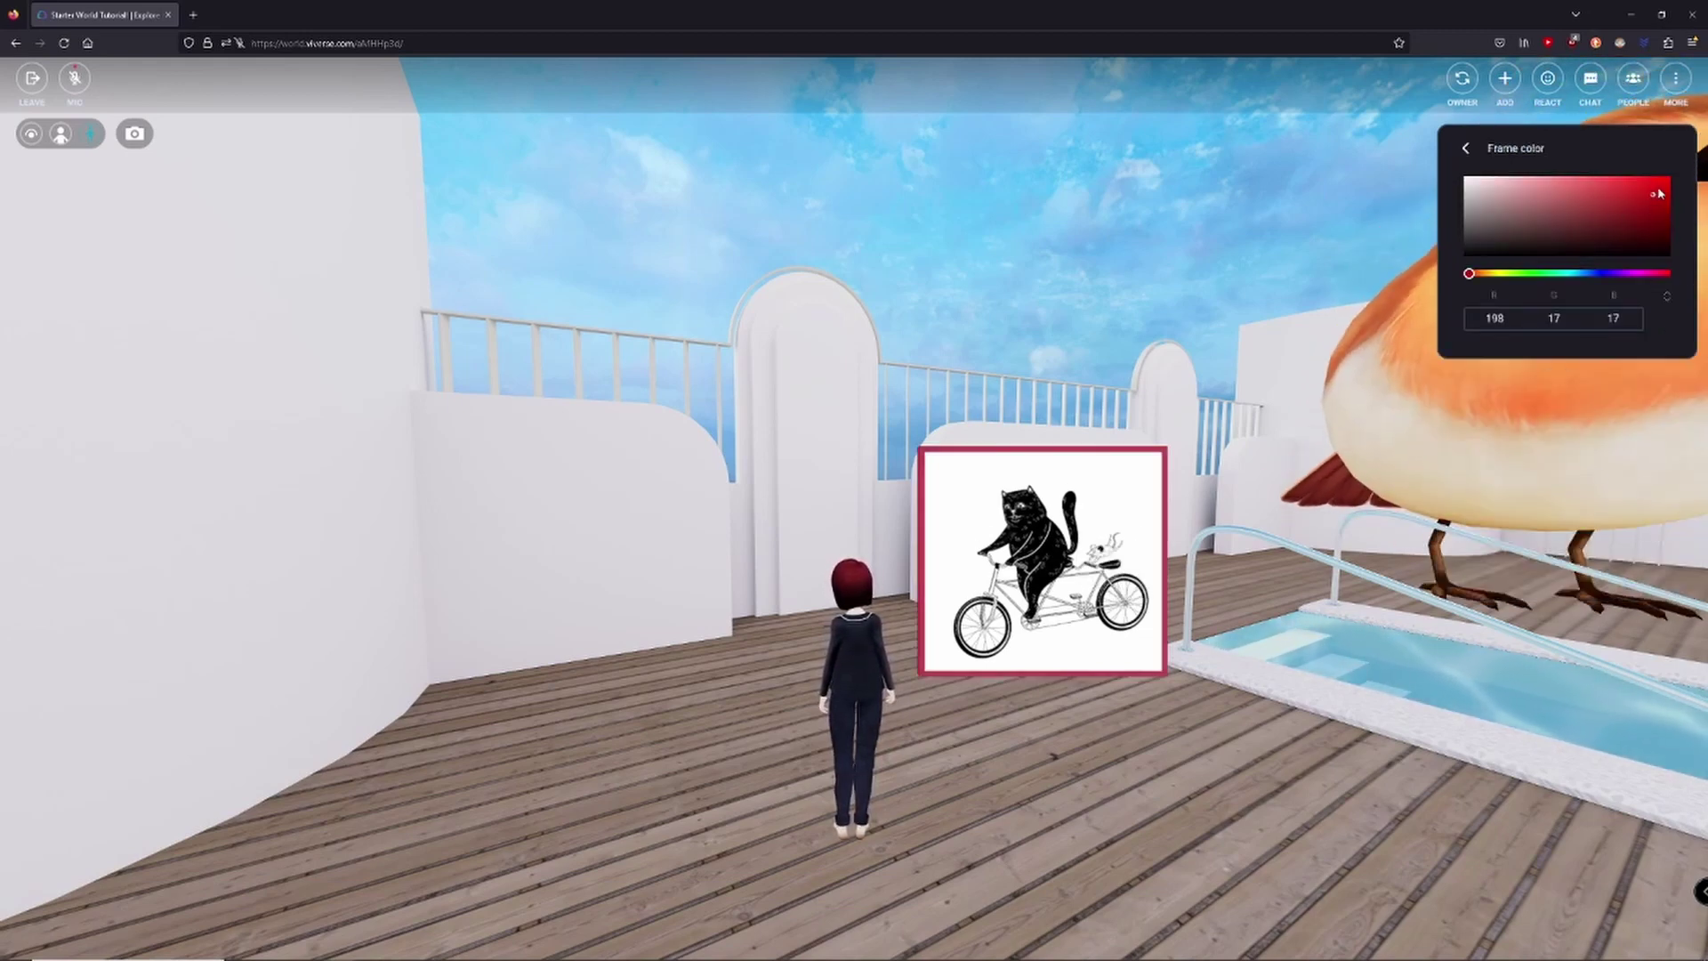
left_click(1663, 187)
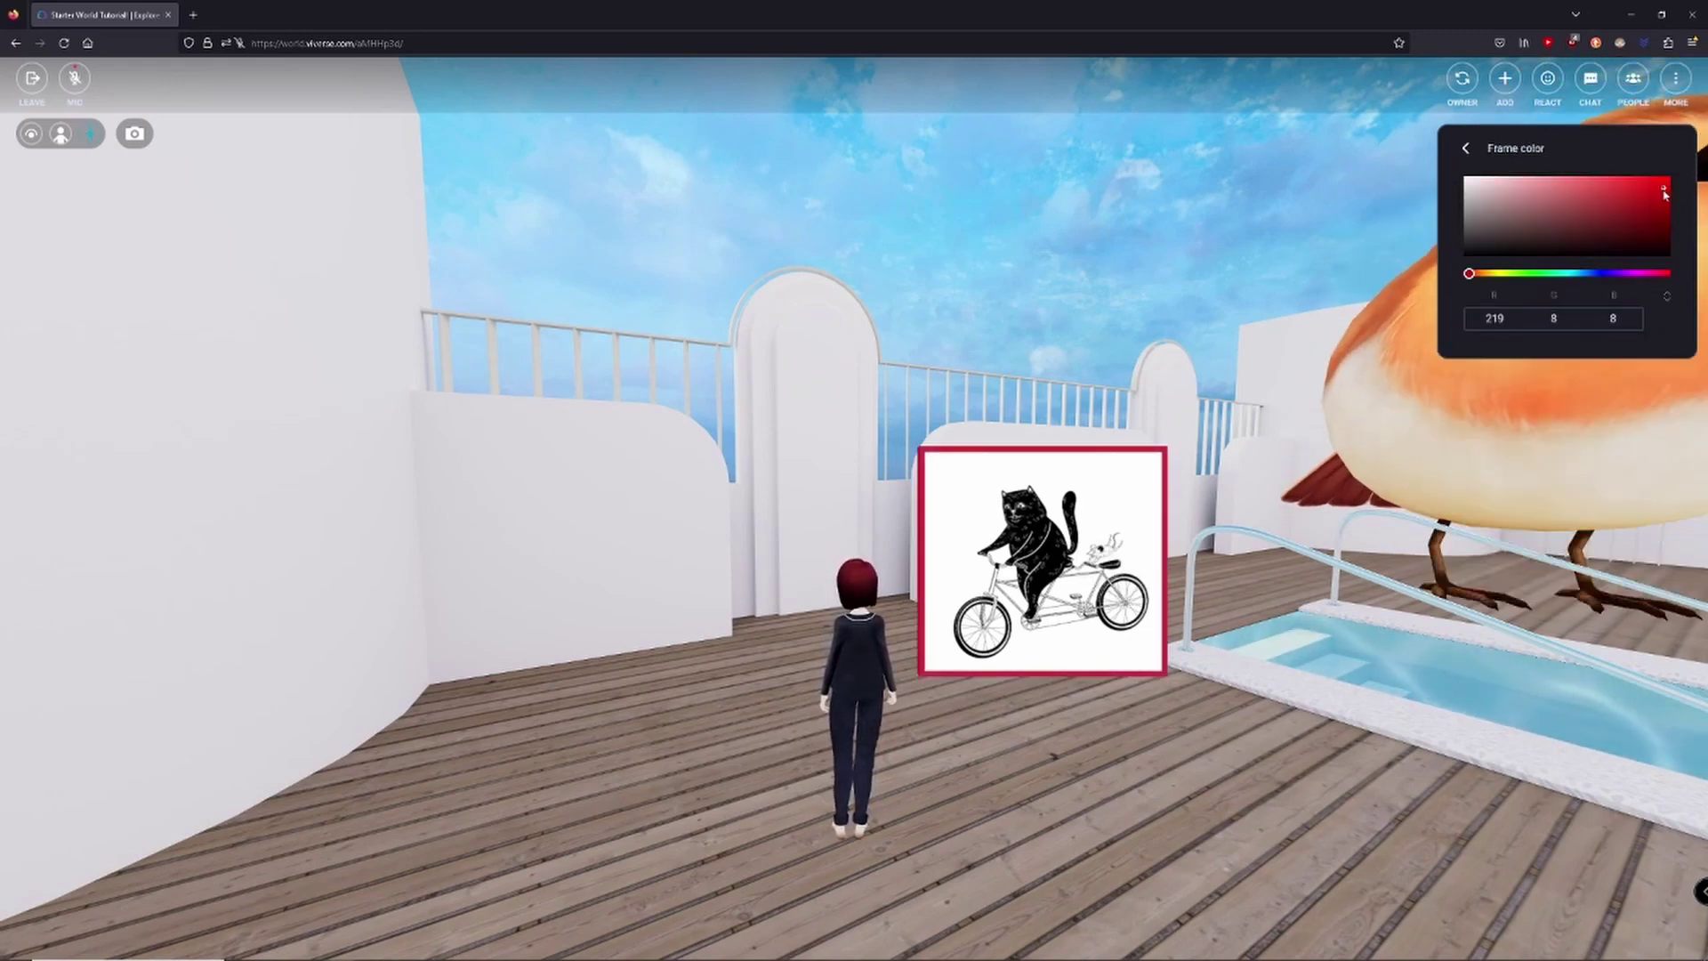
- Walk toward the red-framed bike picture on the wall and examine it from different angles
left_click(1079, 567)
left_click_drag(1066, 551, 883, 531)
key("d")
key("w")
key("w")
key("d")
key("w")
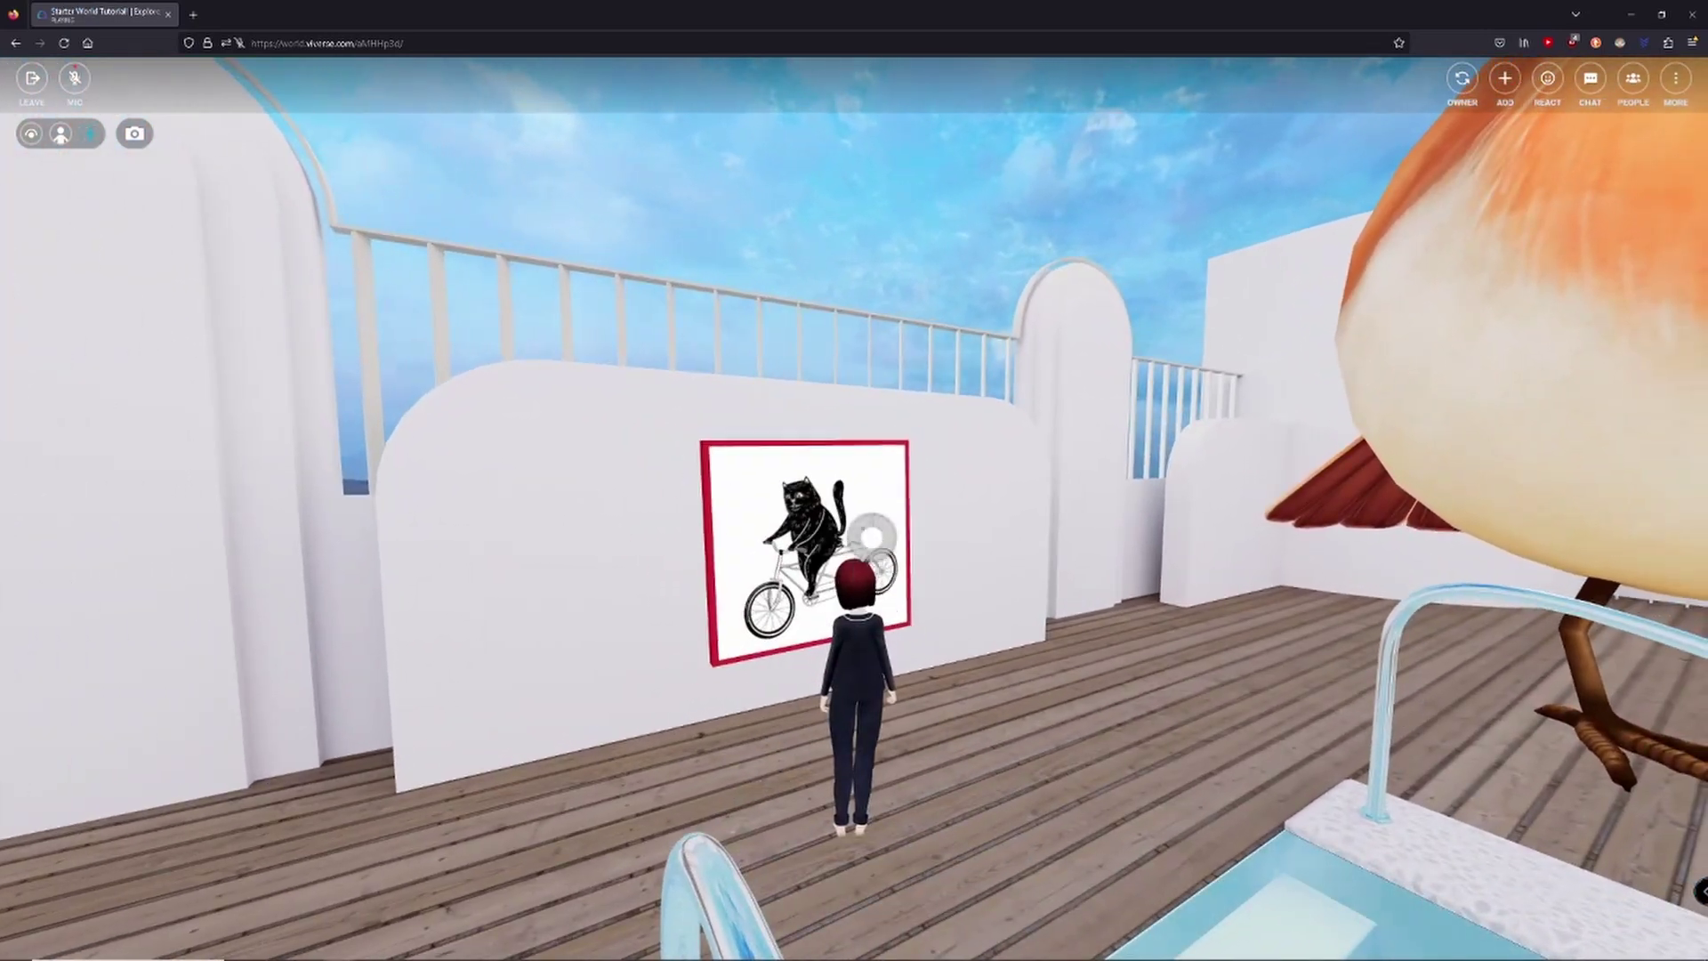
key("a")
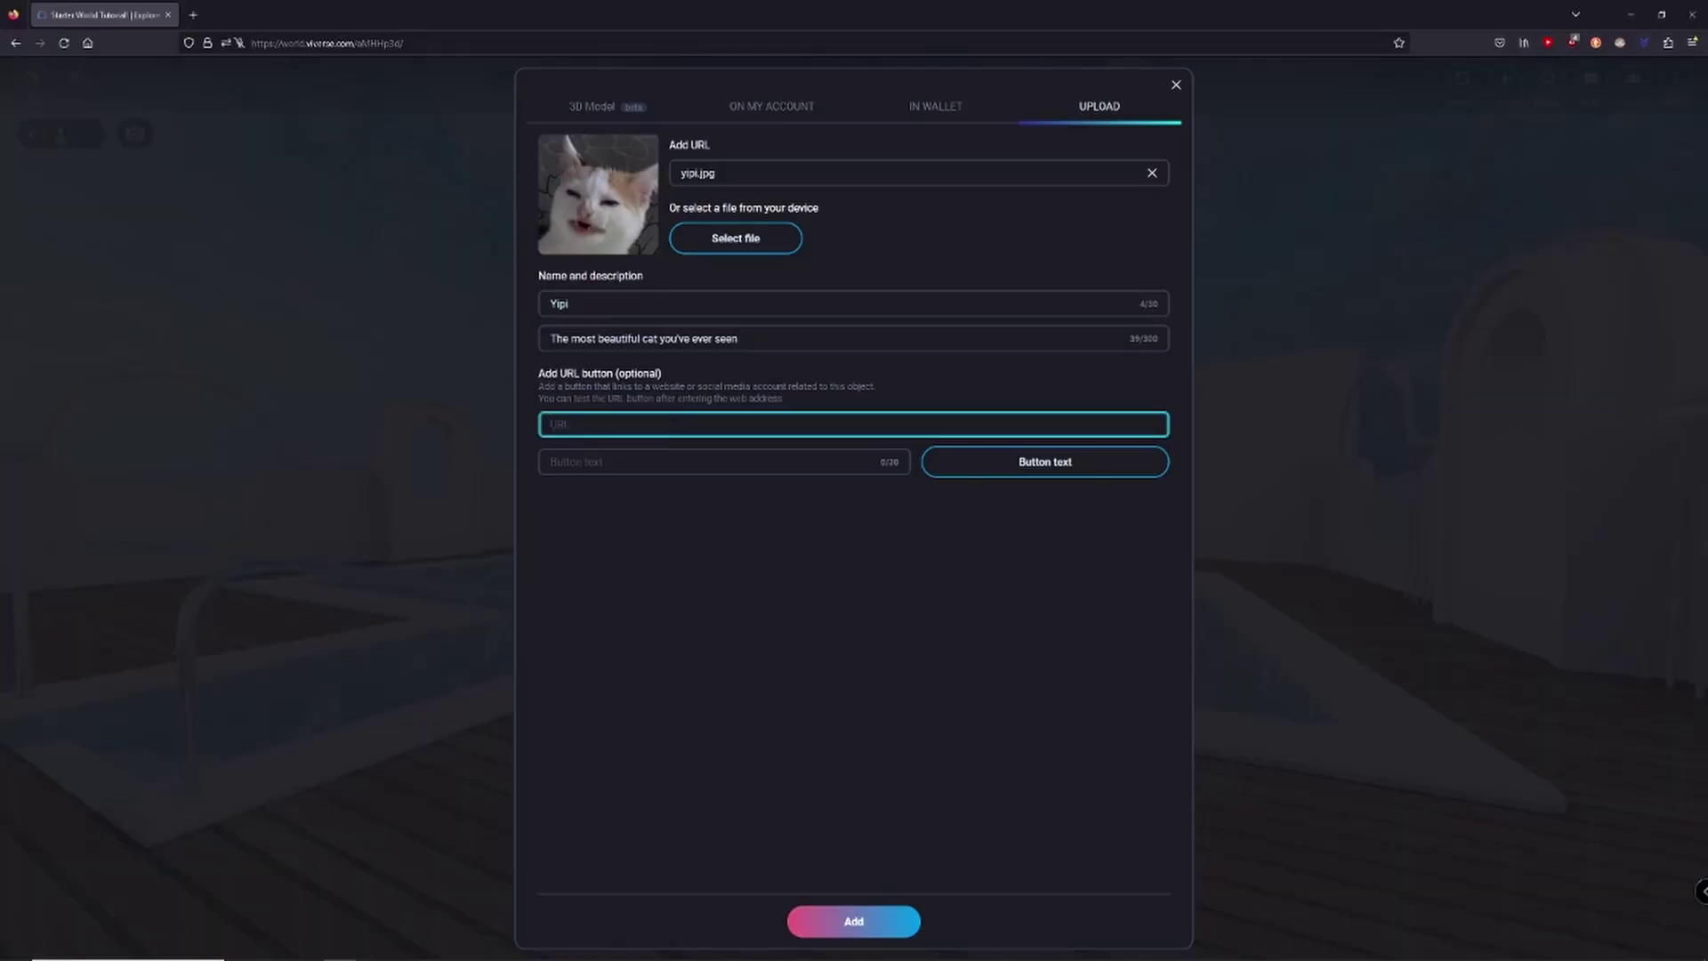
type("https://www.youtube.com/watch?v=QH2-TGUlwu4")
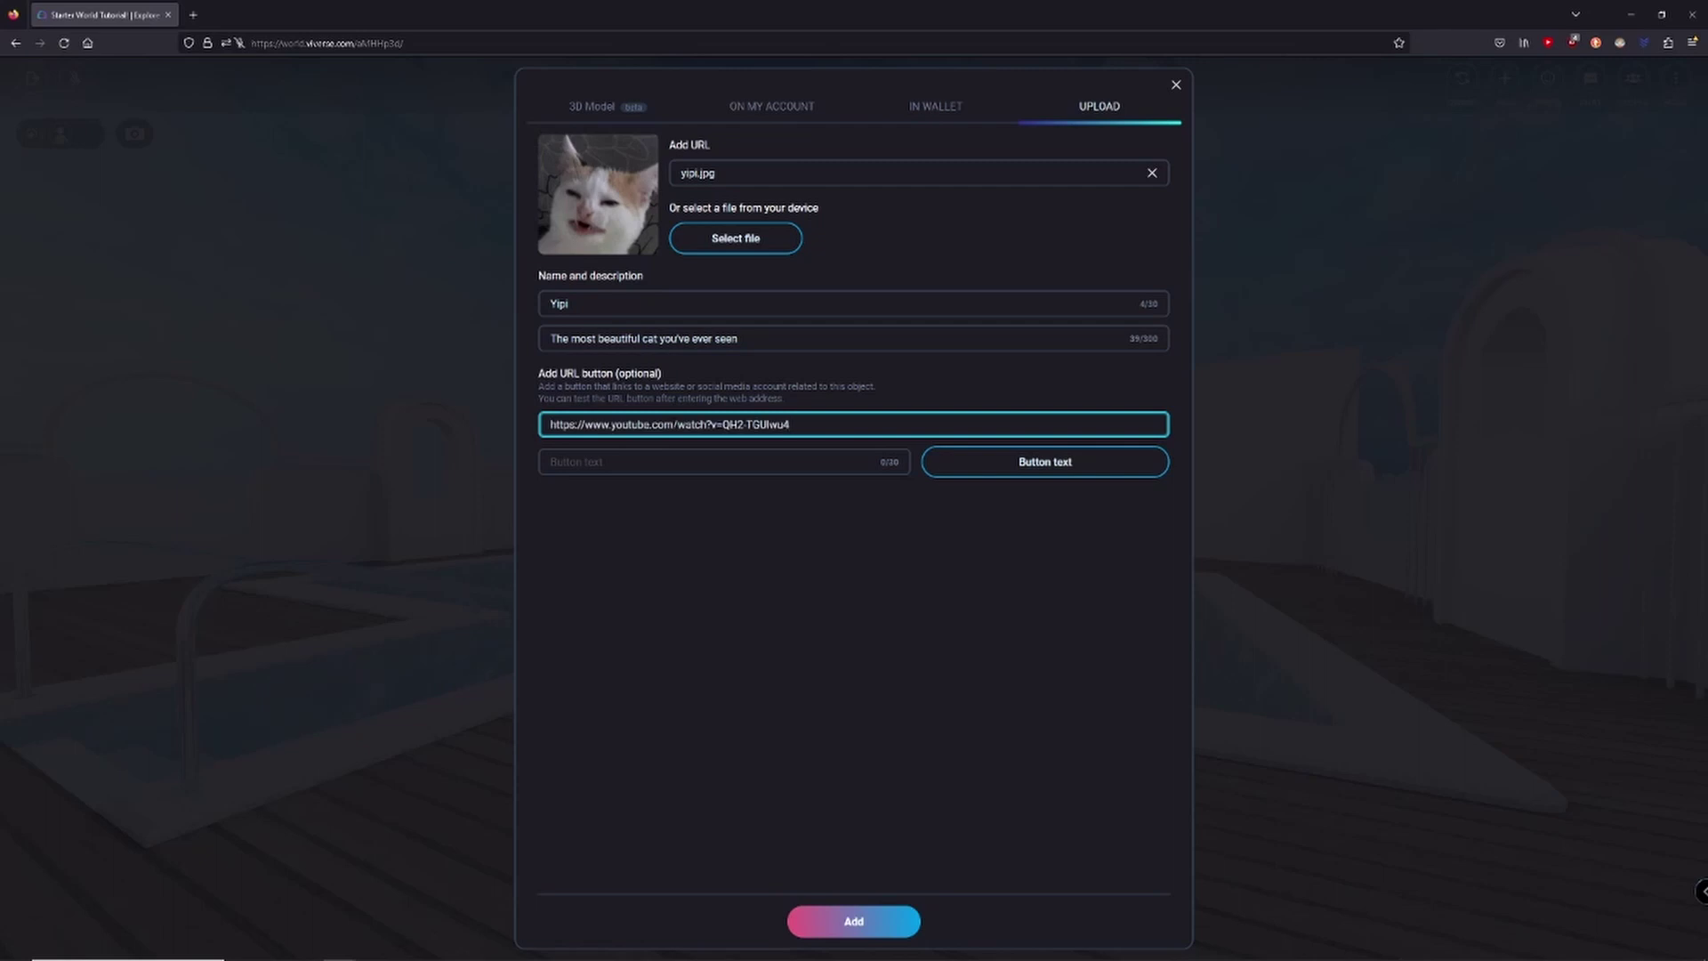
left_click(750, 462)
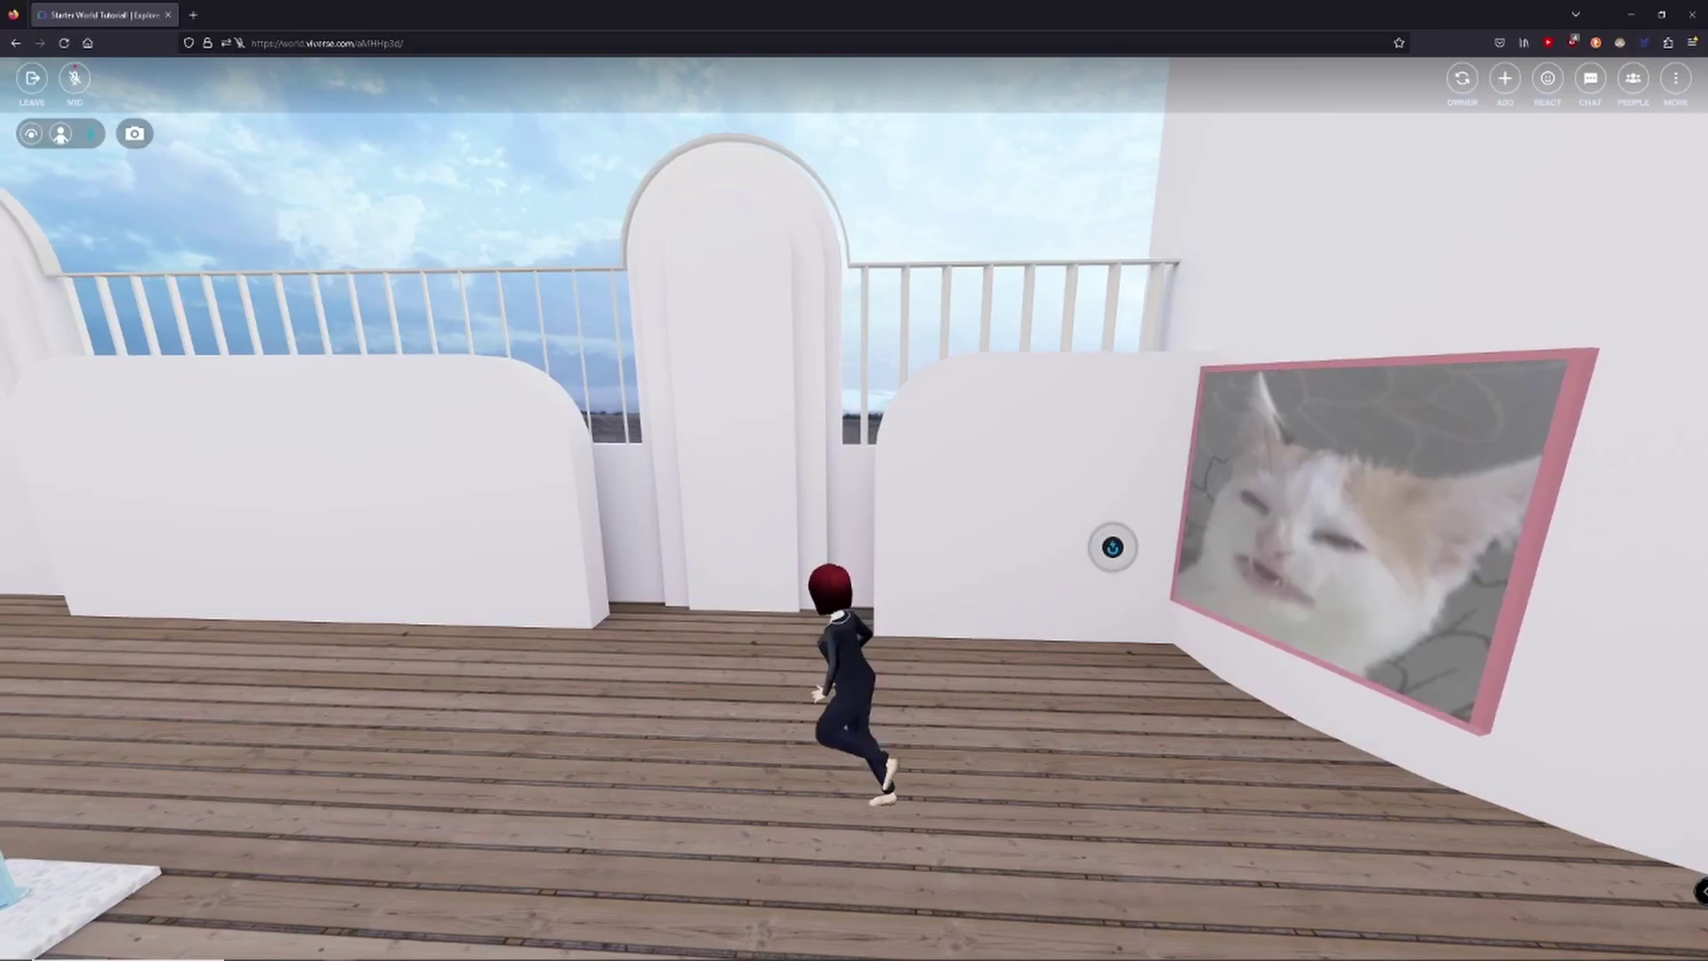
- Walk around the deck to view the framed Yipi cat picture from different angles and distances
key("w")
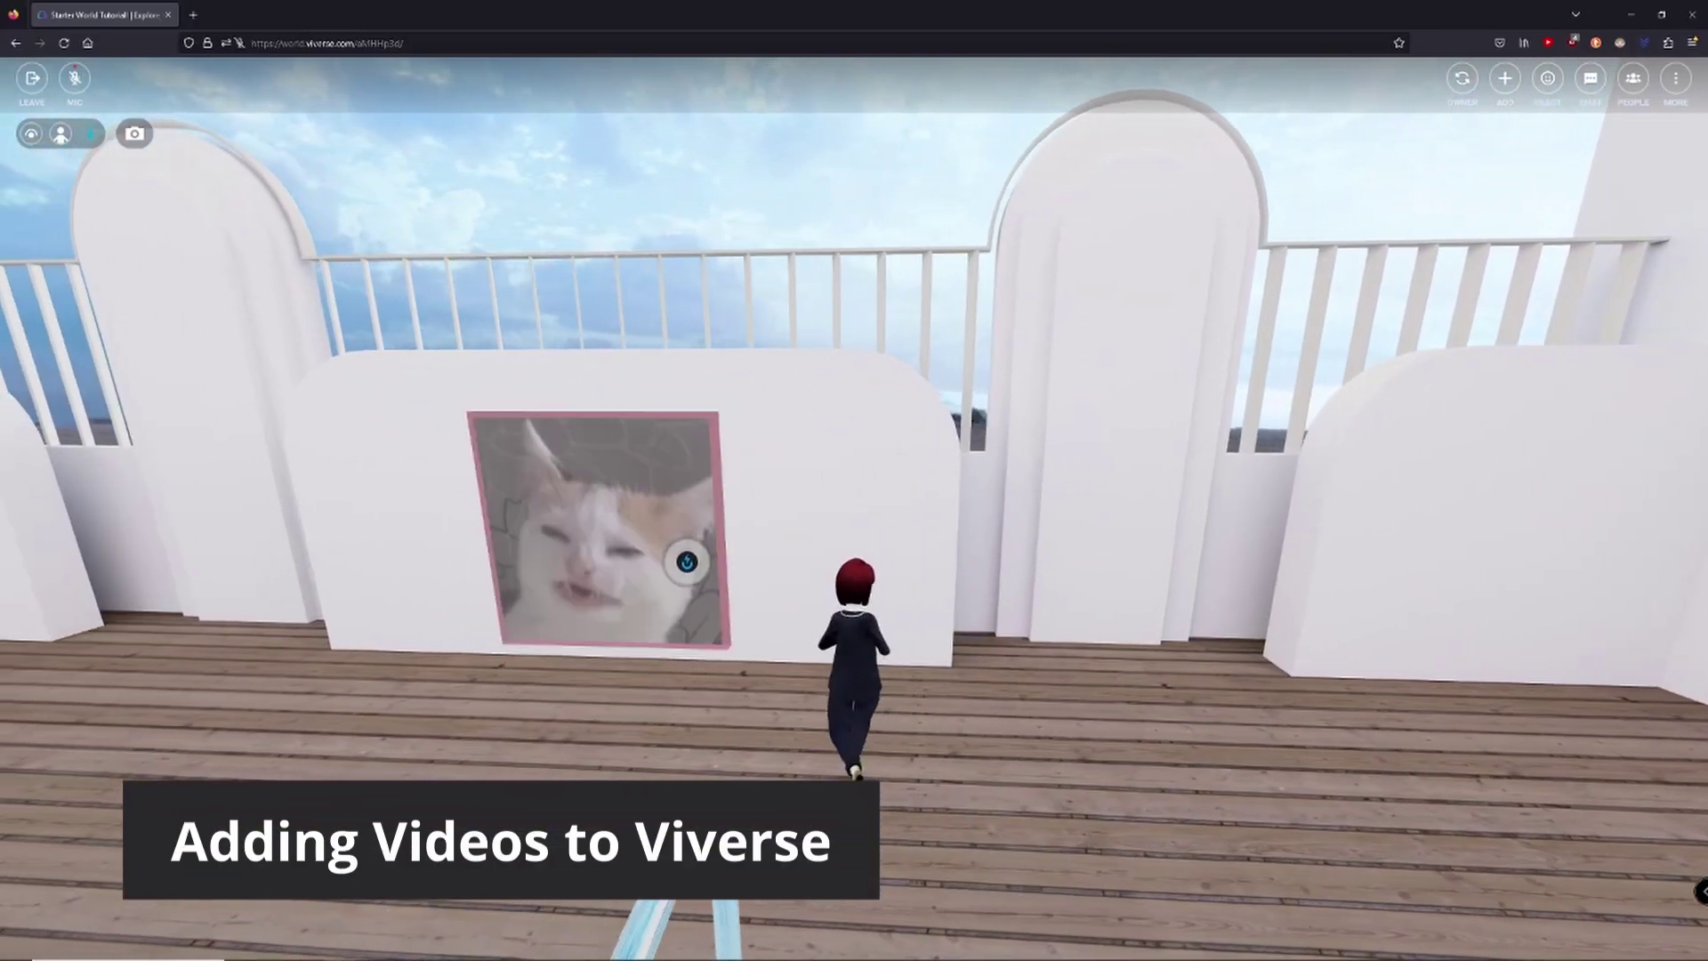
key("s")
key("a")
key("w")
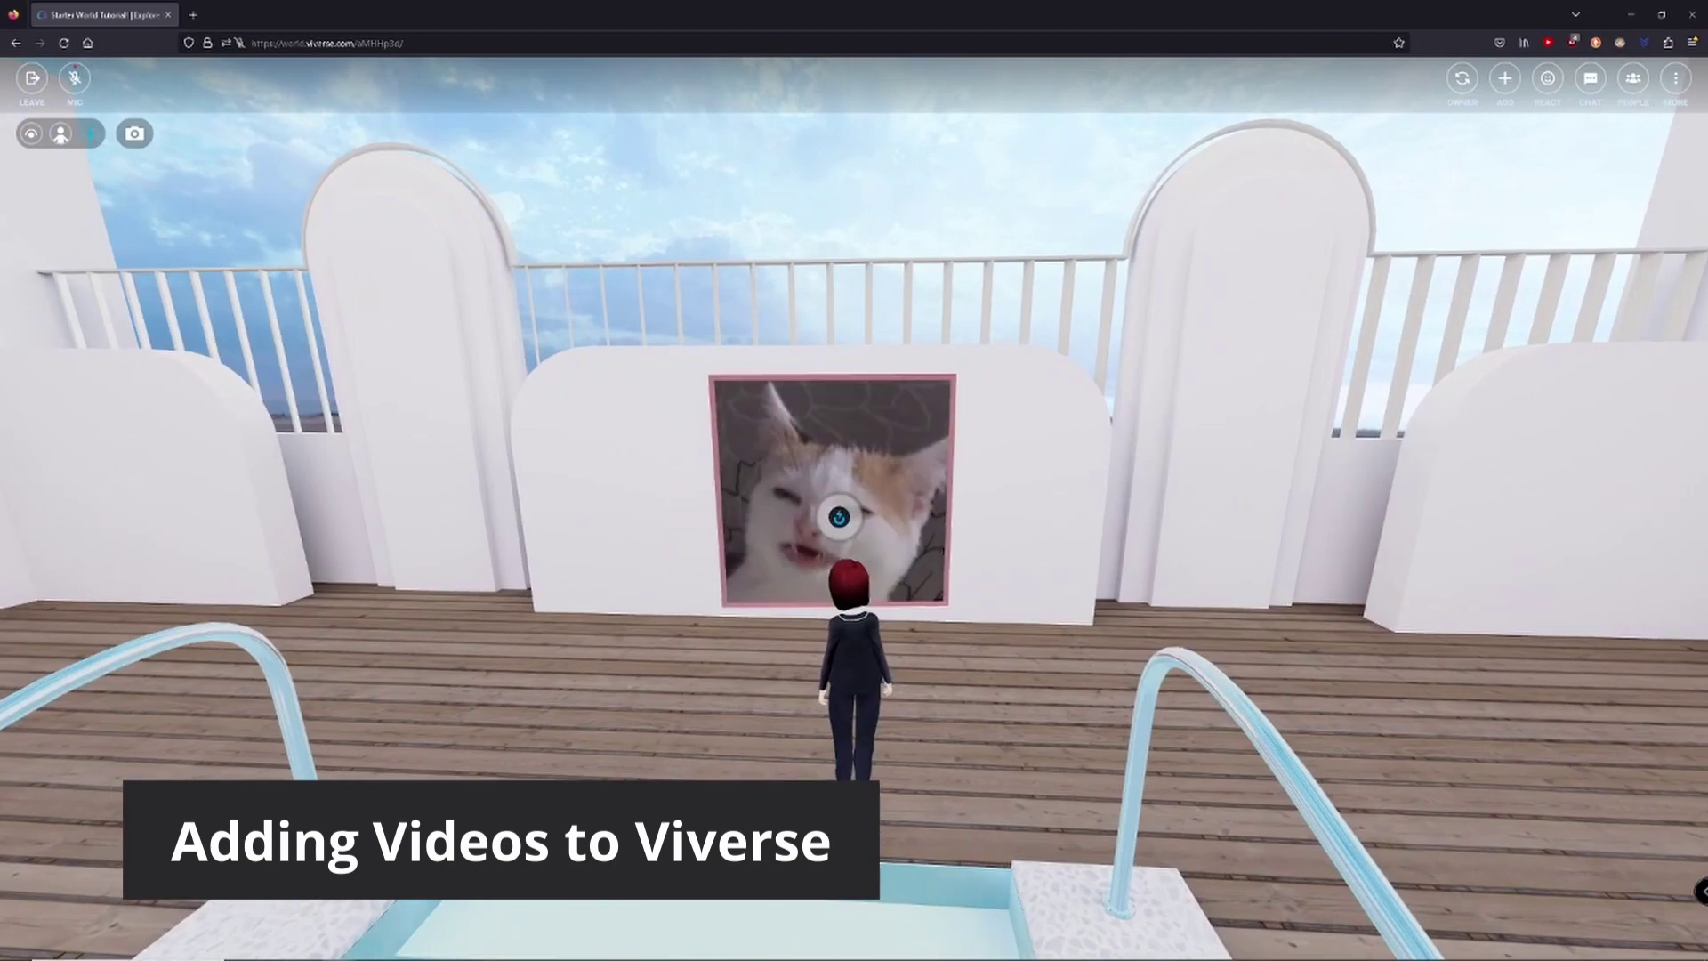
key("a")
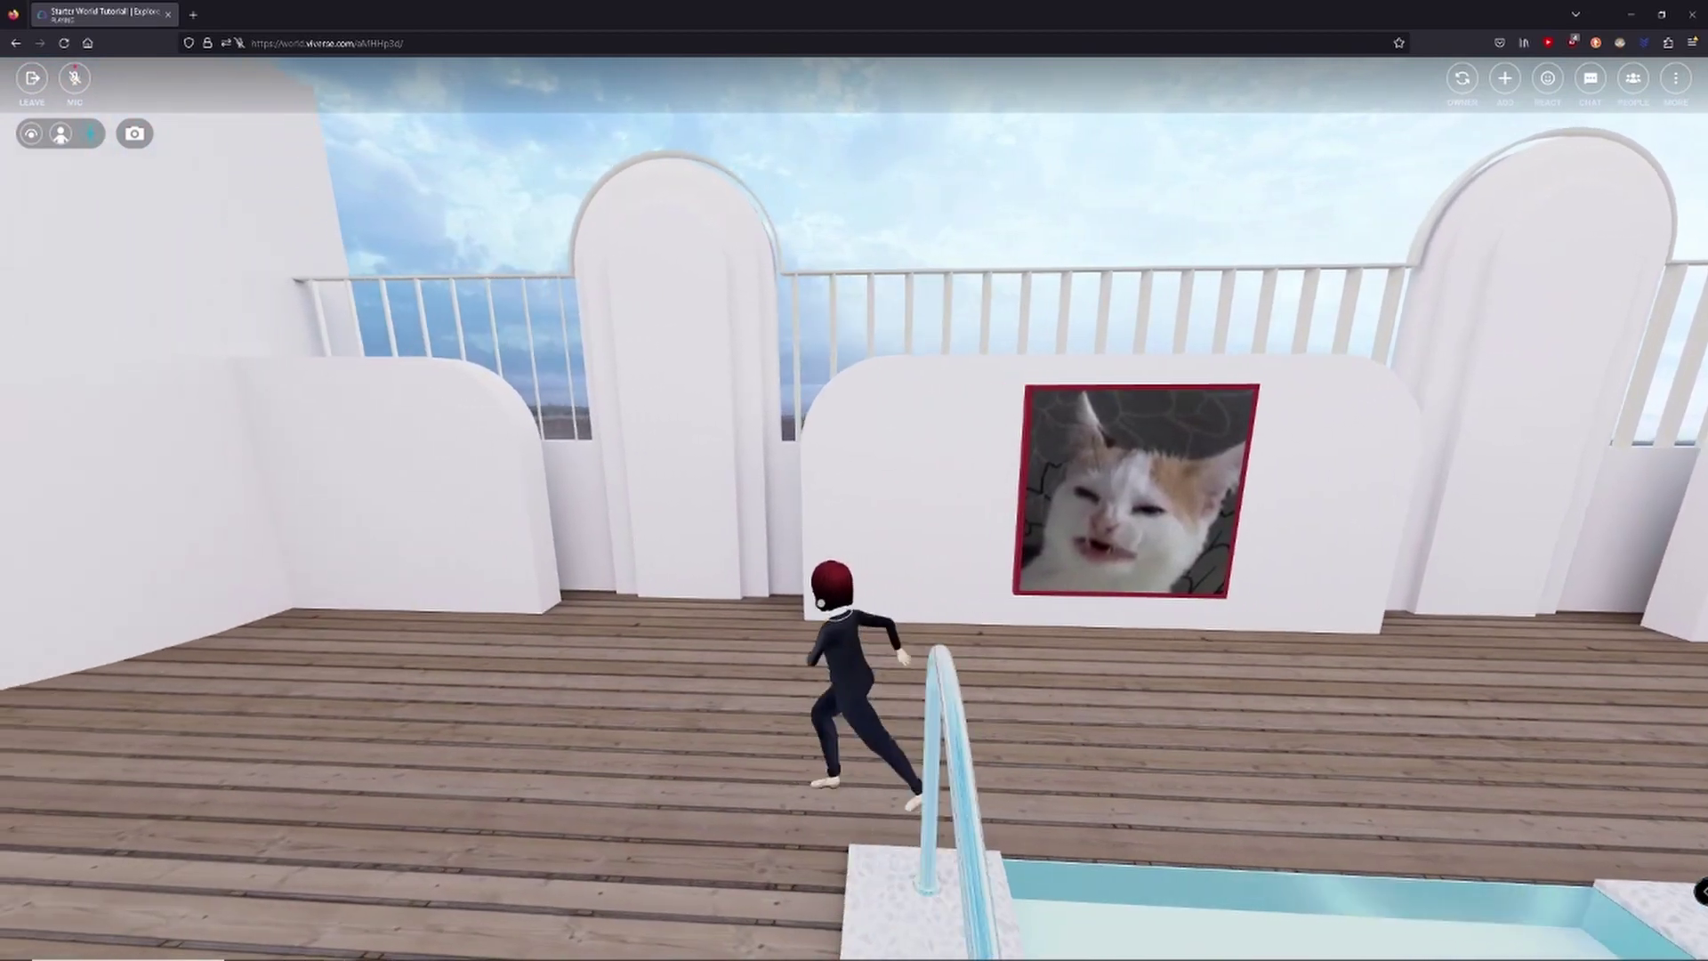
left_click_drag(821, 603, 890, 598)
key("d")
key("w")
key("d")
key("d")
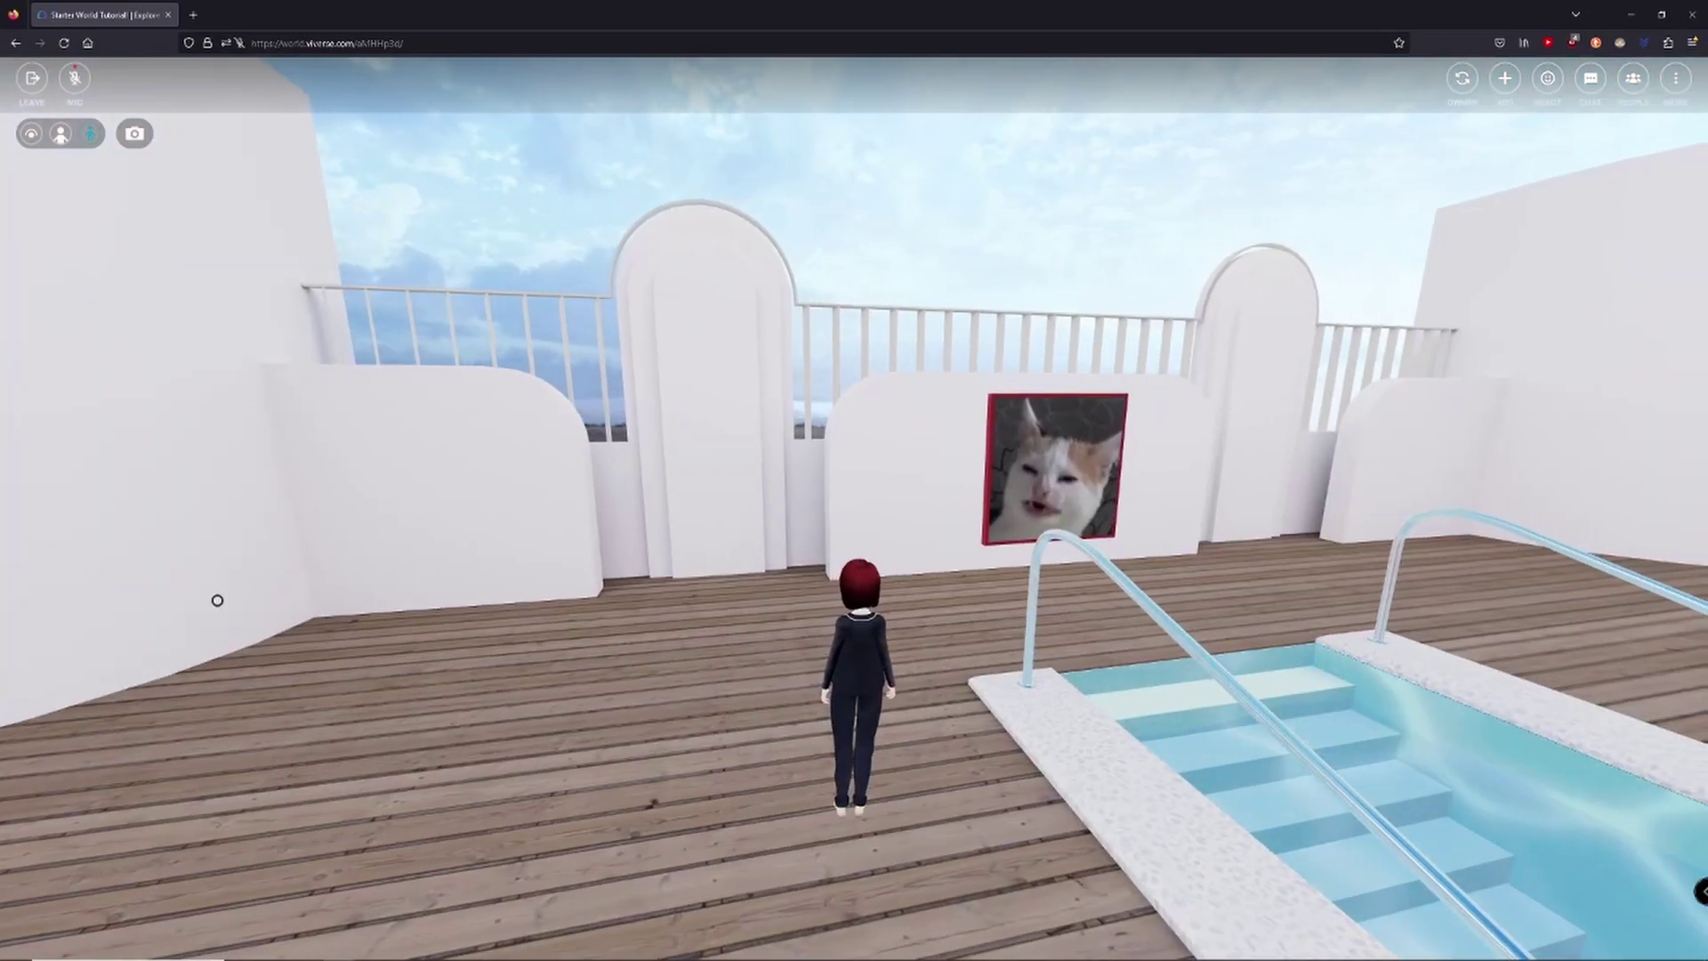
key("a")
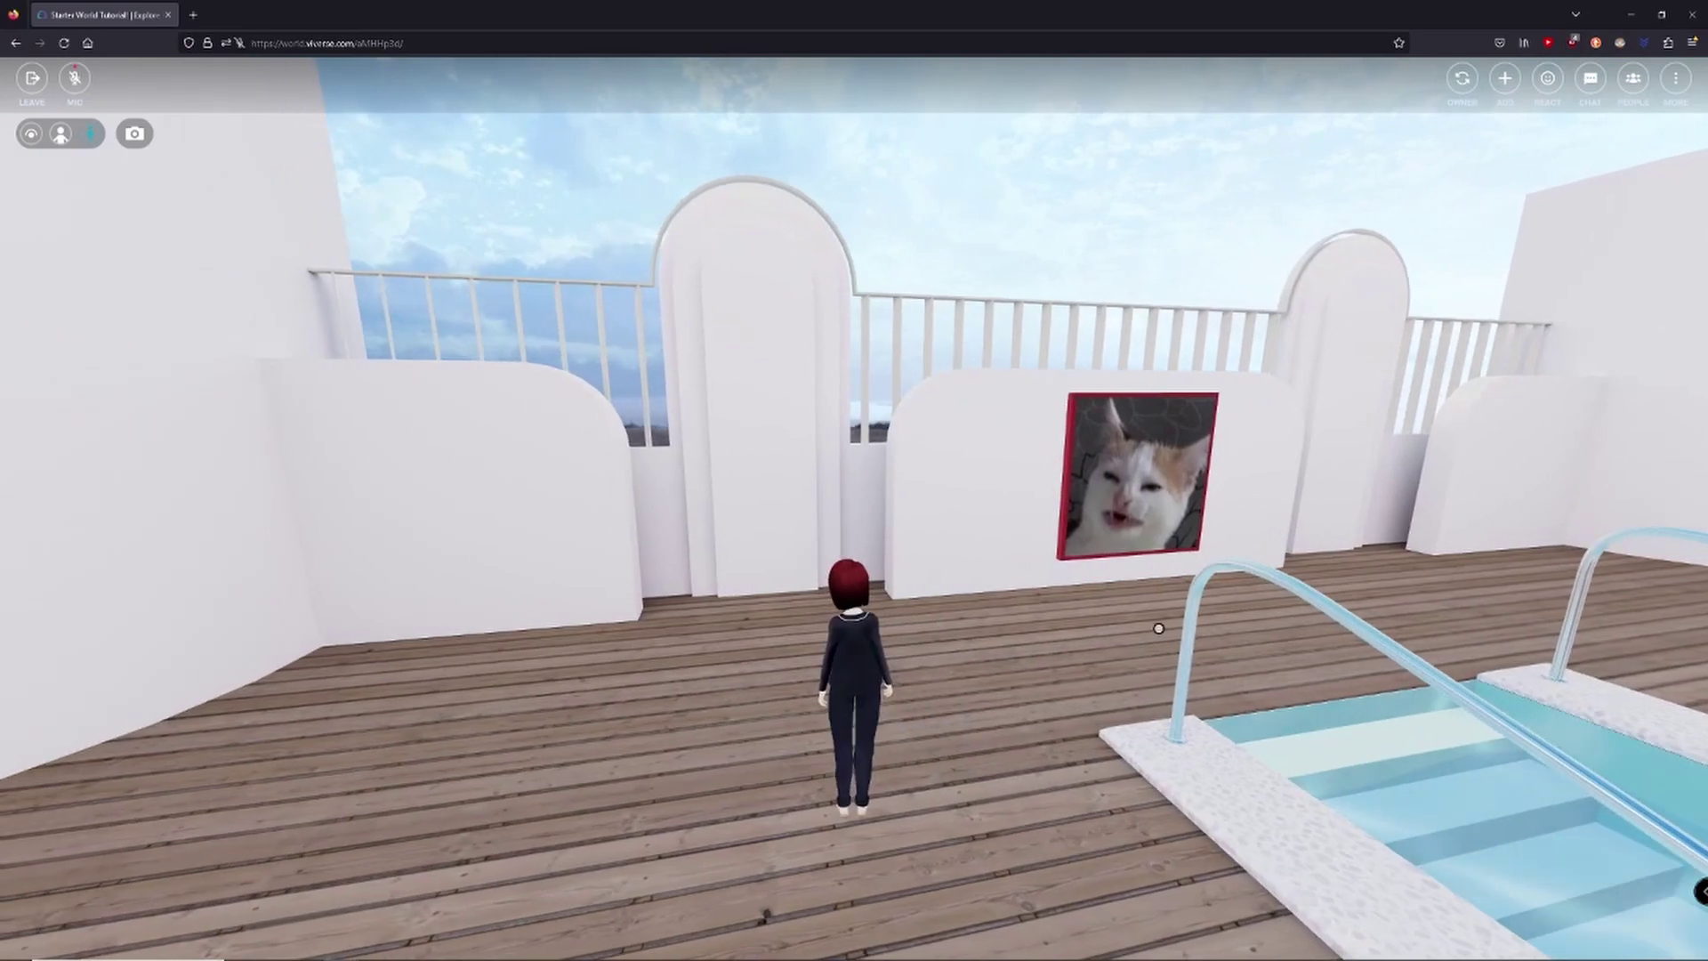
left_click_drag(888, 565, 1546, 629)
key("w")
key("d")
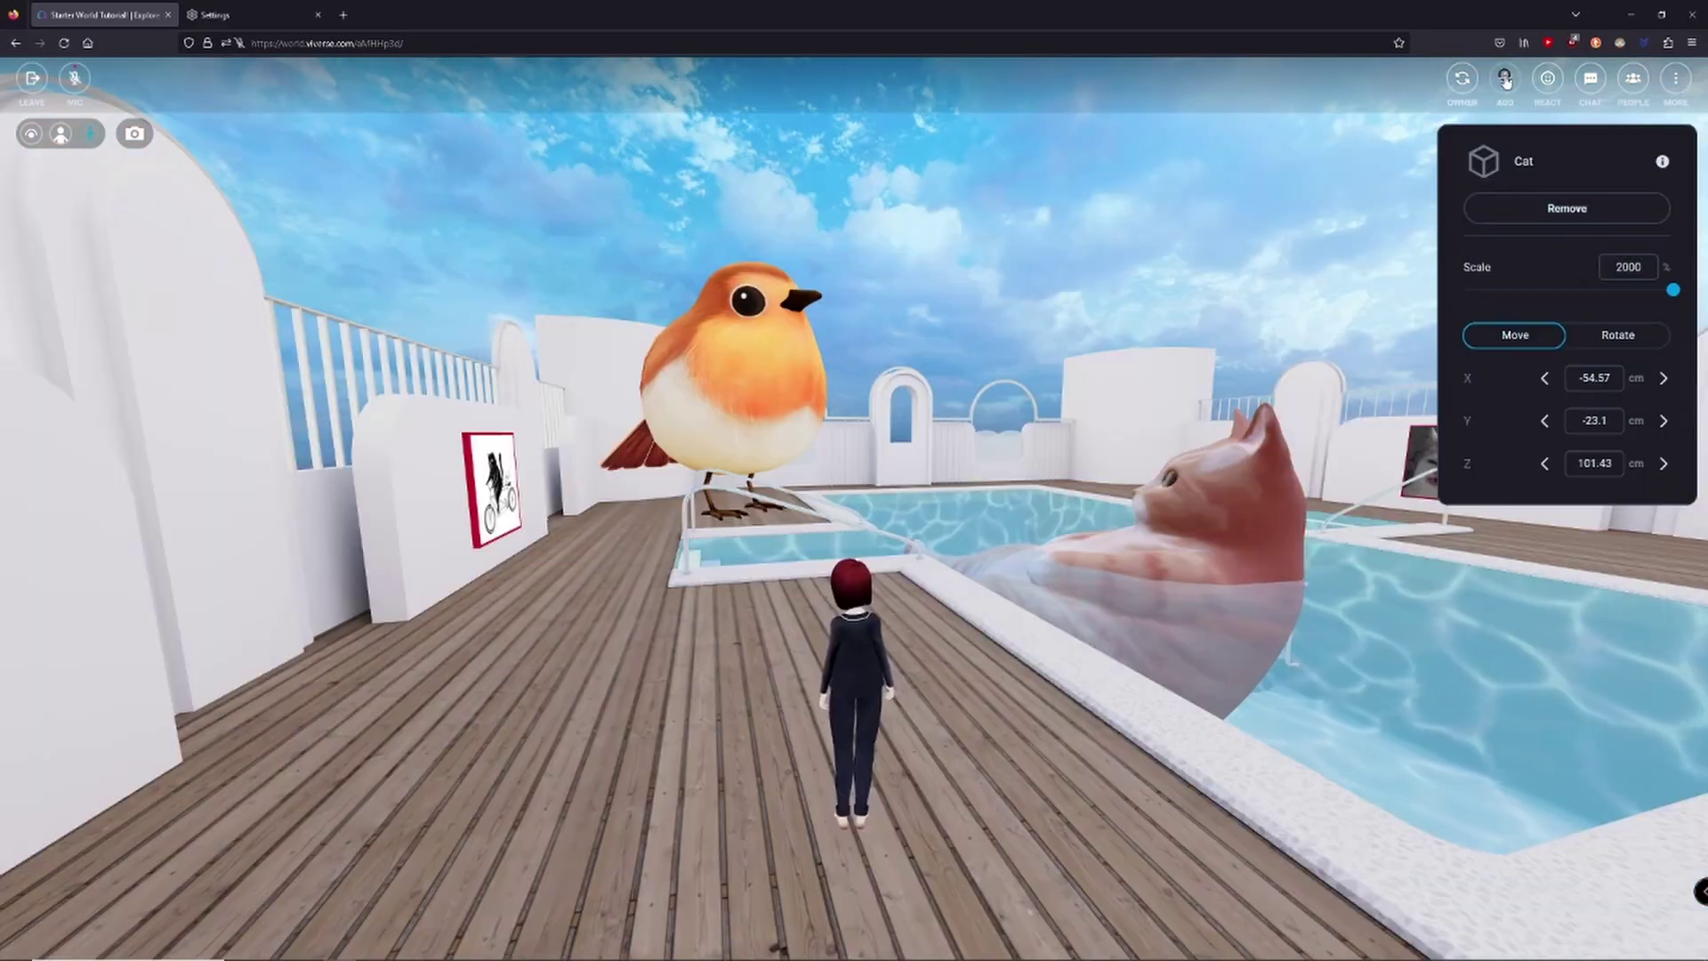
- Start uploading an own 3D object and choose Untitled_0.glb from the glb folder
left_click(1505, 78)
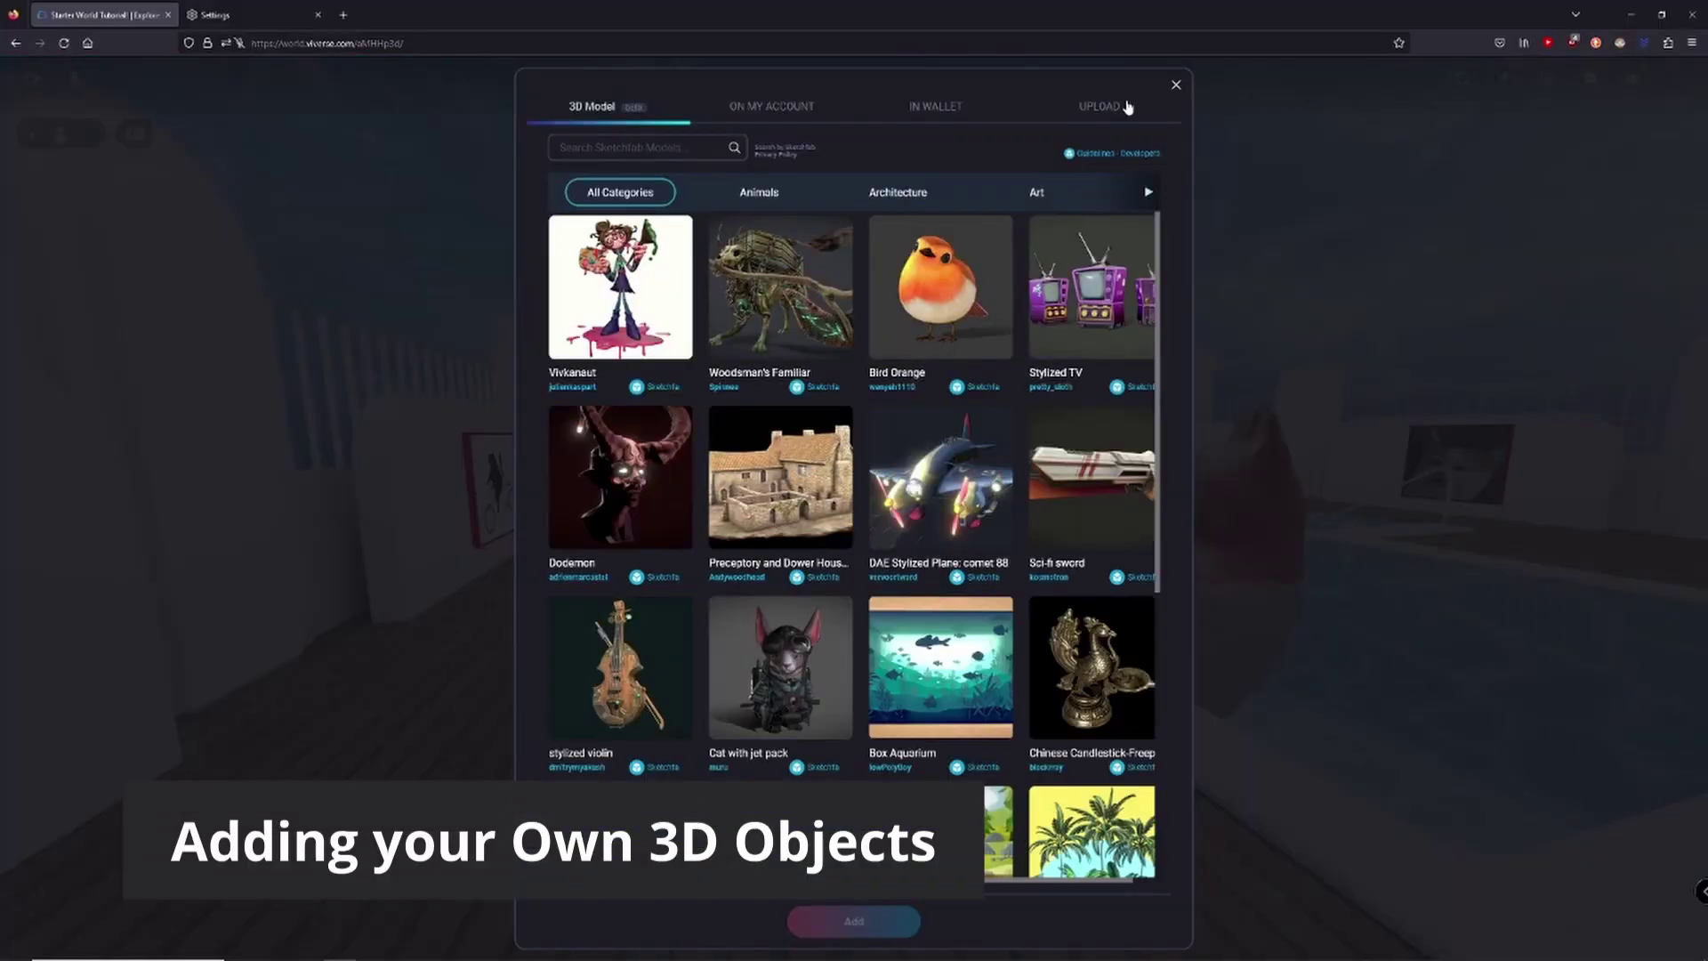
left_click(1114, 108)
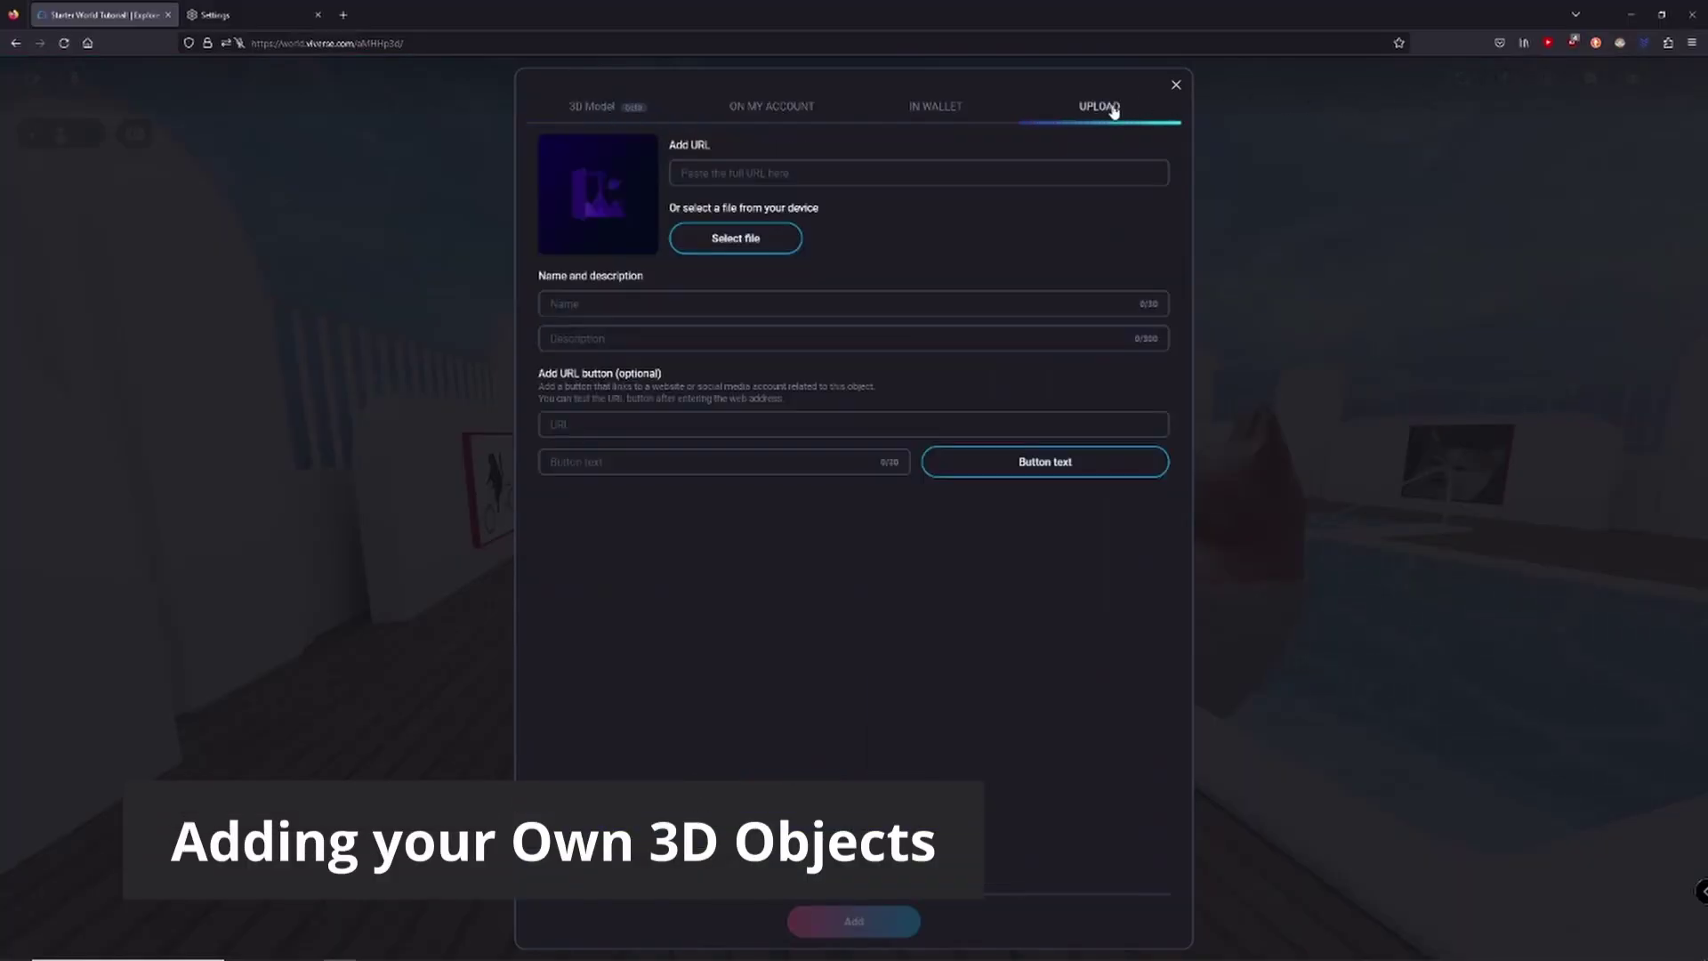
left_click(735, 238)
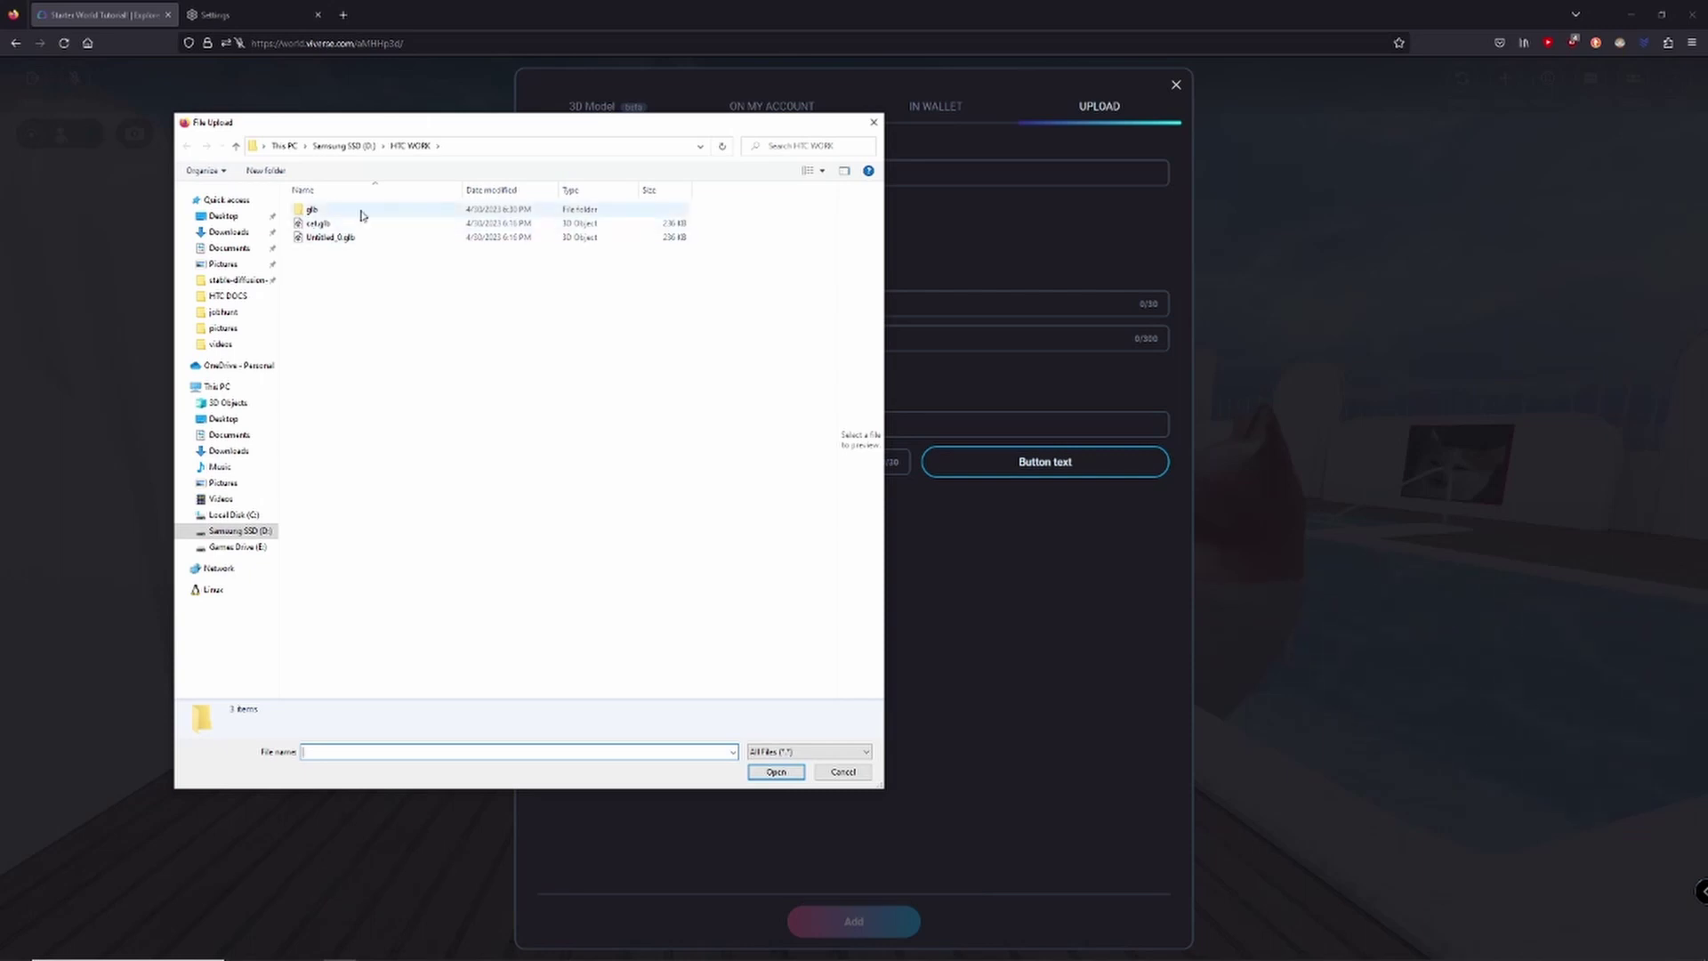
left_click(561, 233)
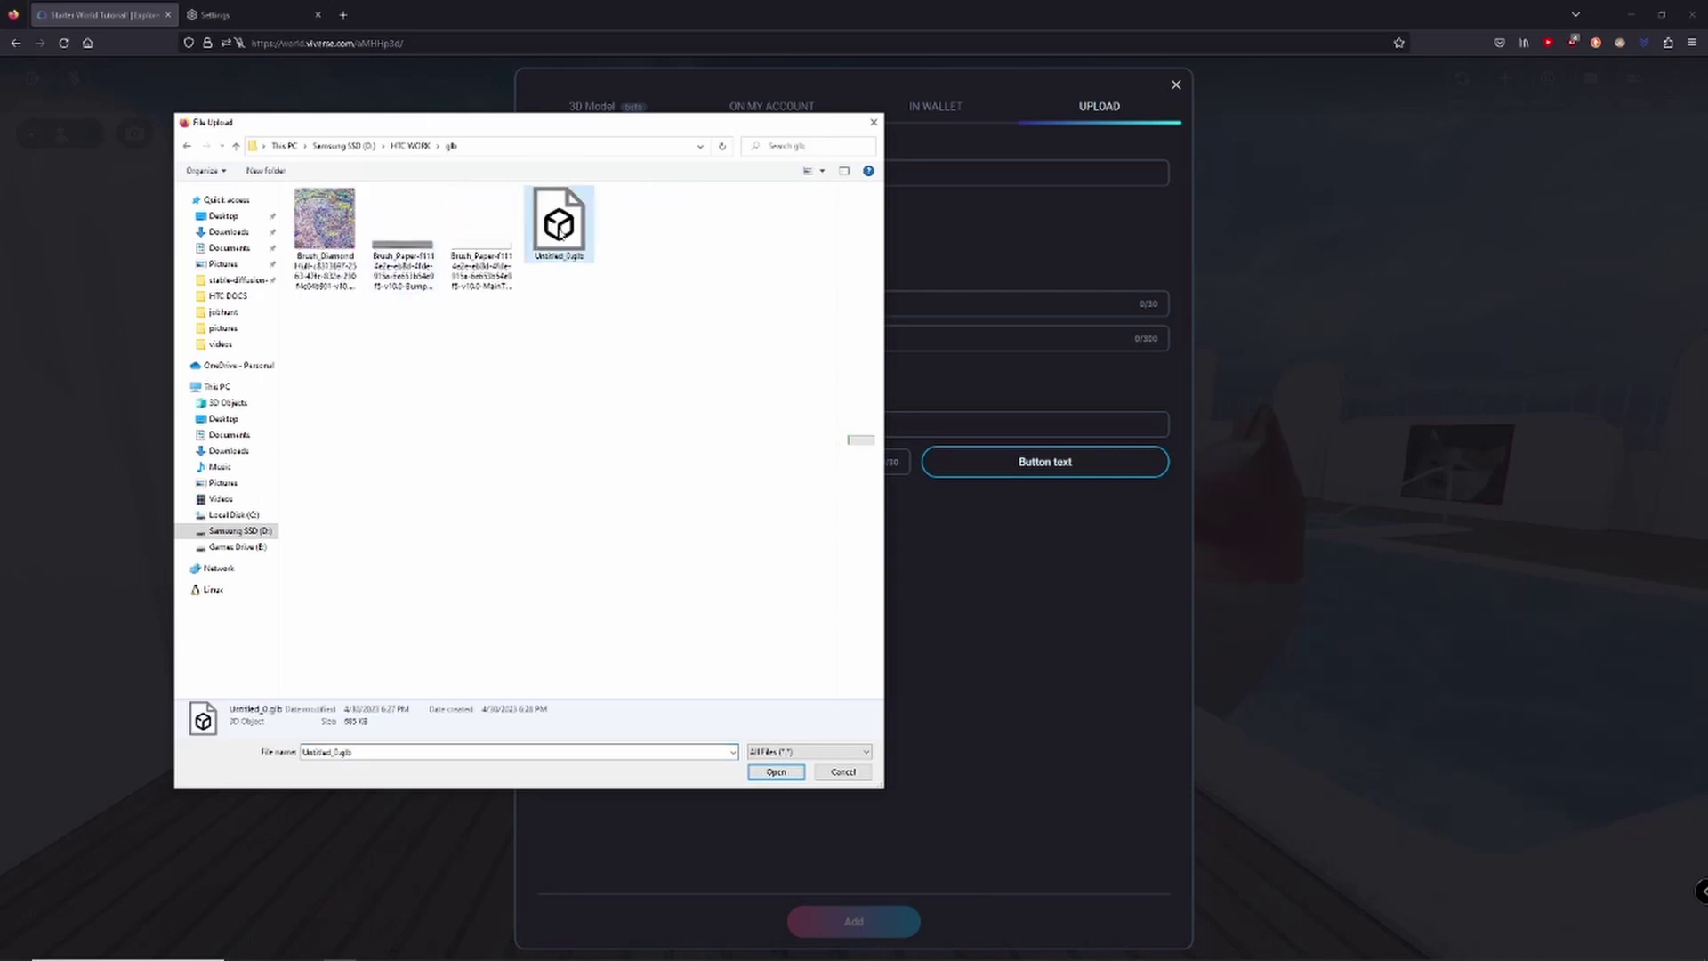
double_click(560, 233)
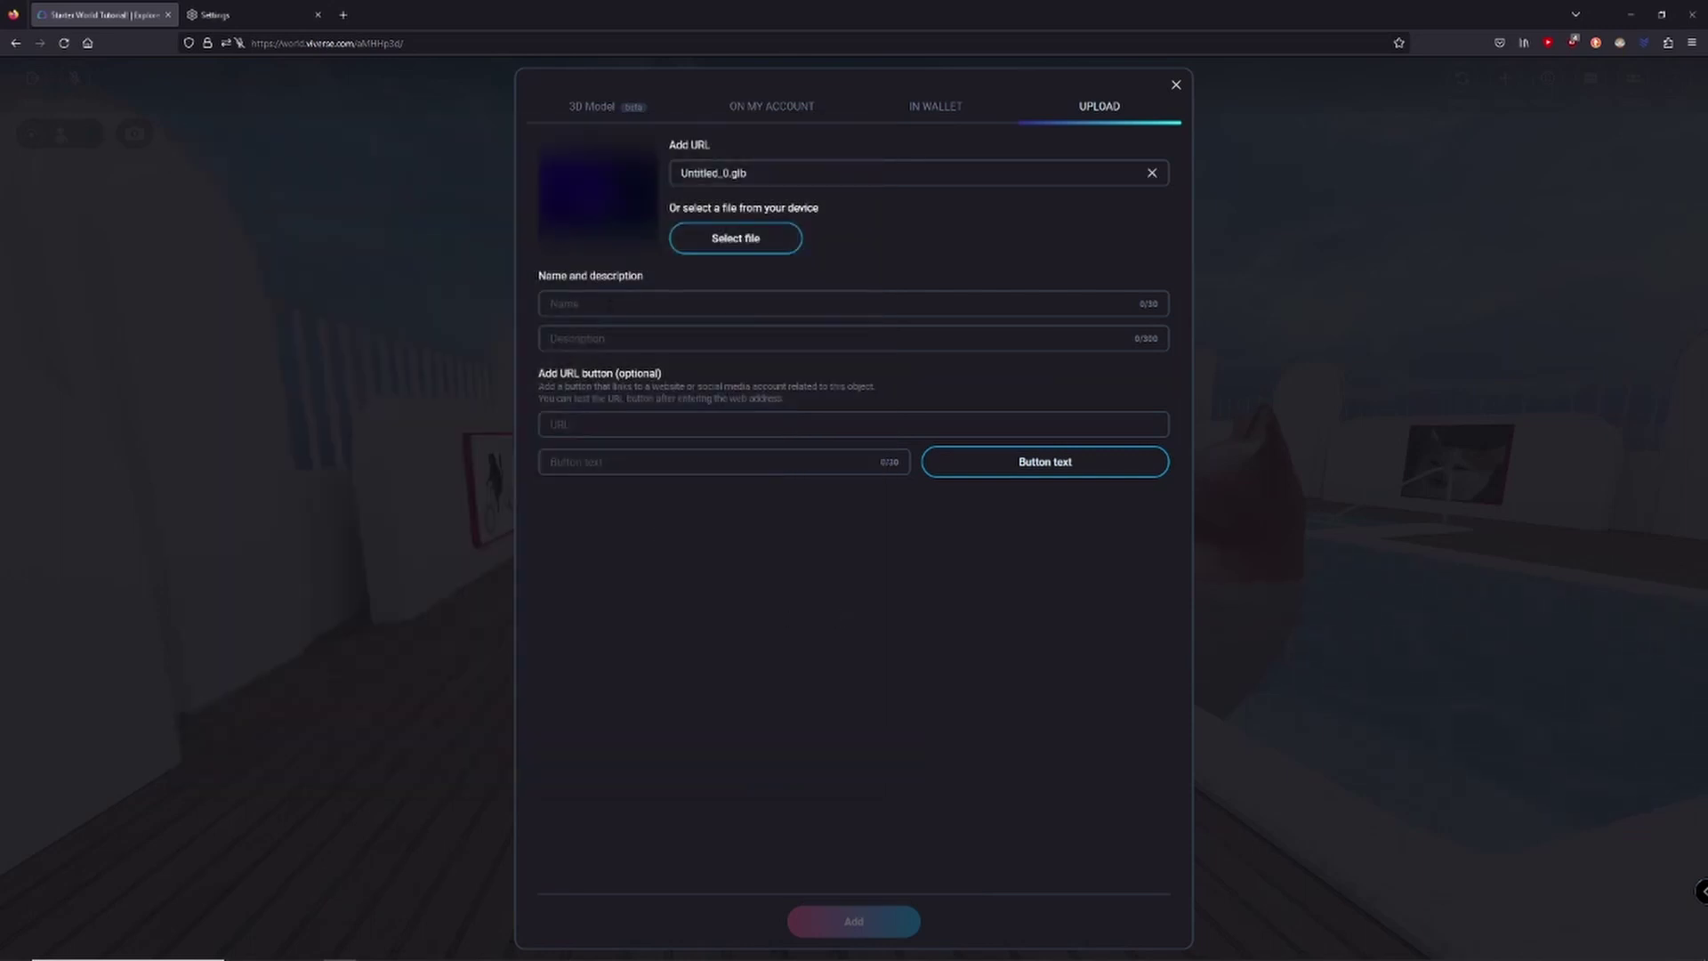
- Enter CAT as both the name and description of the uploaded model and add it to the world
left_click(610, 305)
type("C")
left_click(614, 338)
type("CAT")
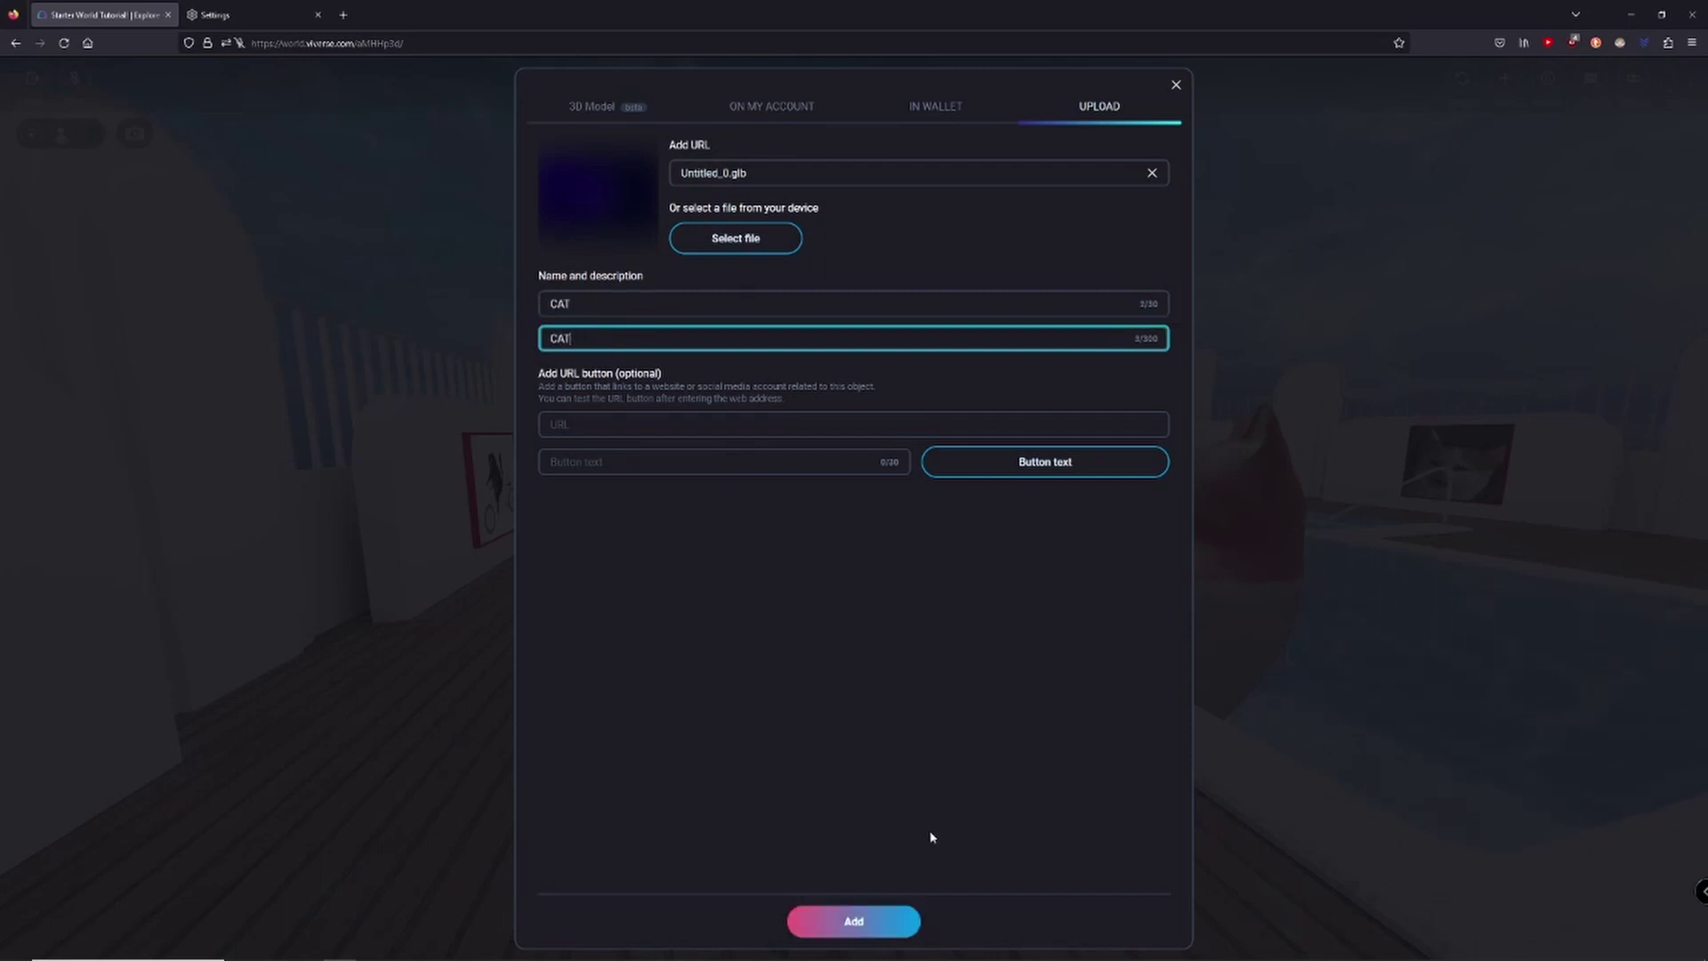
left_click(836, 924)
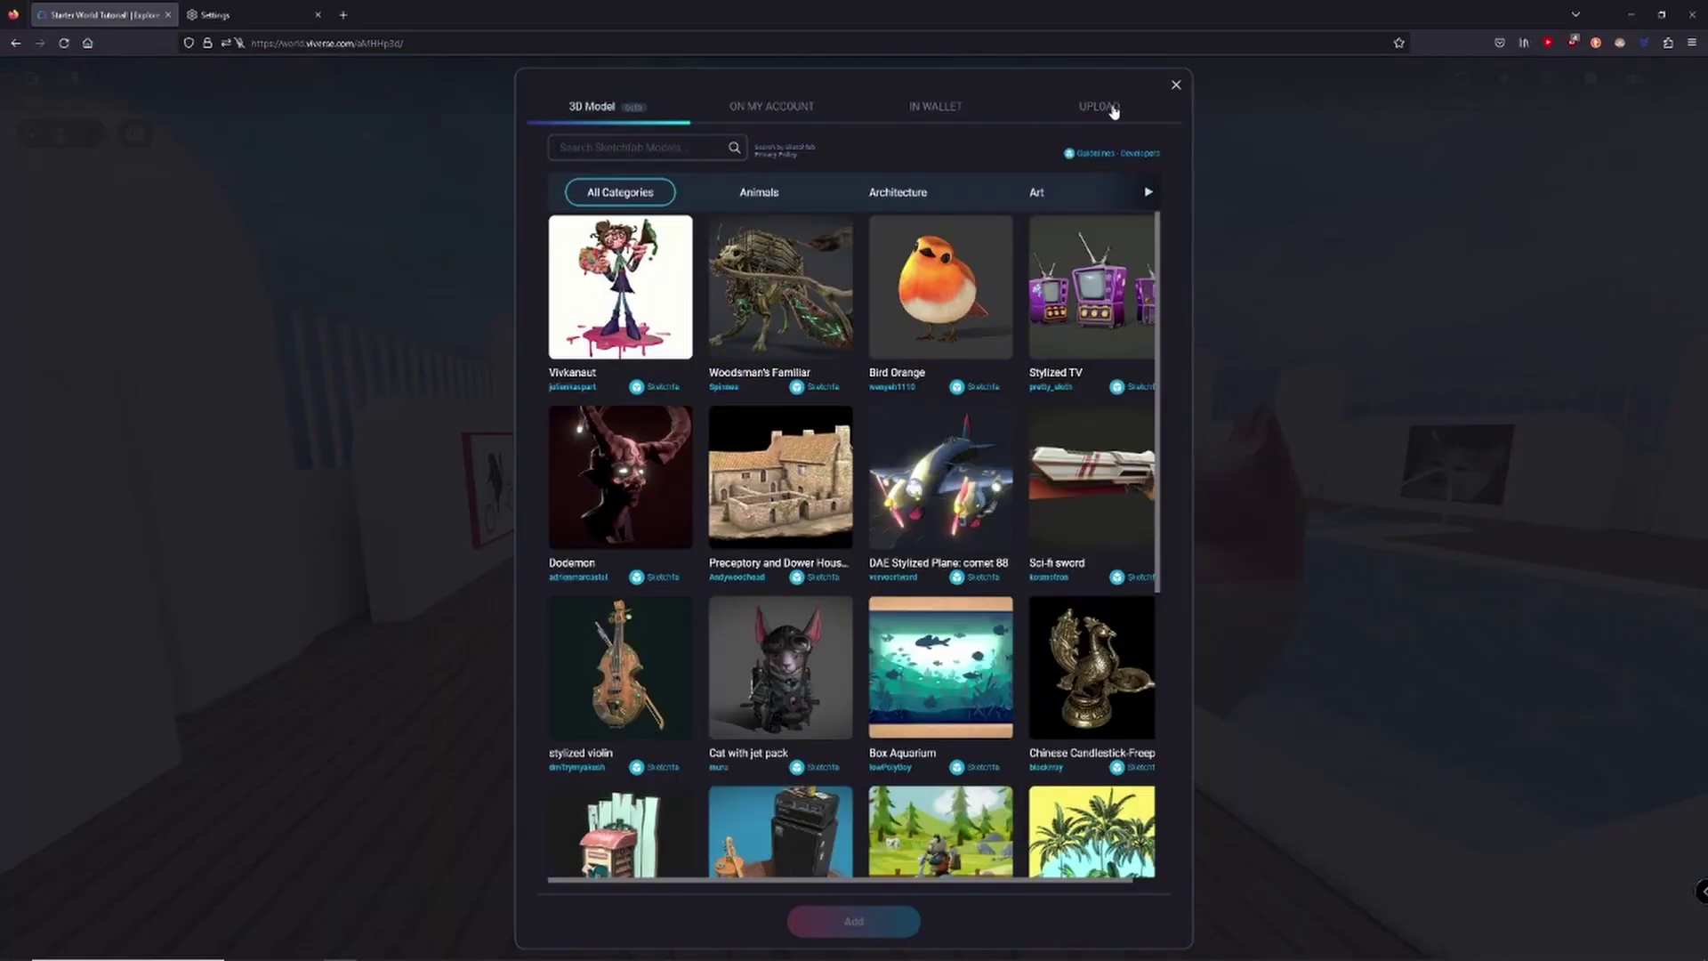
- Select Untitled_0.glb from the glb folder again as the file for another upload
left_click(1113, 111)
left_click(758, 238)
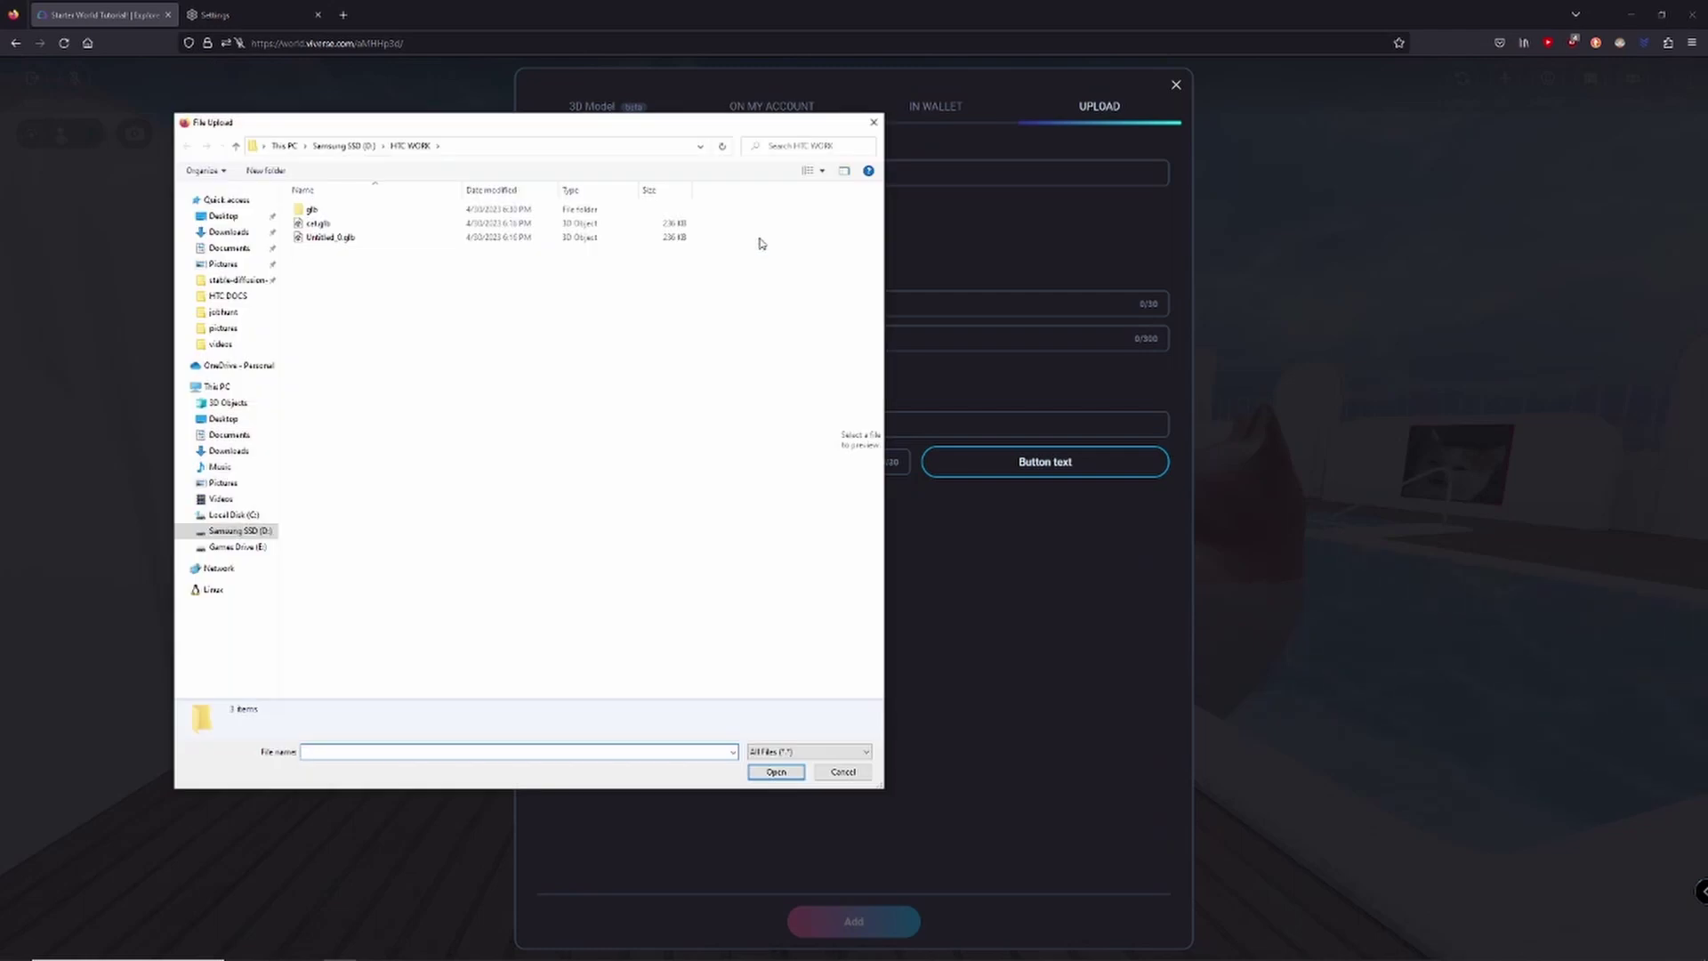
left_click(362, 212)
double_click(362, 212)
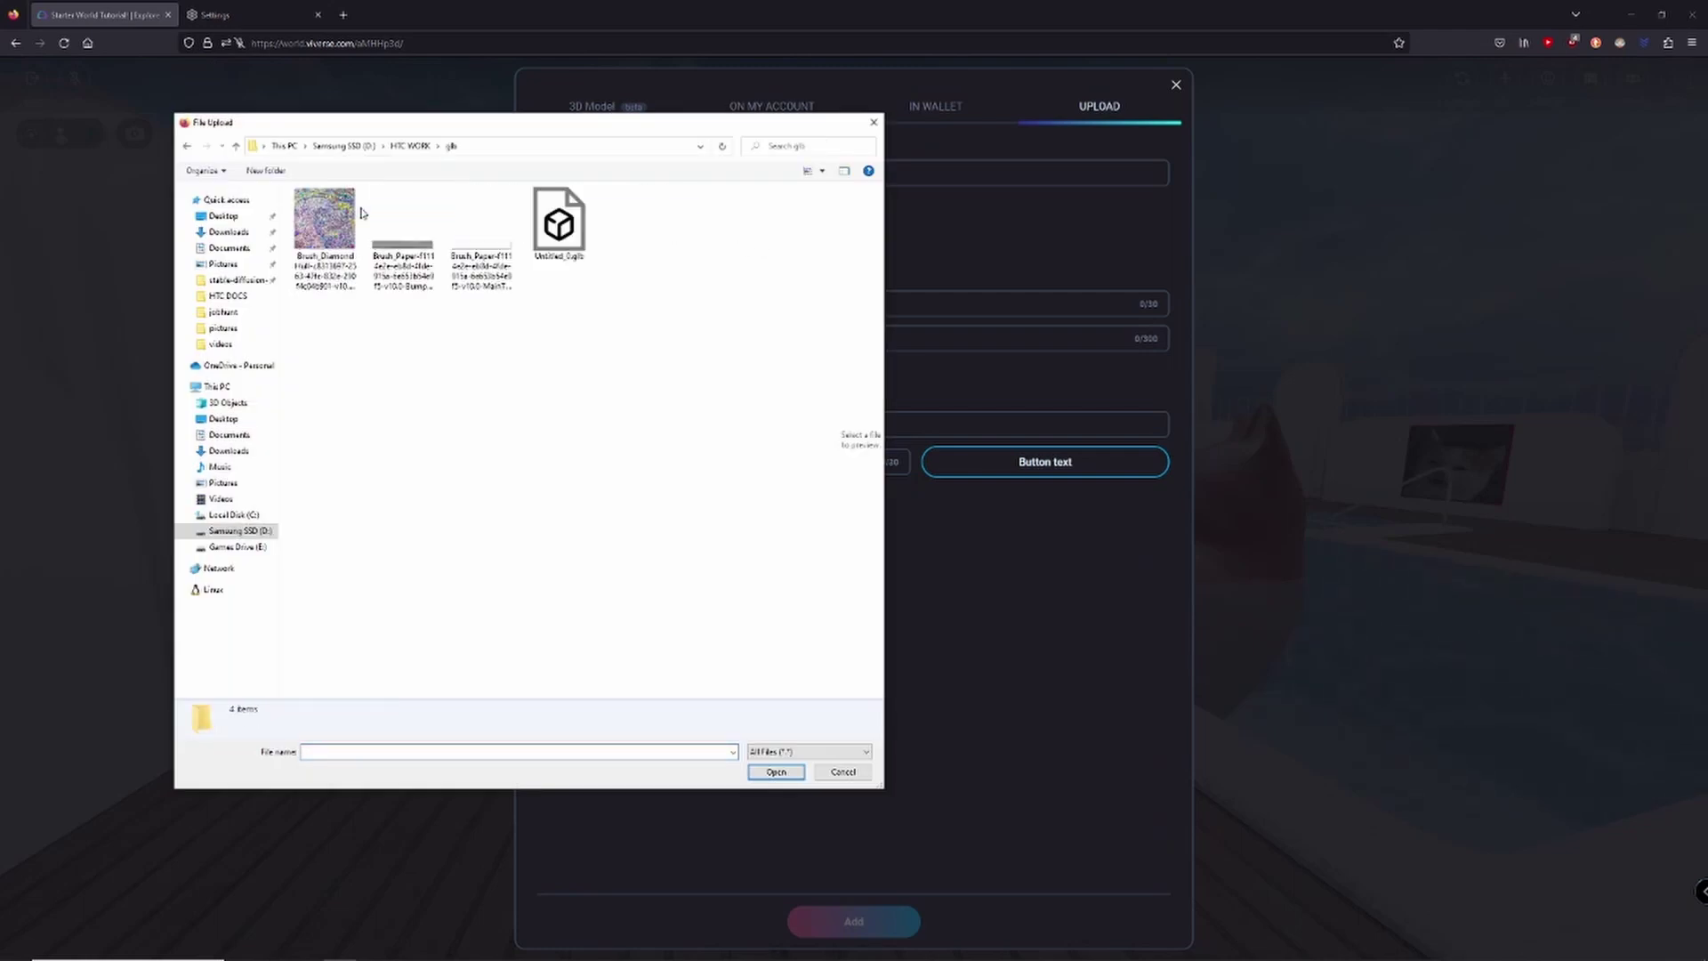
left_click(560, 227)
double_click(560, 229)
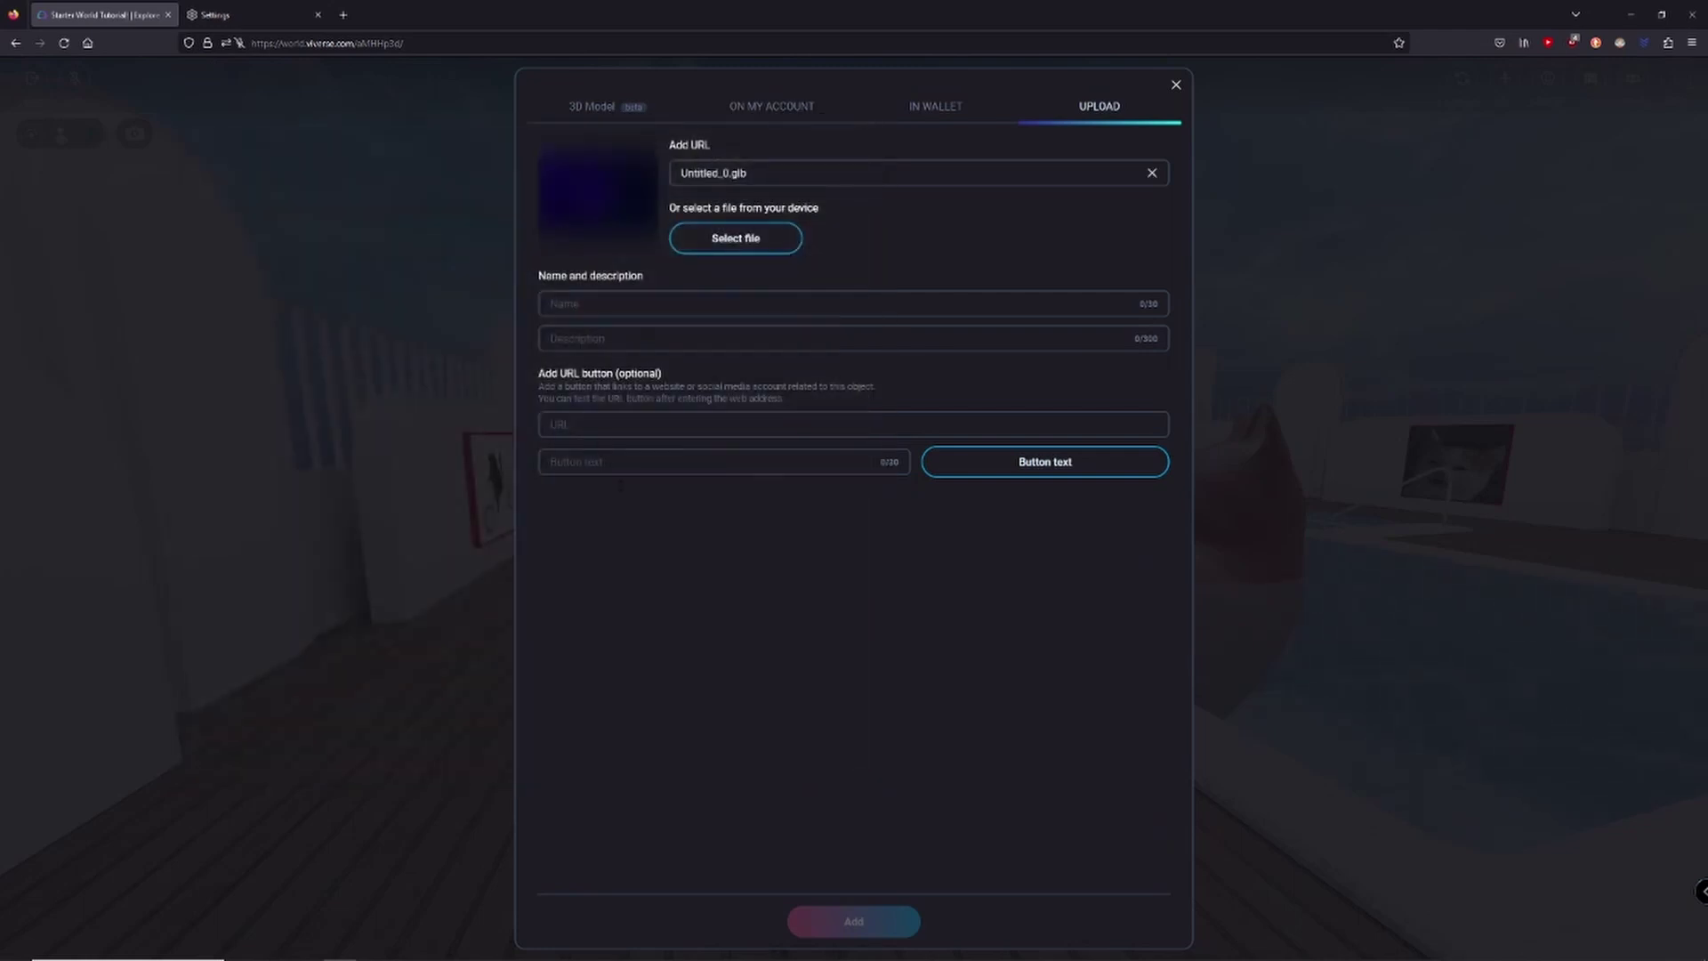
- Name the uploaded model CAT with the description CATA and add it to the world
left_click(609, 304)
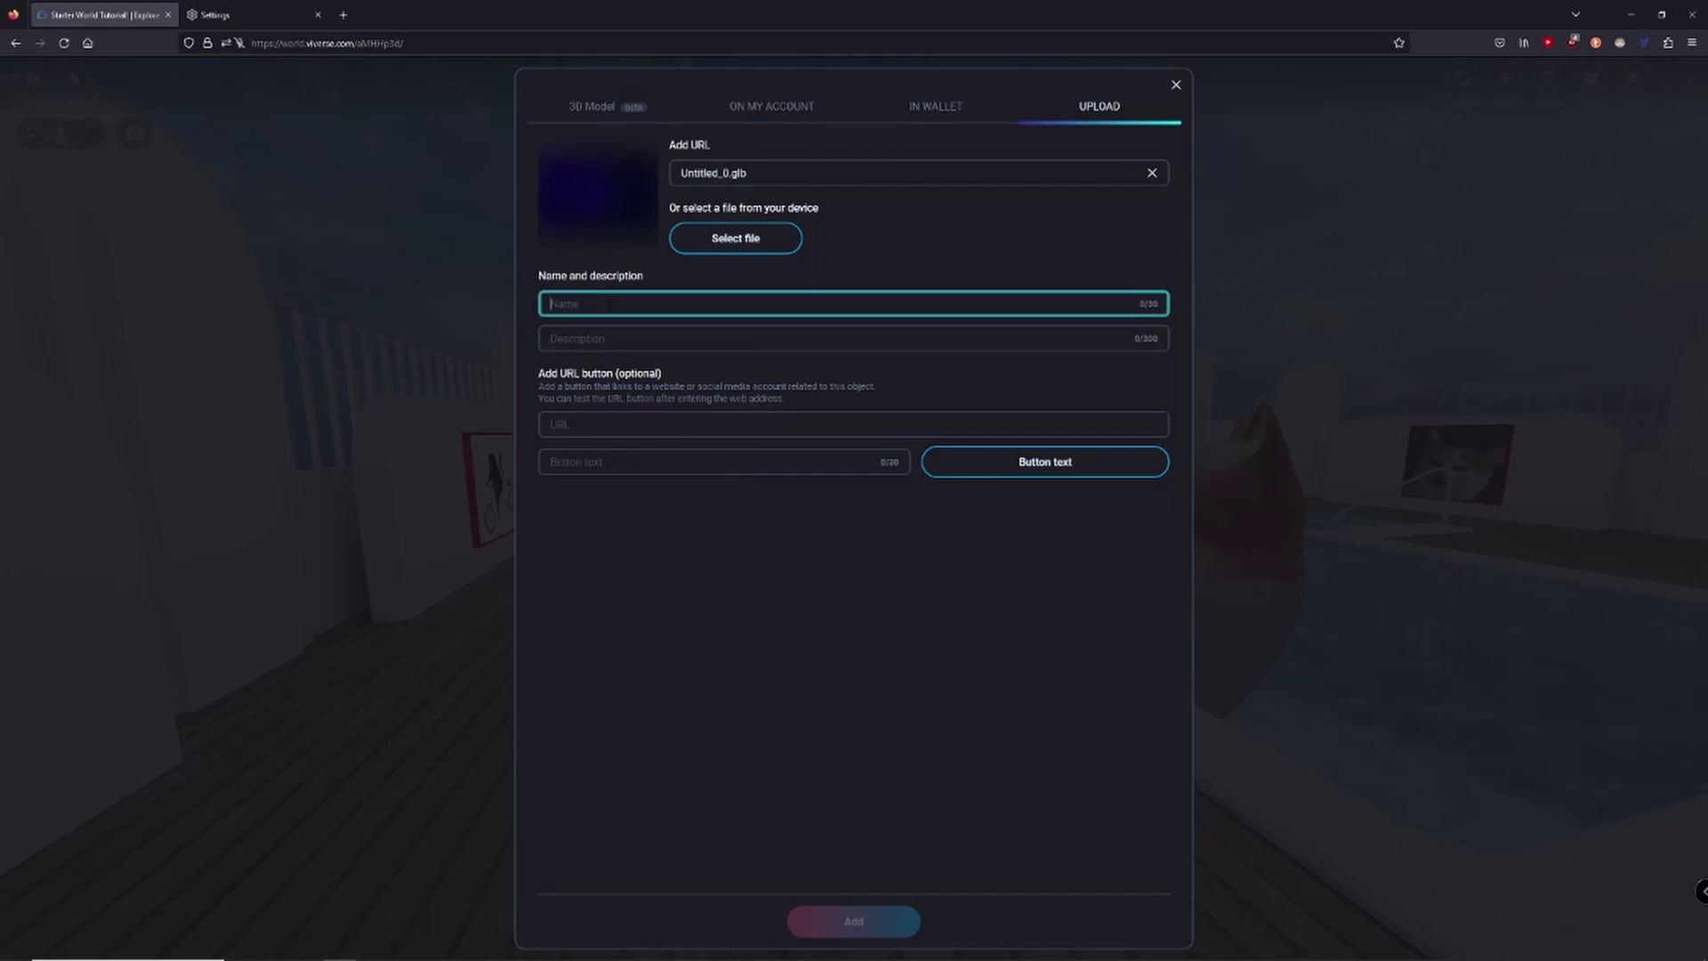
left_click(614, 337)
type("CAT")
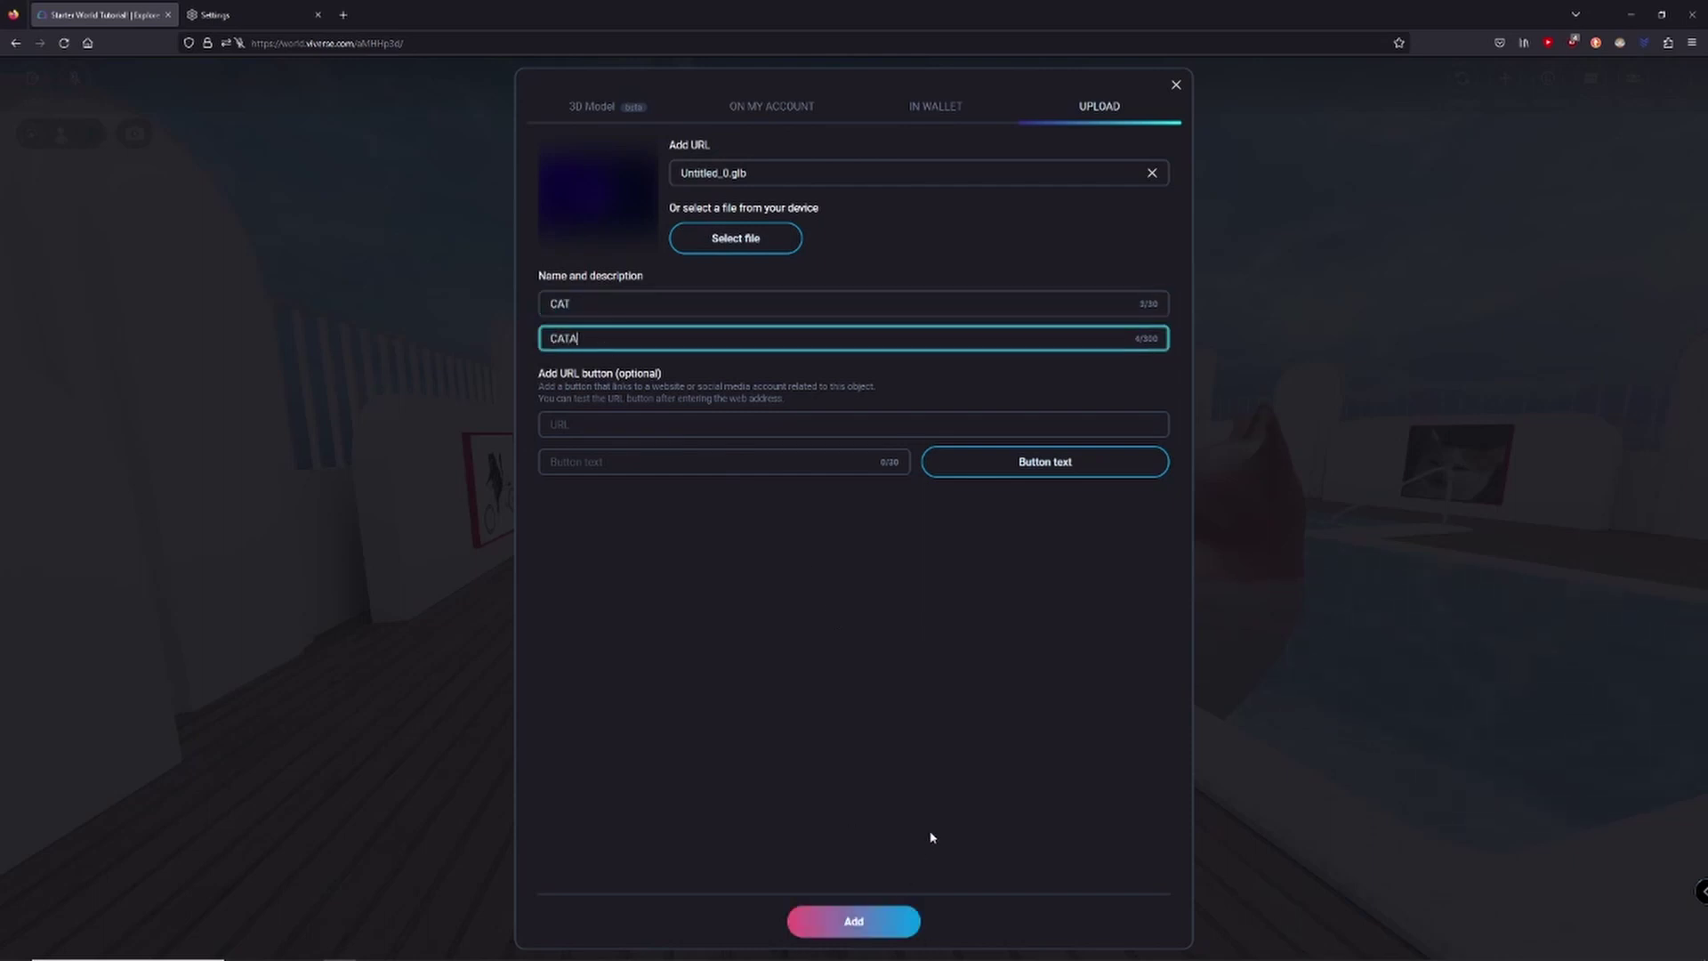
left_click(834, 923)
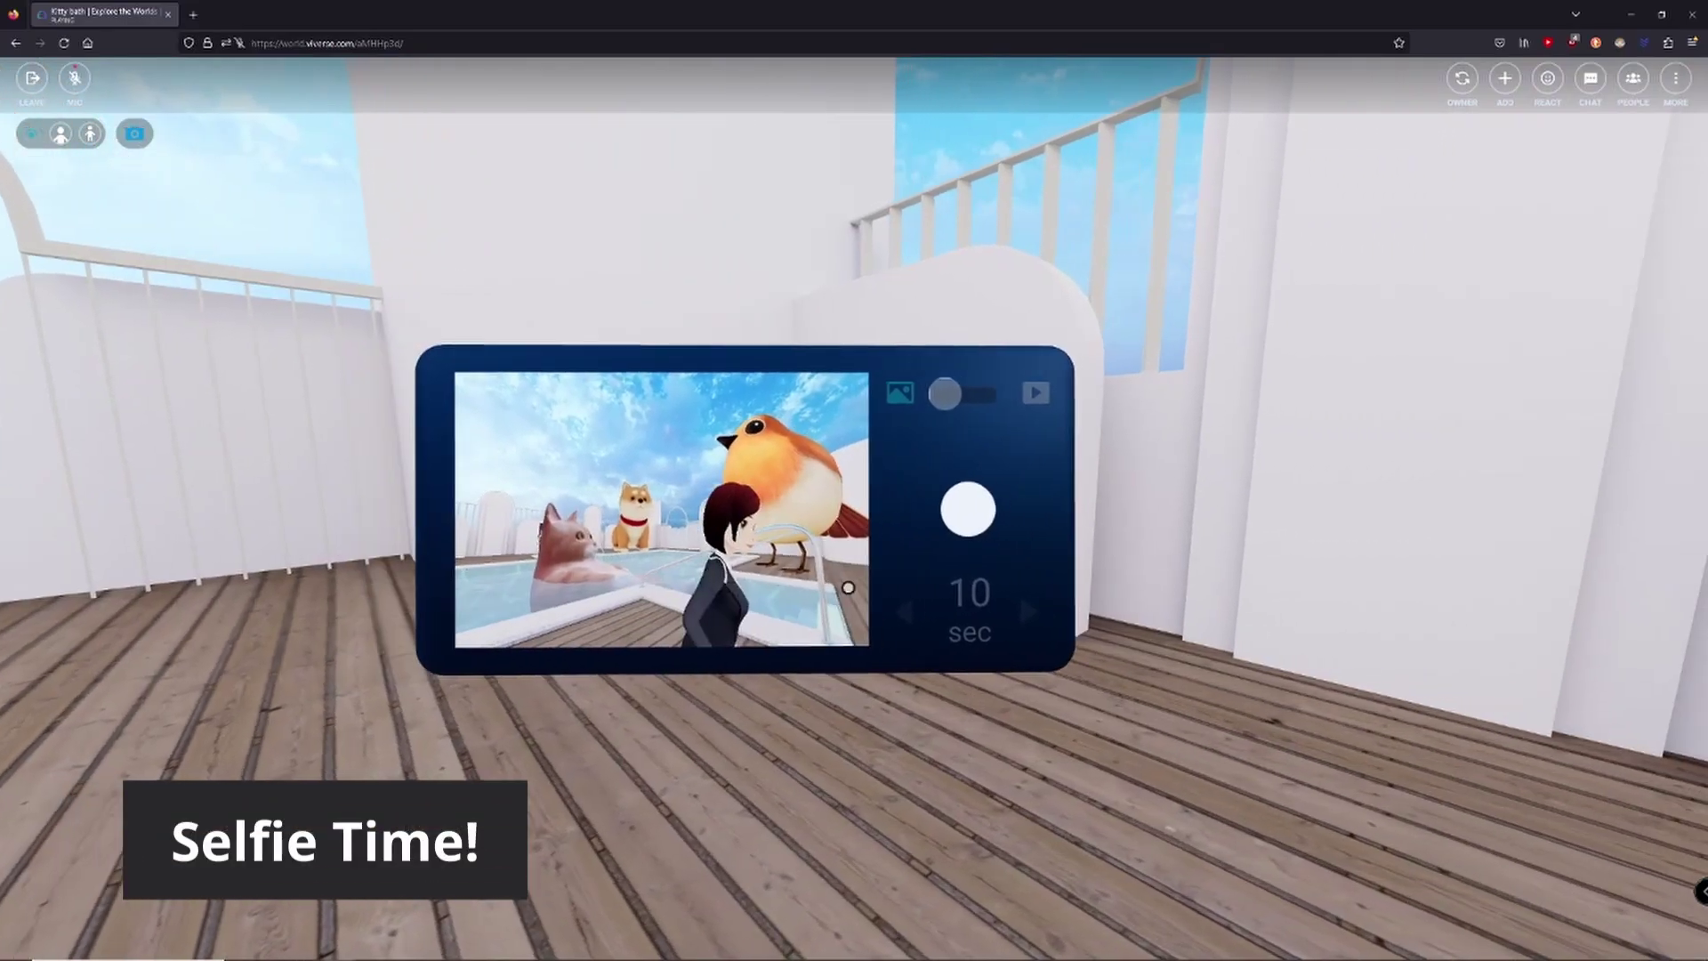
- Frame the avatar with the cat, dog and bird in the selfie camera, take the photo and download it
left_click_drag(848, 587, 759, 529)
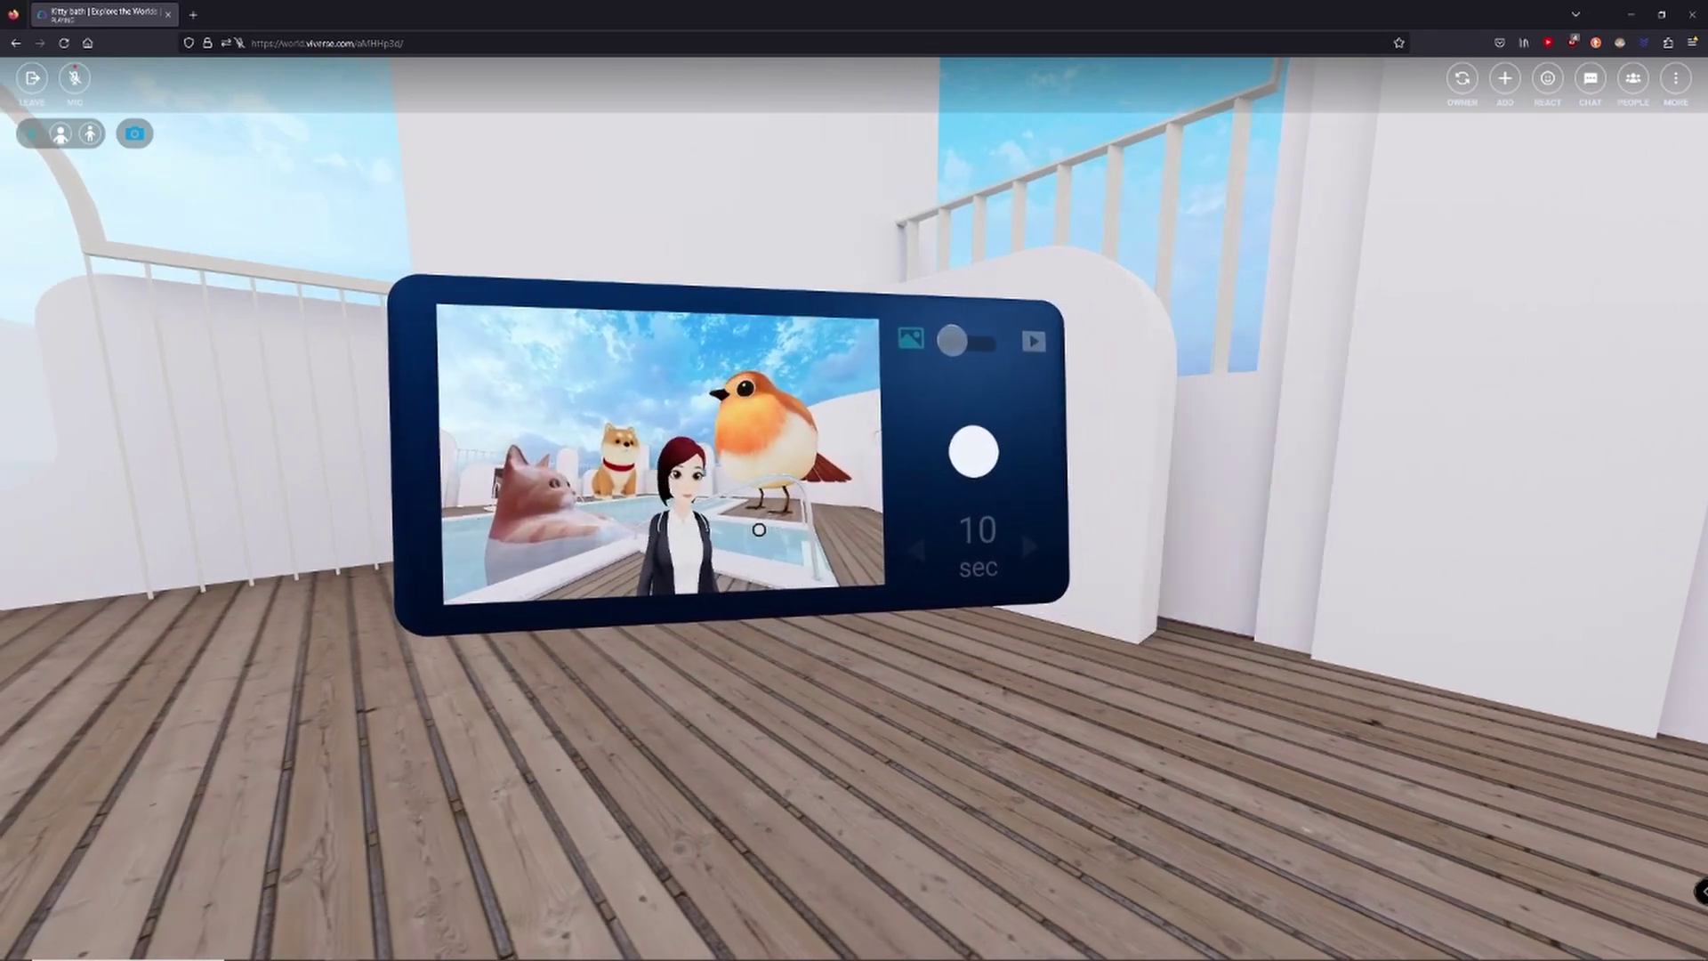
left_click(978, 461)
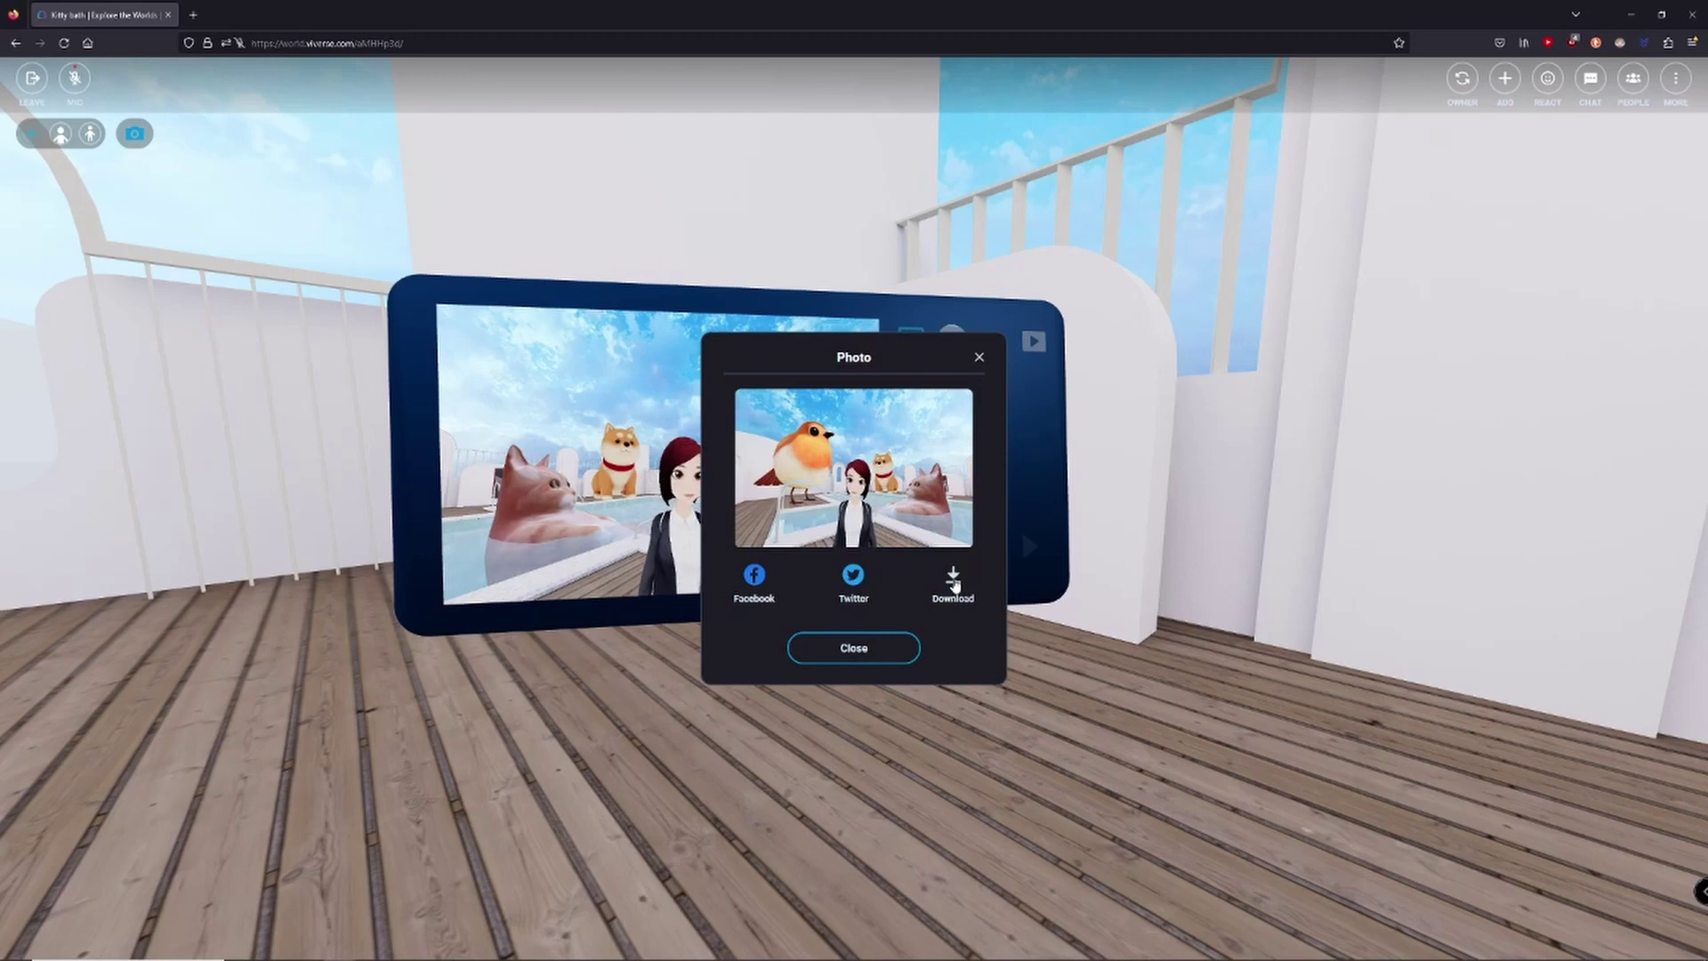
left_click(952, 580)
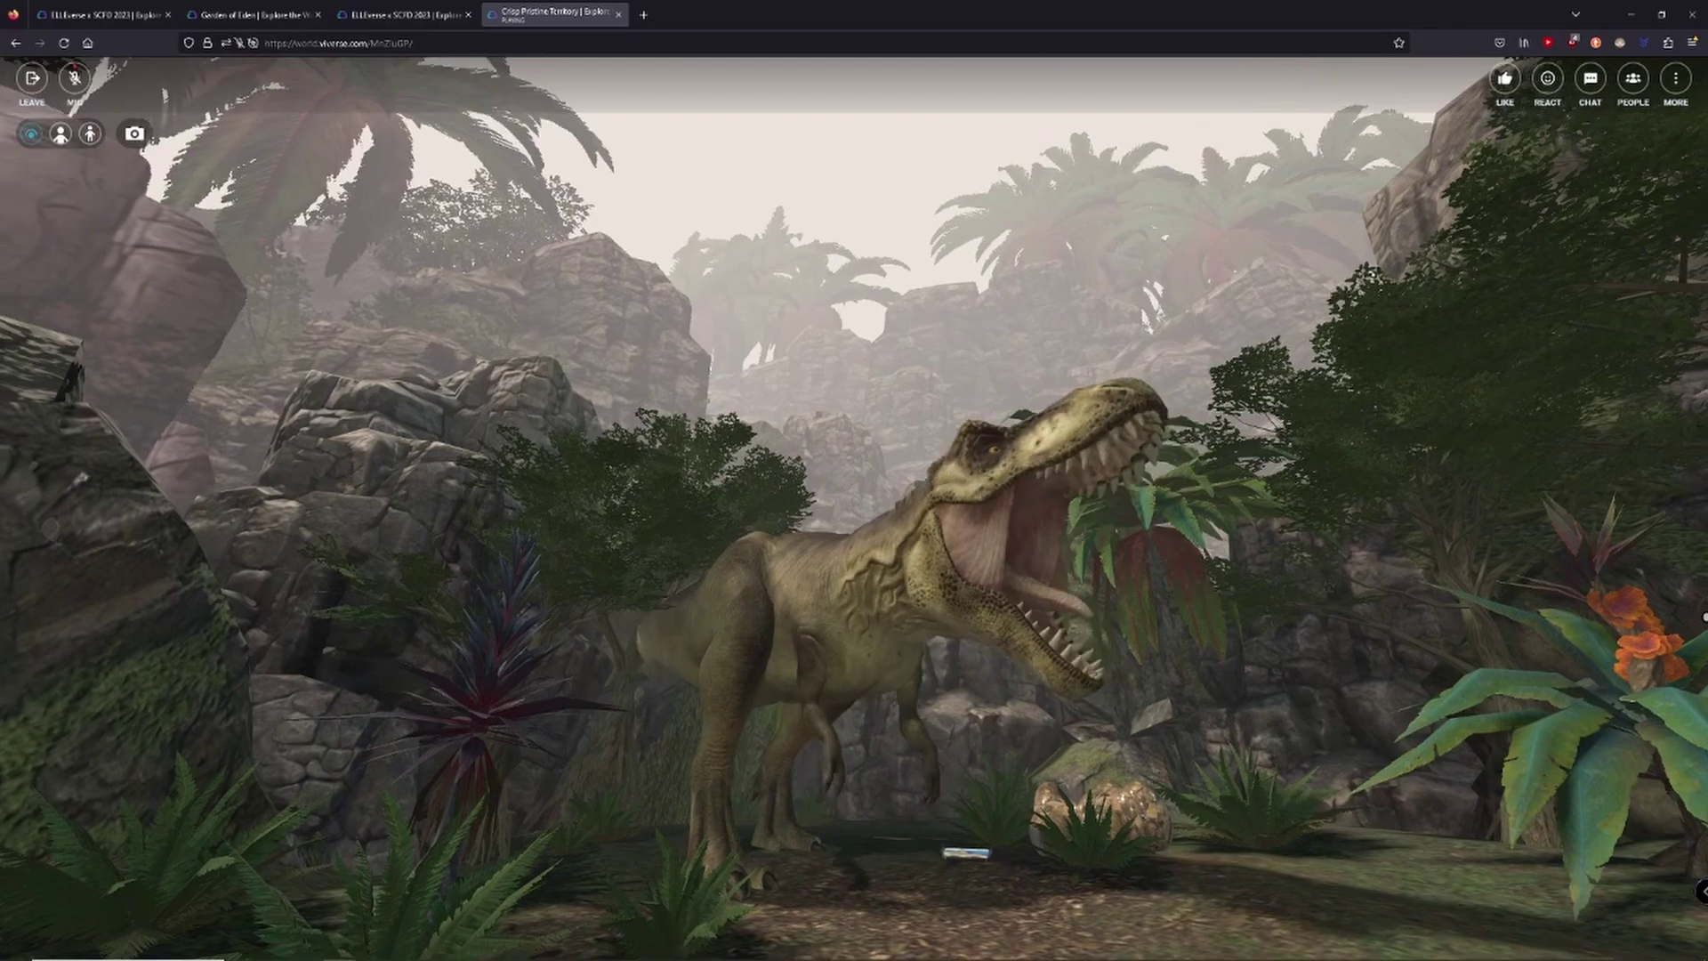
key("w")
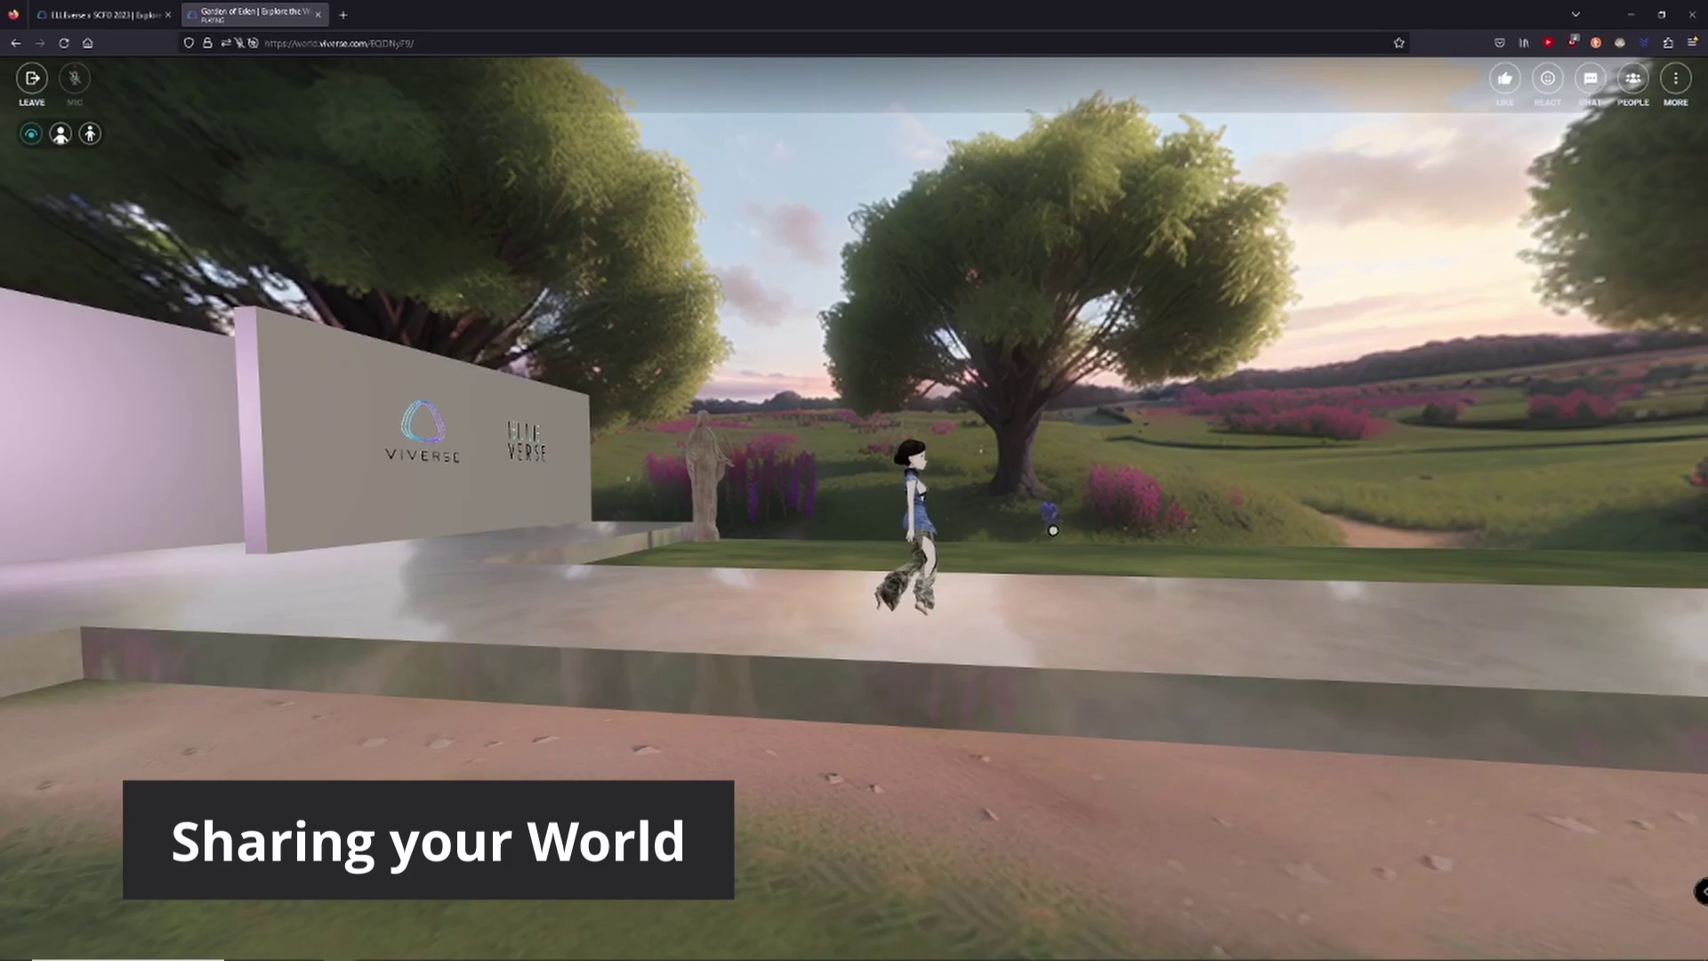
- Walk and look around the Garden of Eden, dinosaur excavation and BirdieWing Metaverse Museum worlds
left_click_drag(1053, 530, 767, 518)
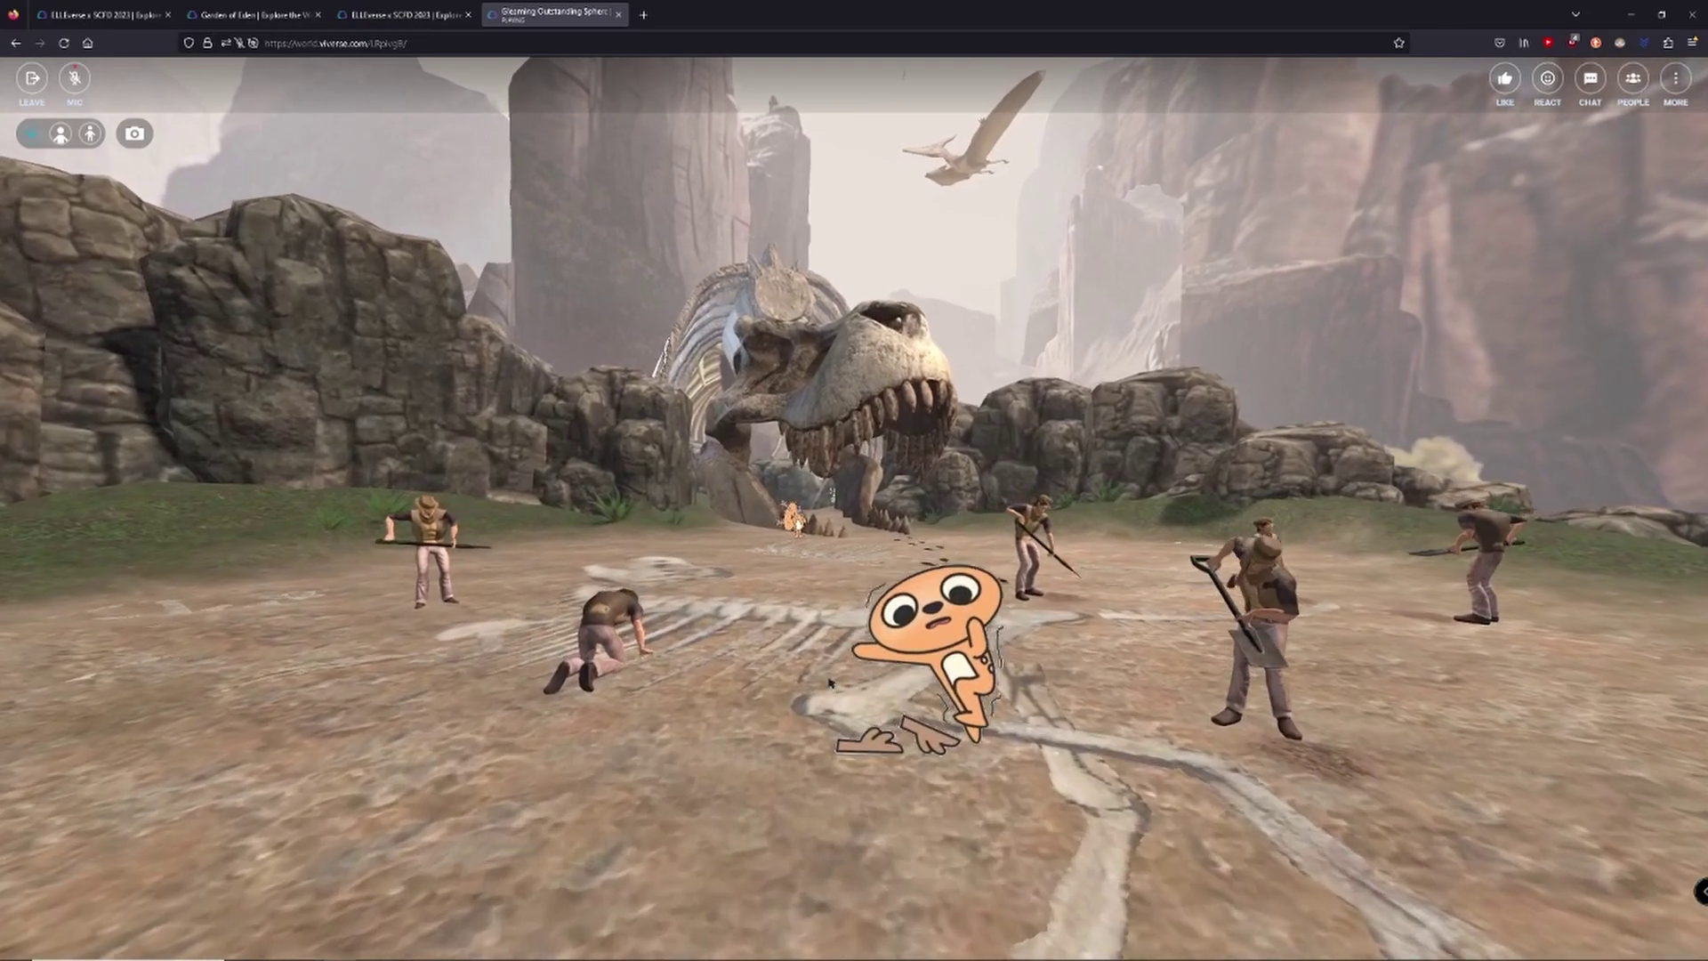
key("a")
key("w")
key("a")
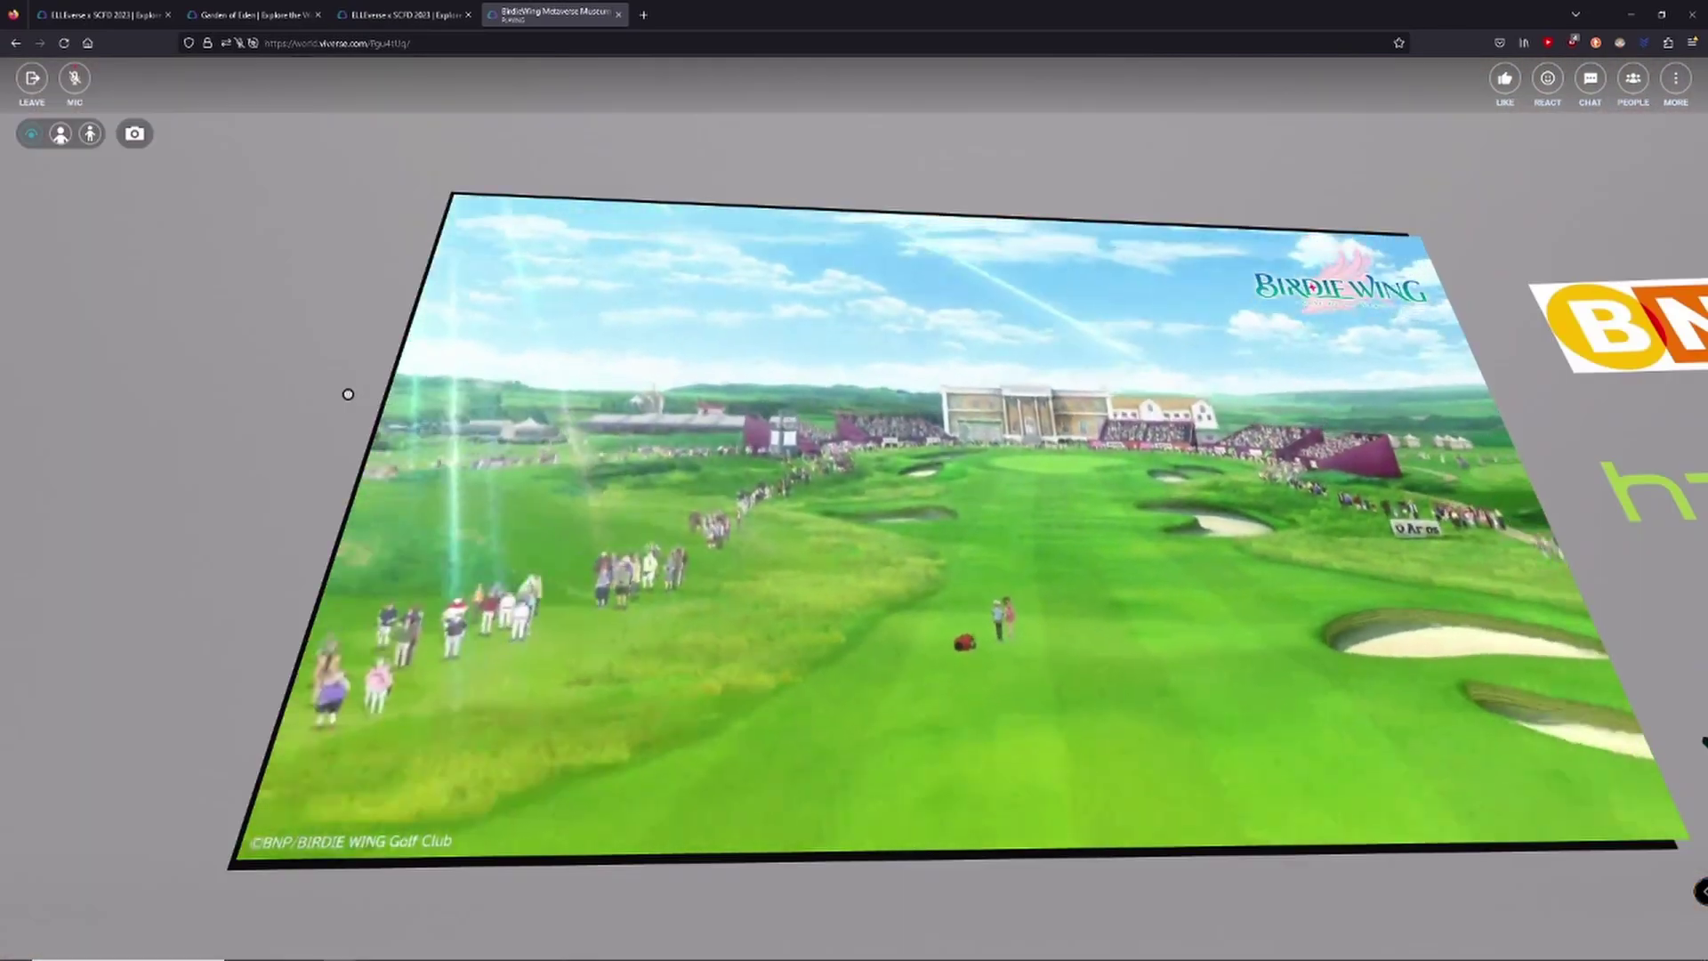
left_click(347, 388)
key("s")
left_click_drag(403, 479, 313, 443)
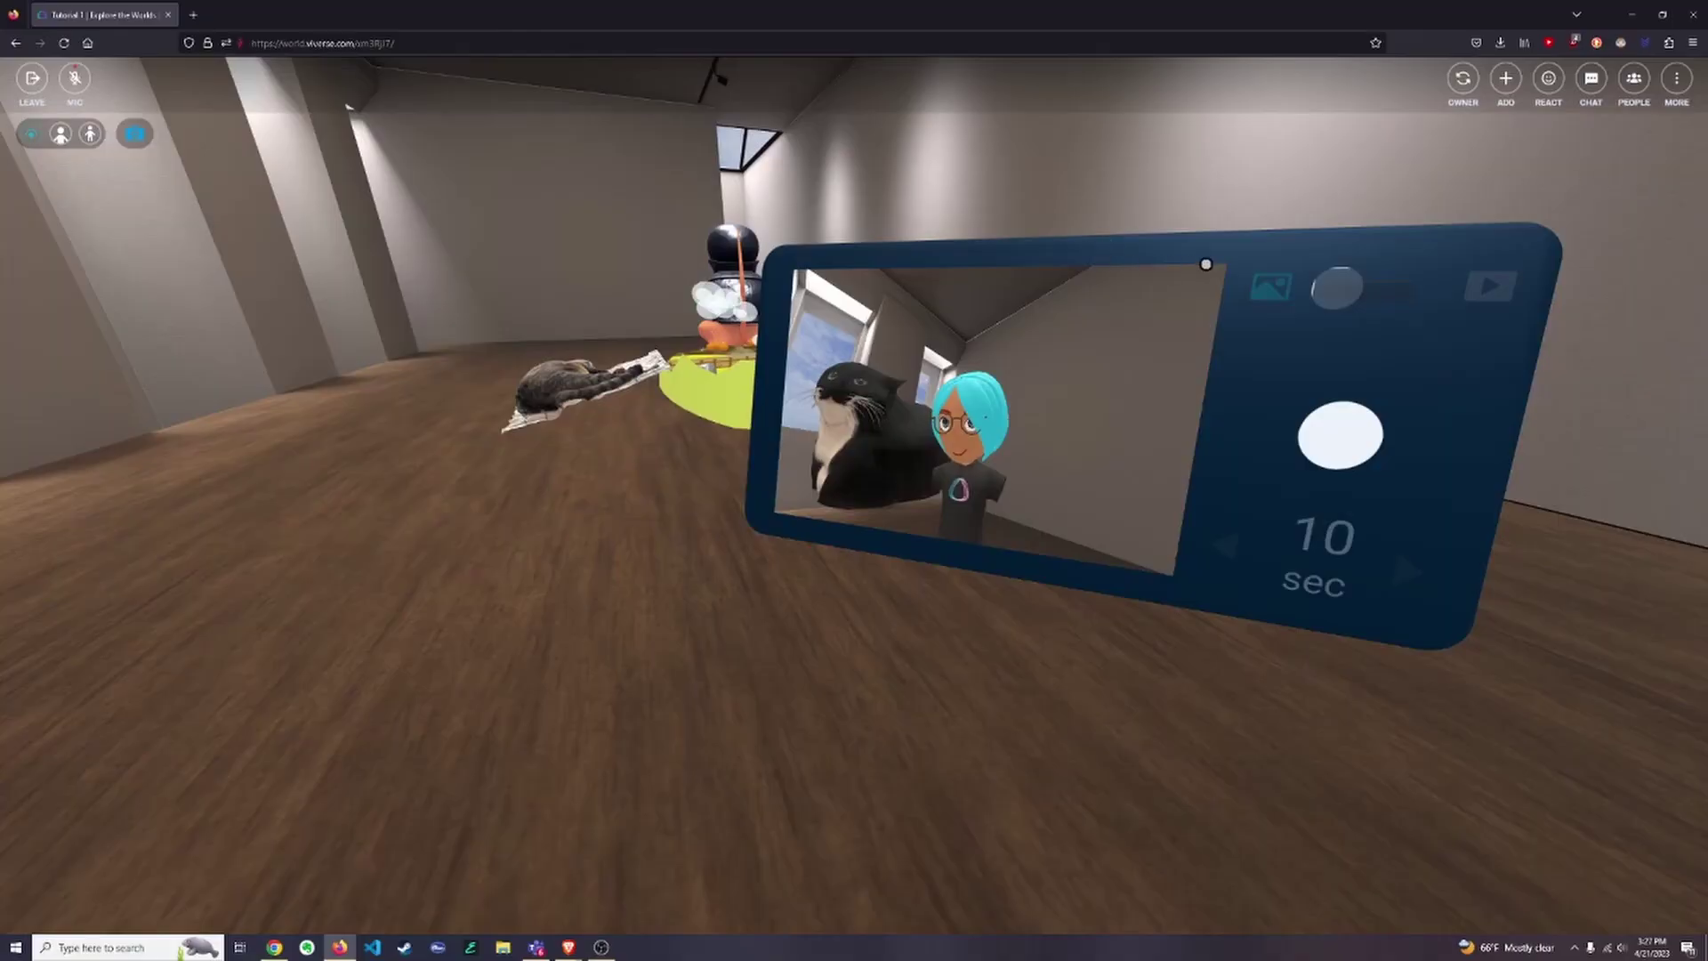
- Tour the tutorial gallery, the Screen Art Metaverse Avatar exhibition, Hotel of the Underworld, the animal park with mountain scenery and the pink VIVE sphere room
left_click_drag(991, 243, 1173, 261)
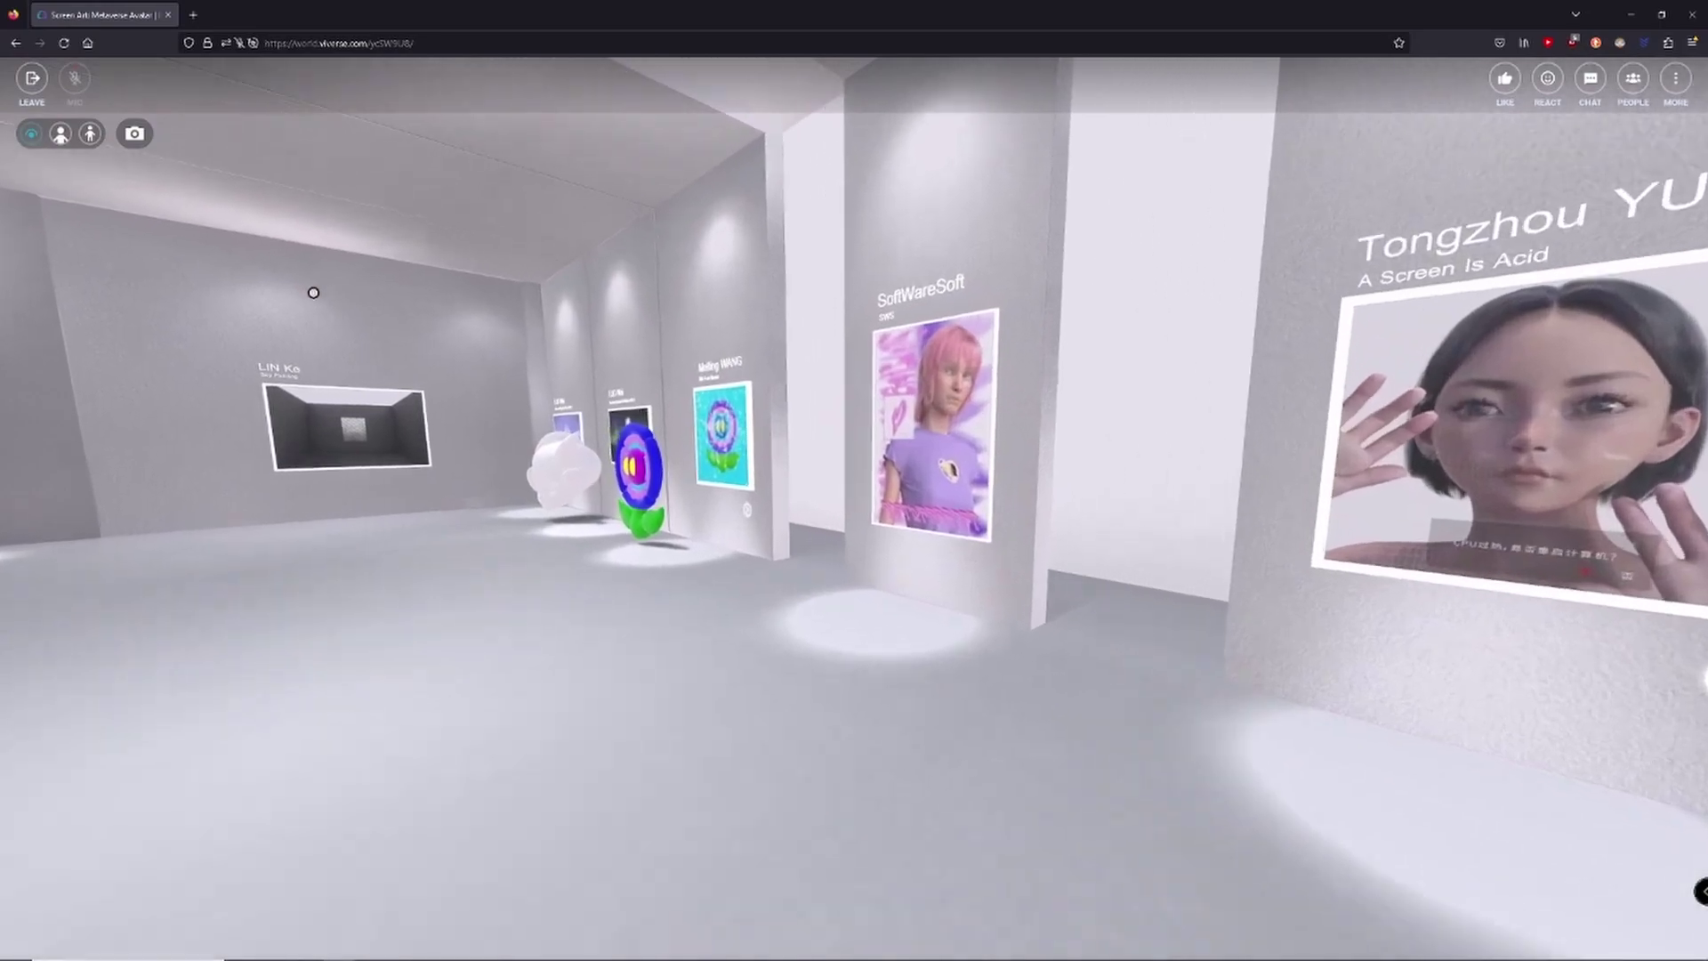
key("Up")
key("Left")
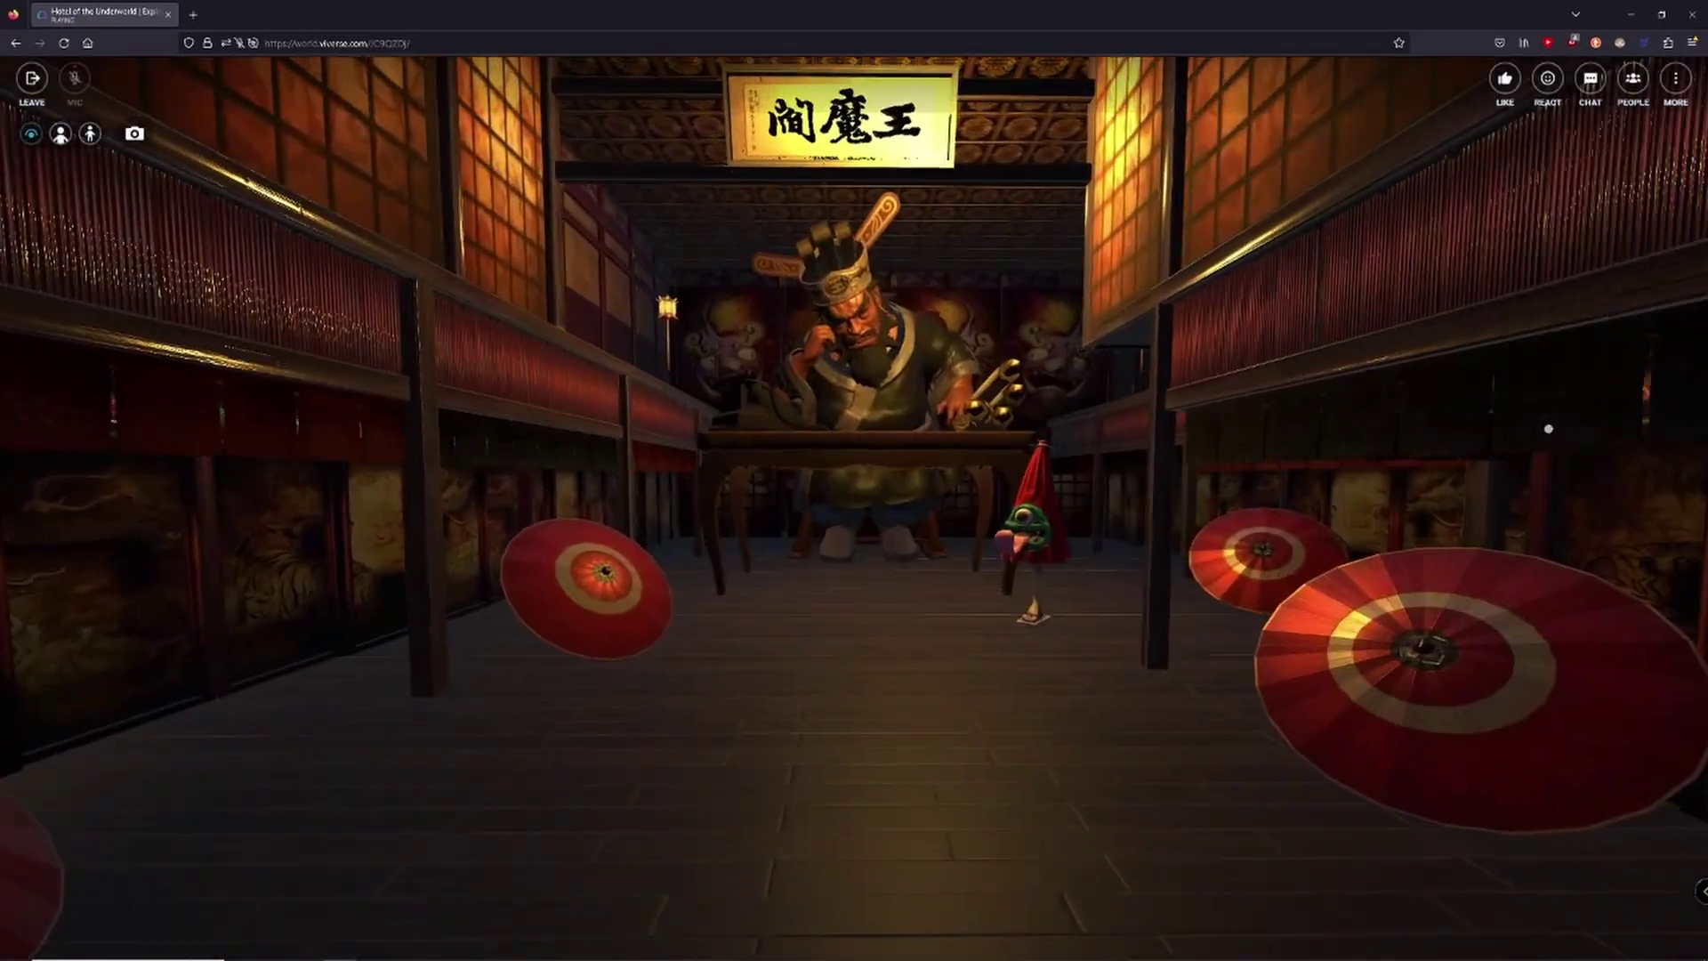
key("Up")
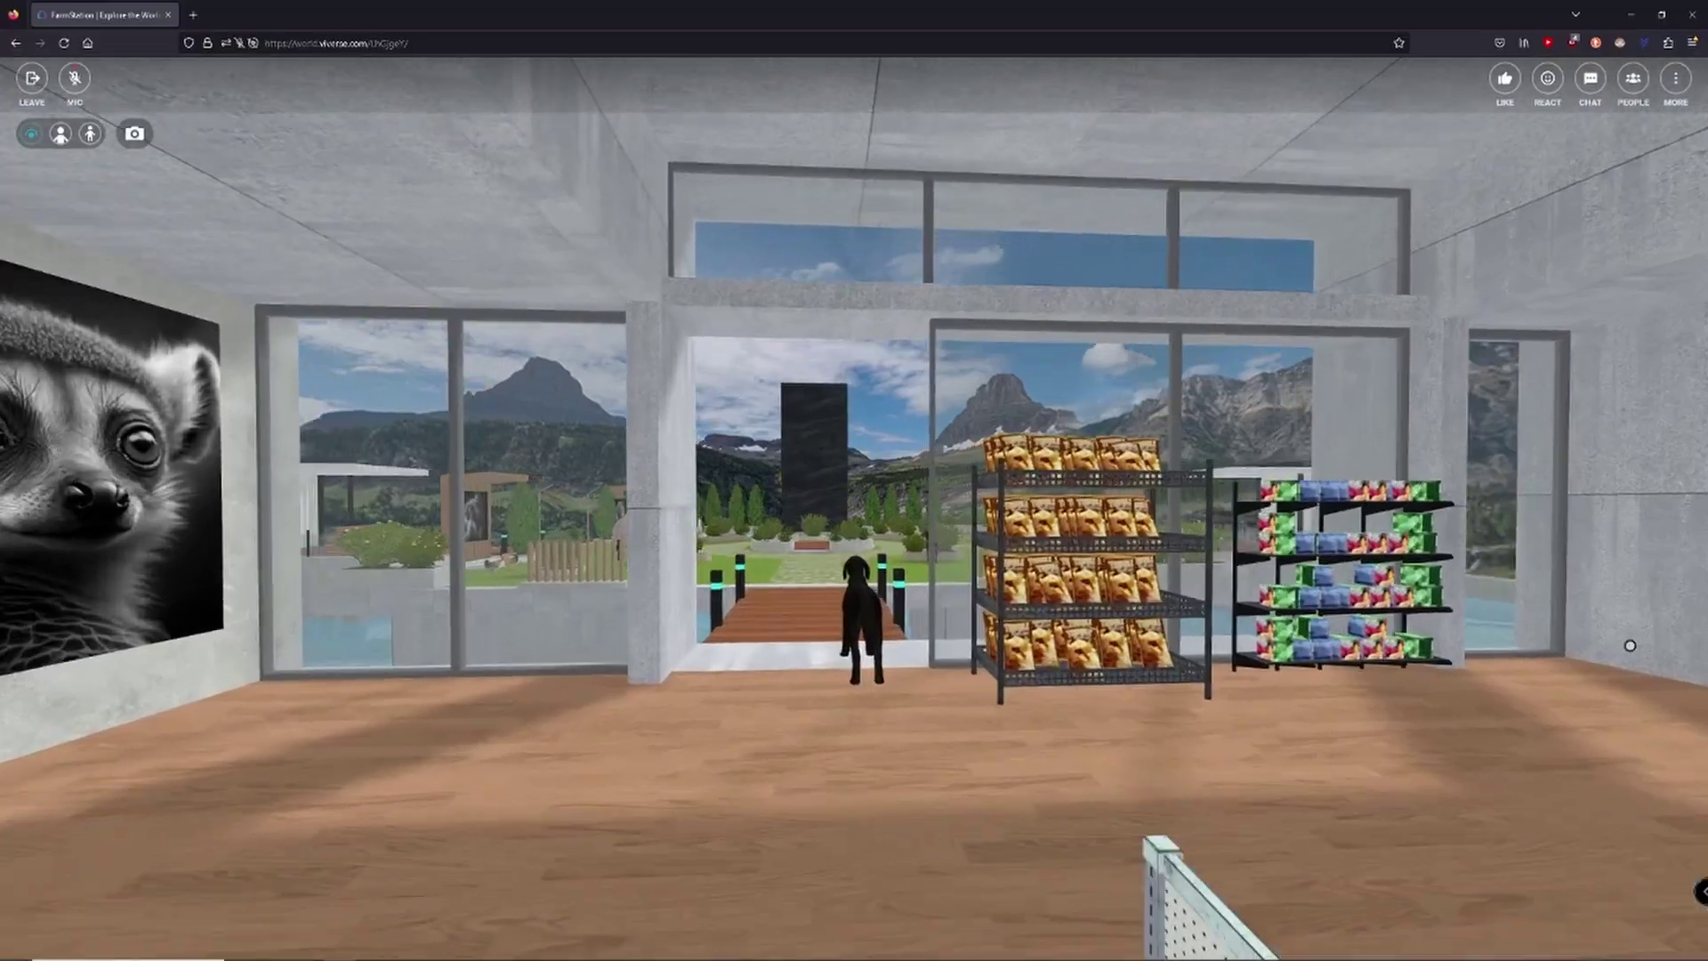
key("Up")
key("Up")
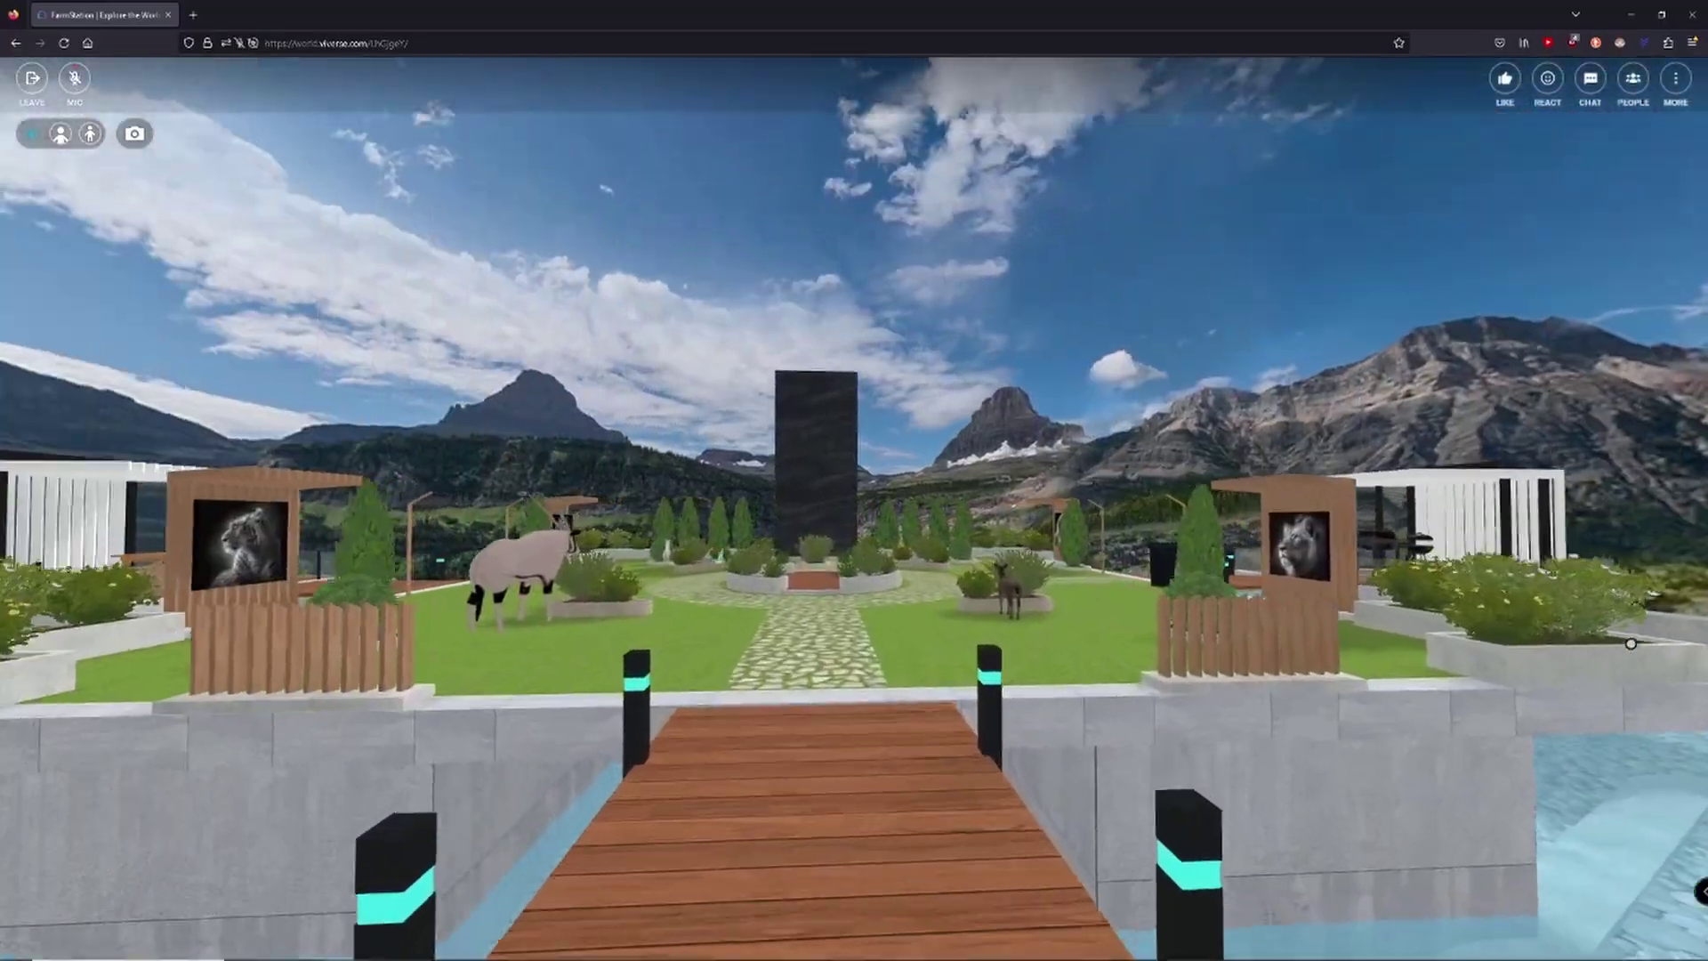
key("Up")
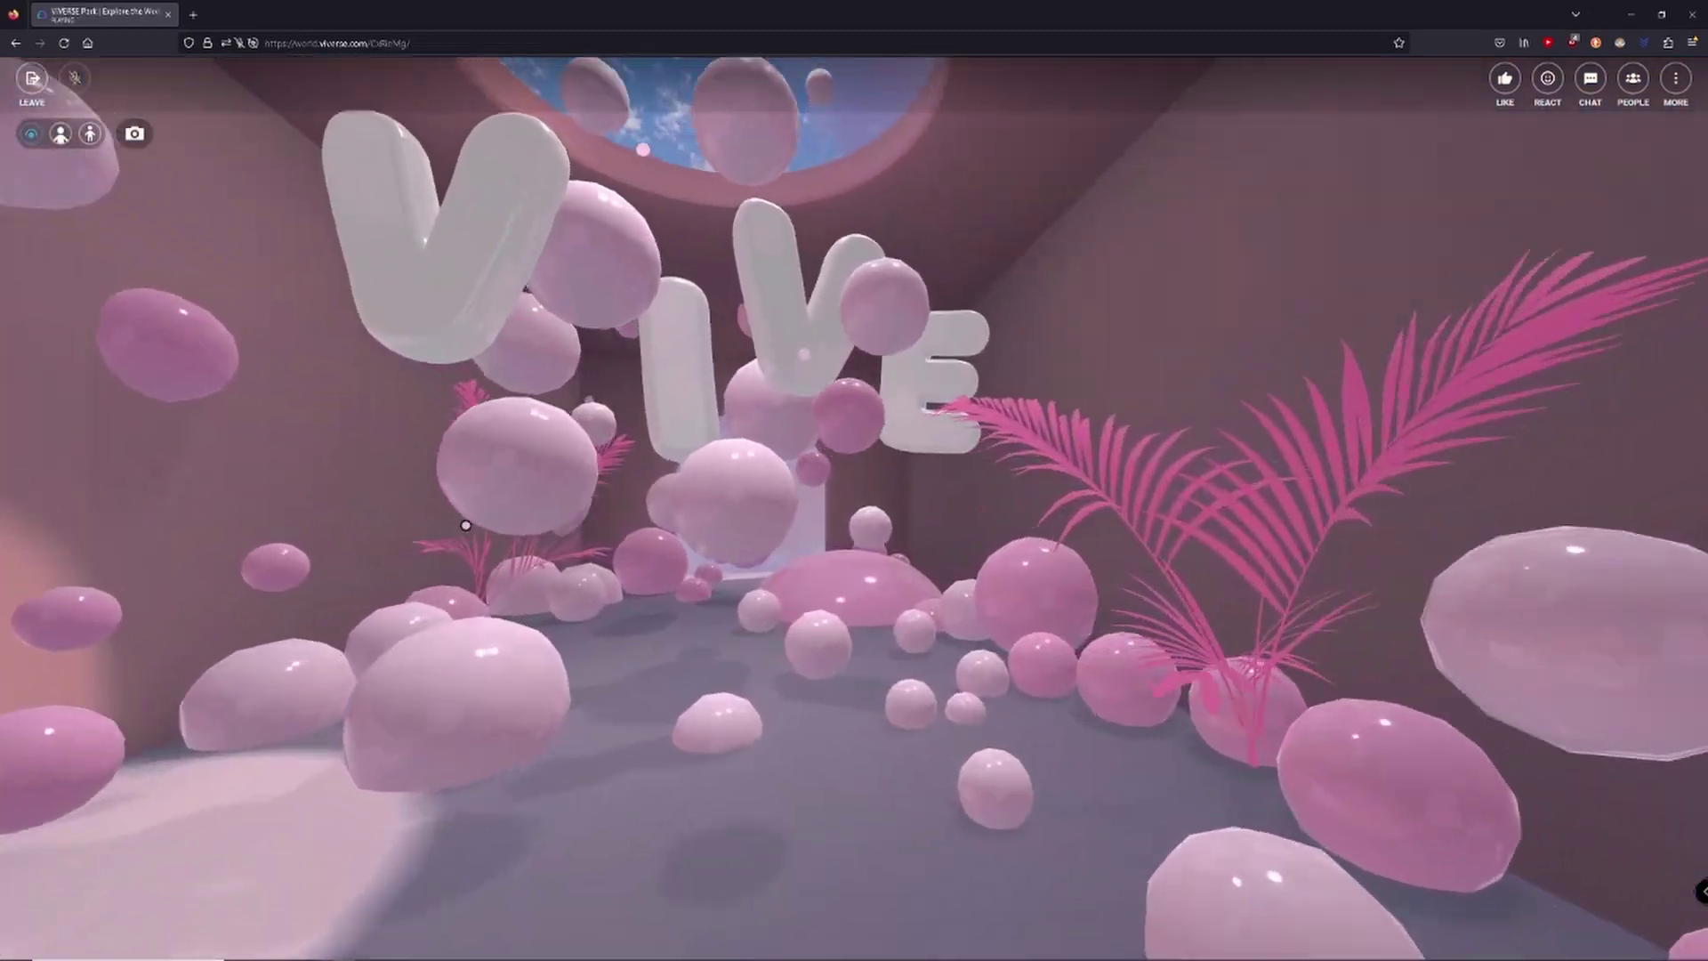
key("Up")
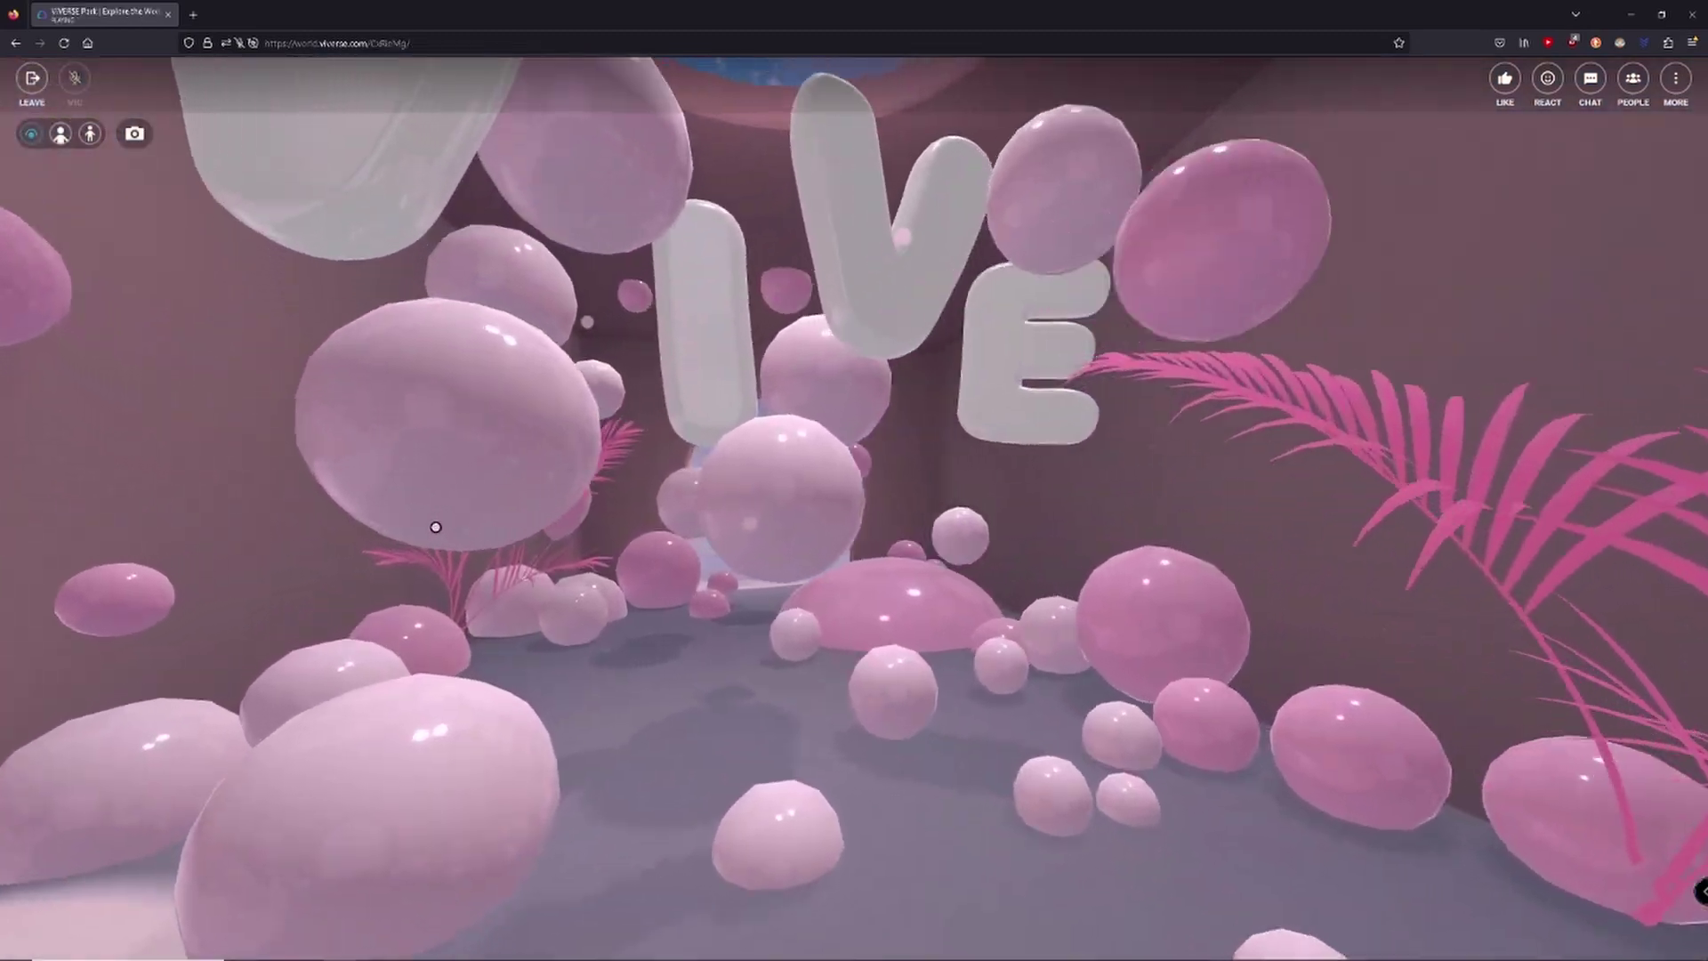
key("Up")
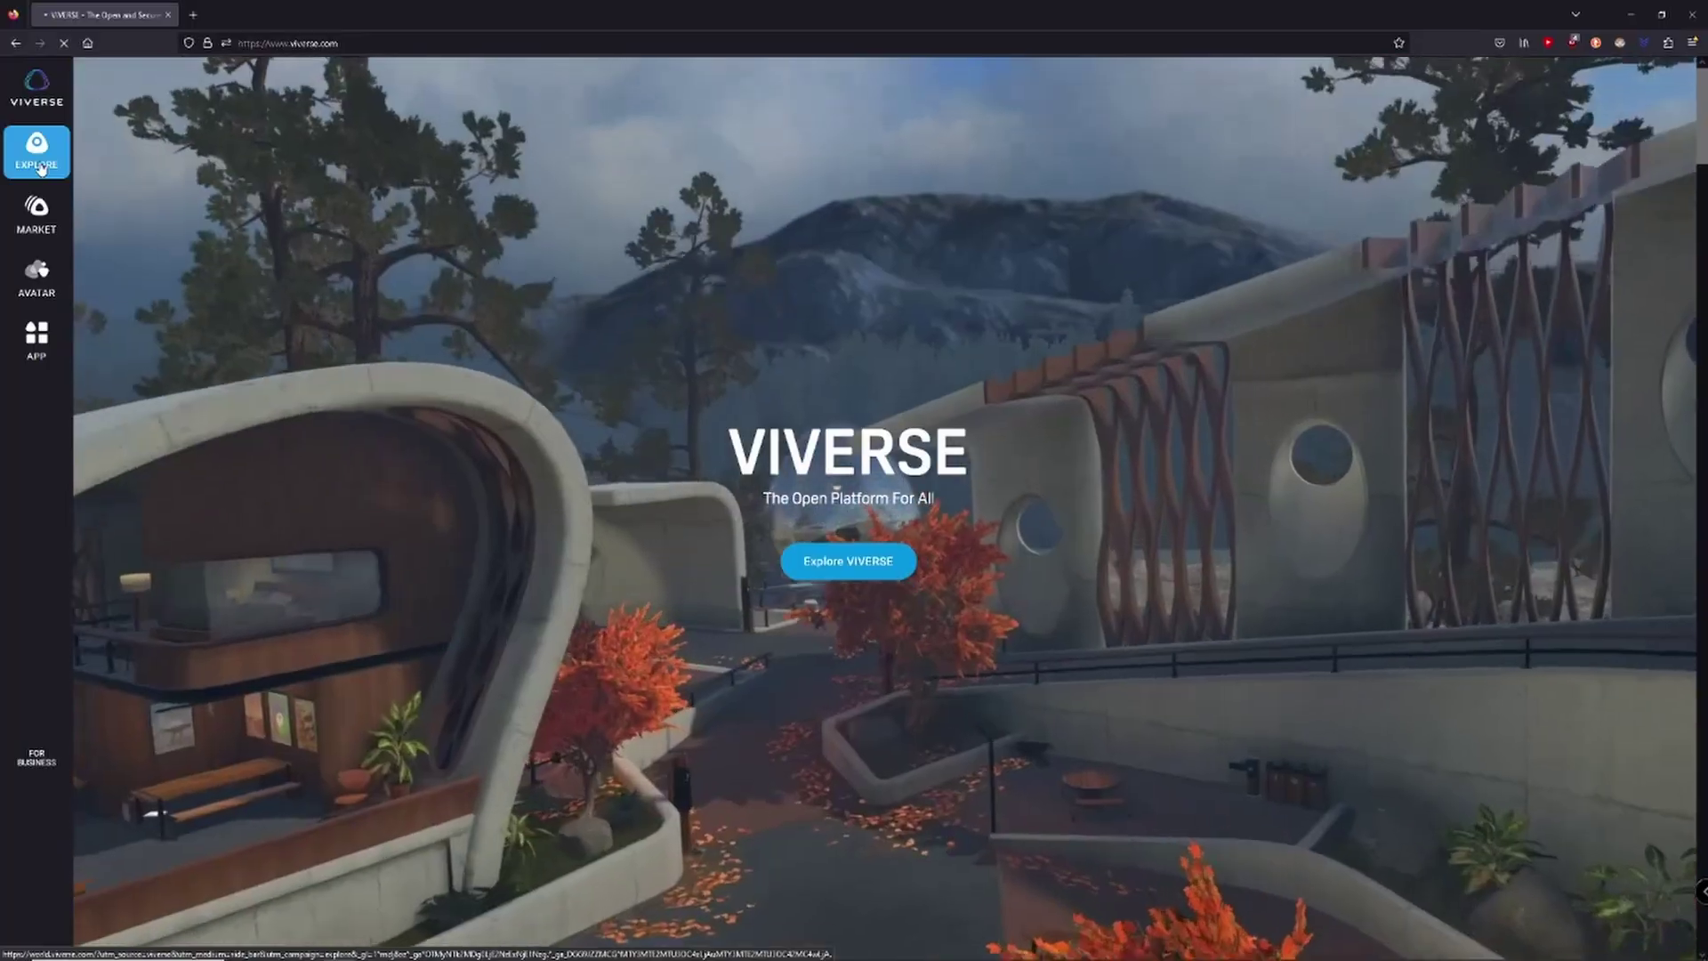
- Open the VIVERSE Explore page to browse the featured worlds
left_click(39, 163)
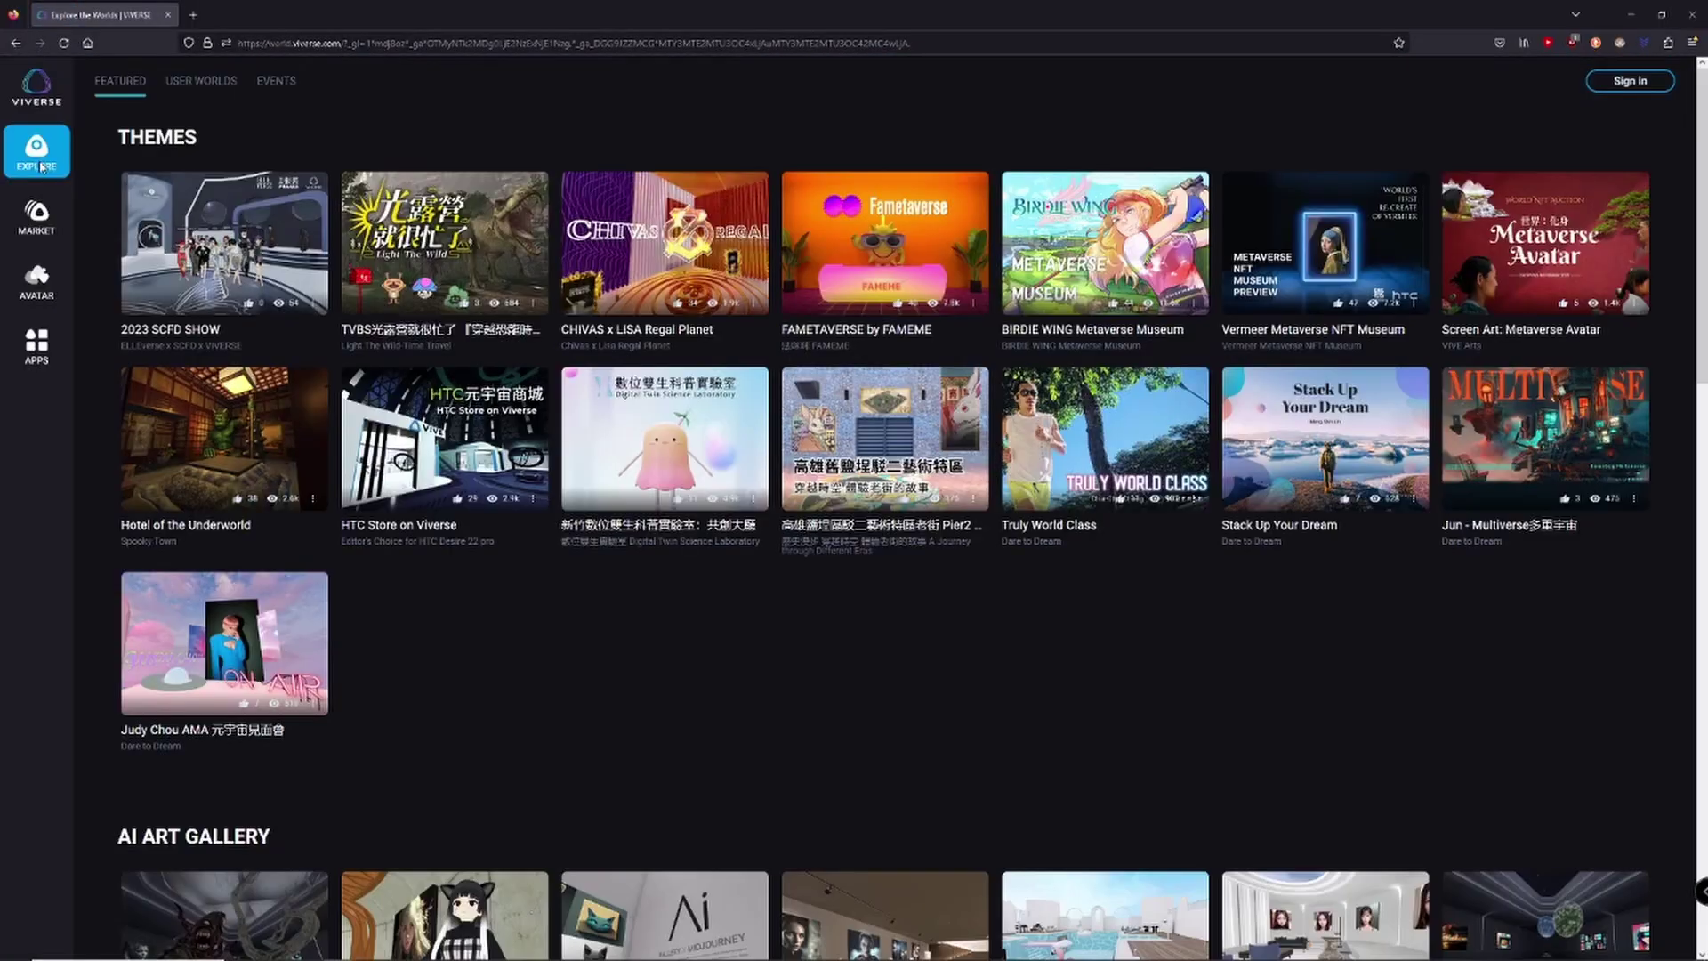